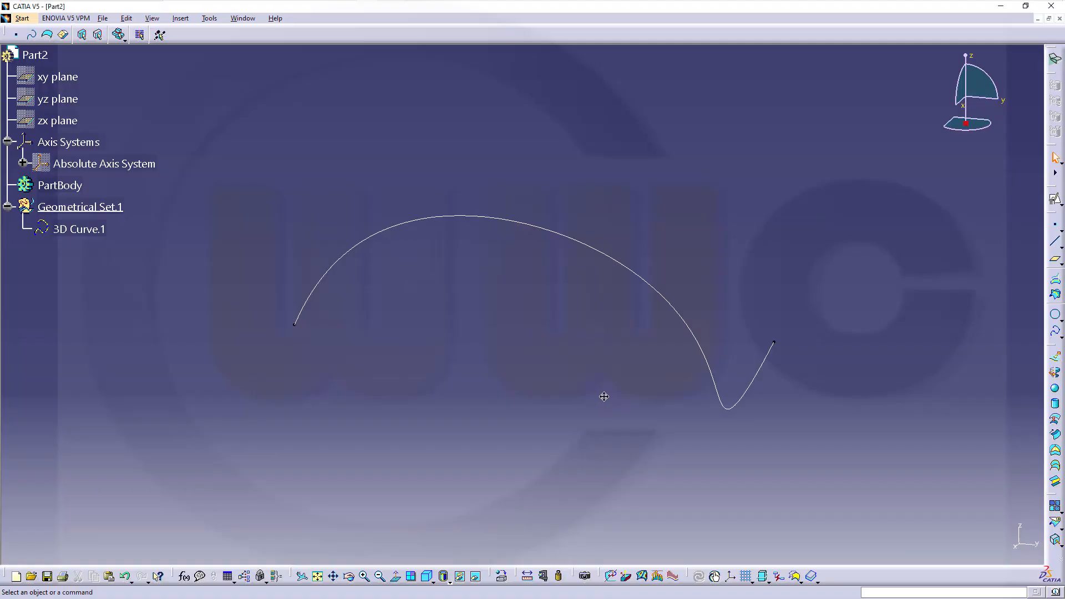
Create a plane normal to 3D Curve.1 at the lower endpoint of the curve.
middle_drag(601, 397, 370, 455)
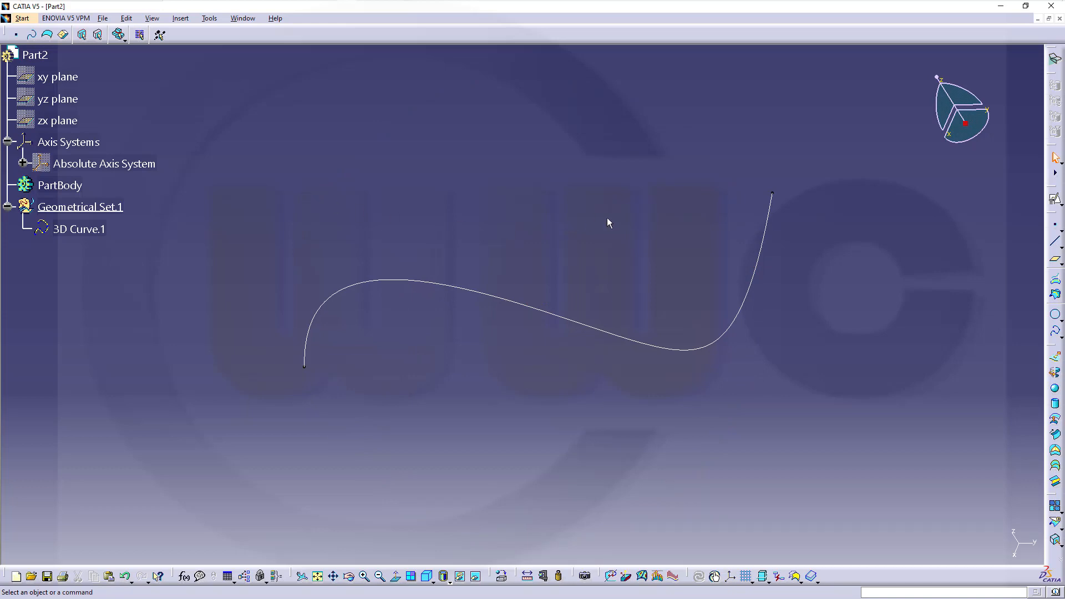
click(1056, 264)
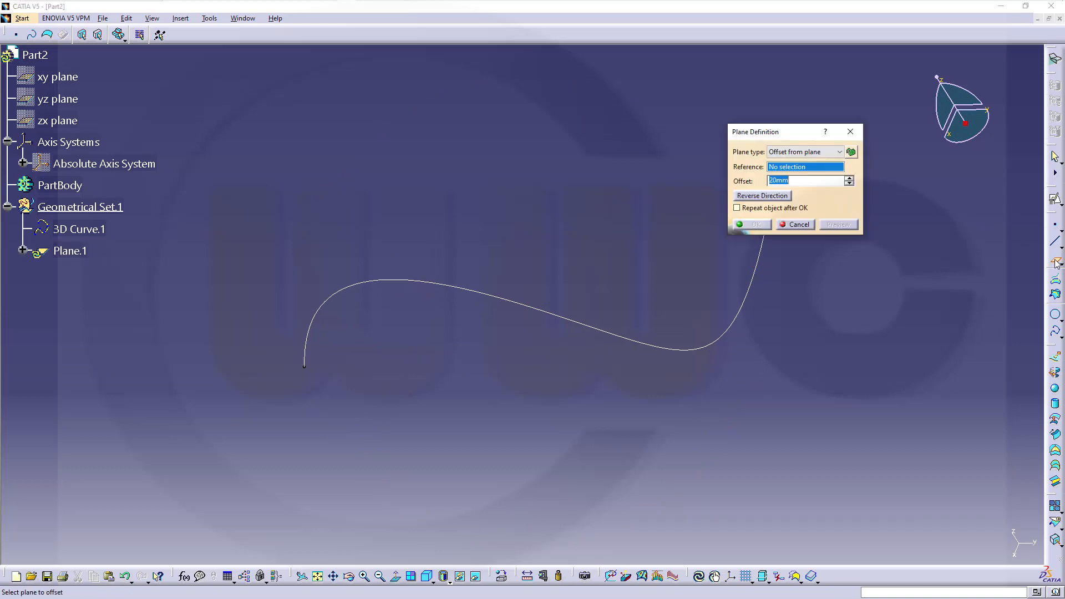
click(840, 153)
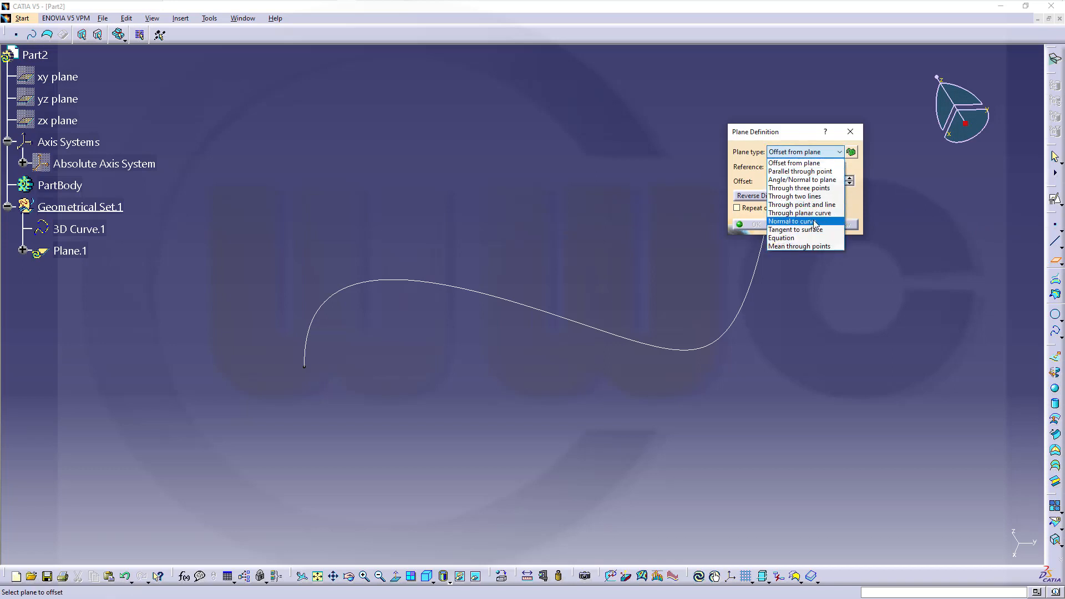
click(816, 229)
click(852, 151)
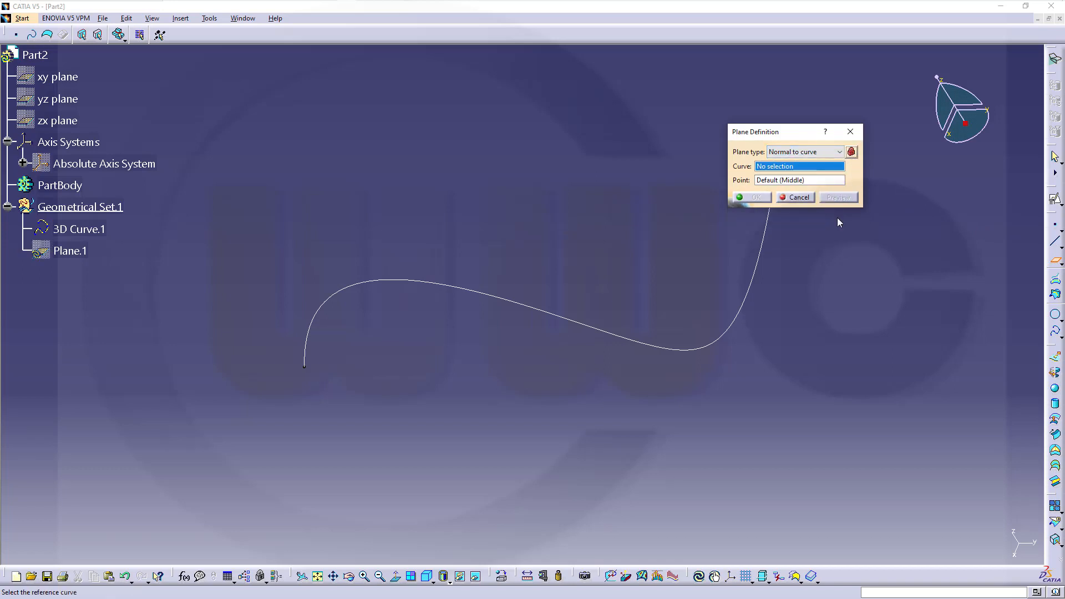
click(304, 349)
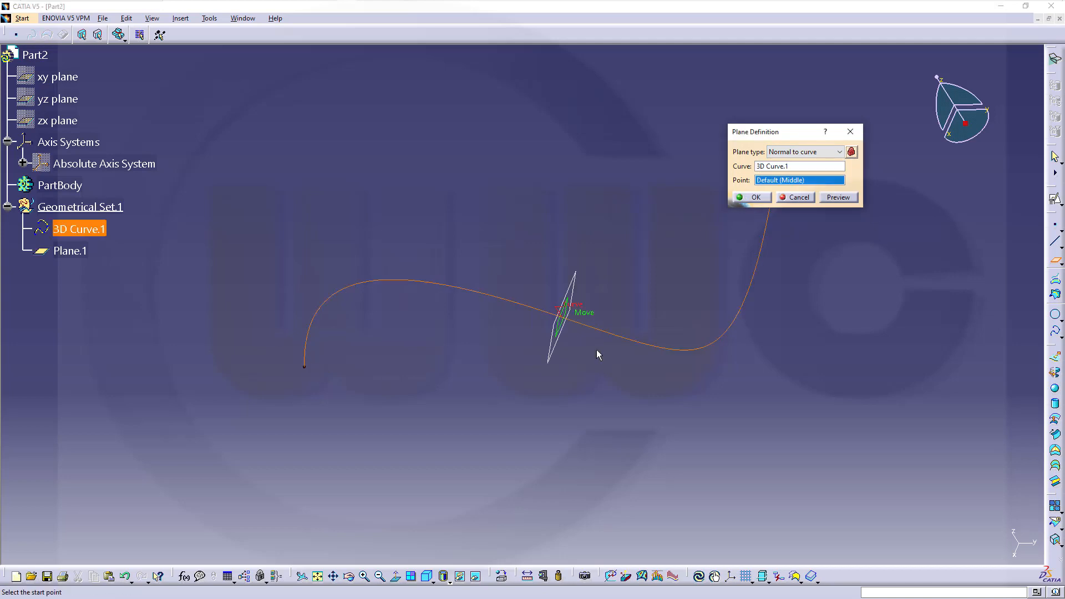
right_click(784, 180)
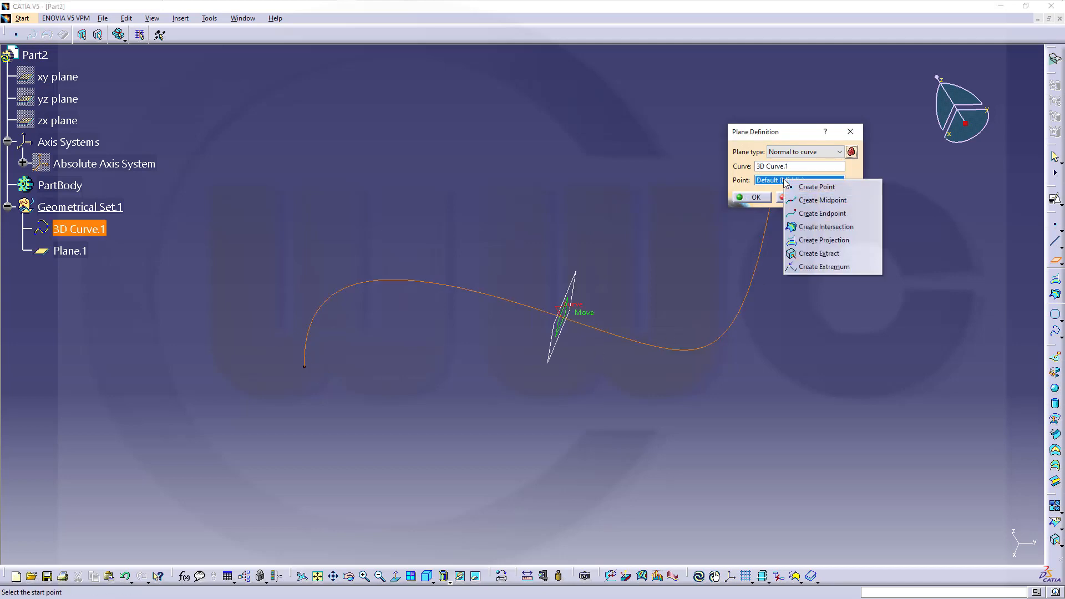
click(812, 213)
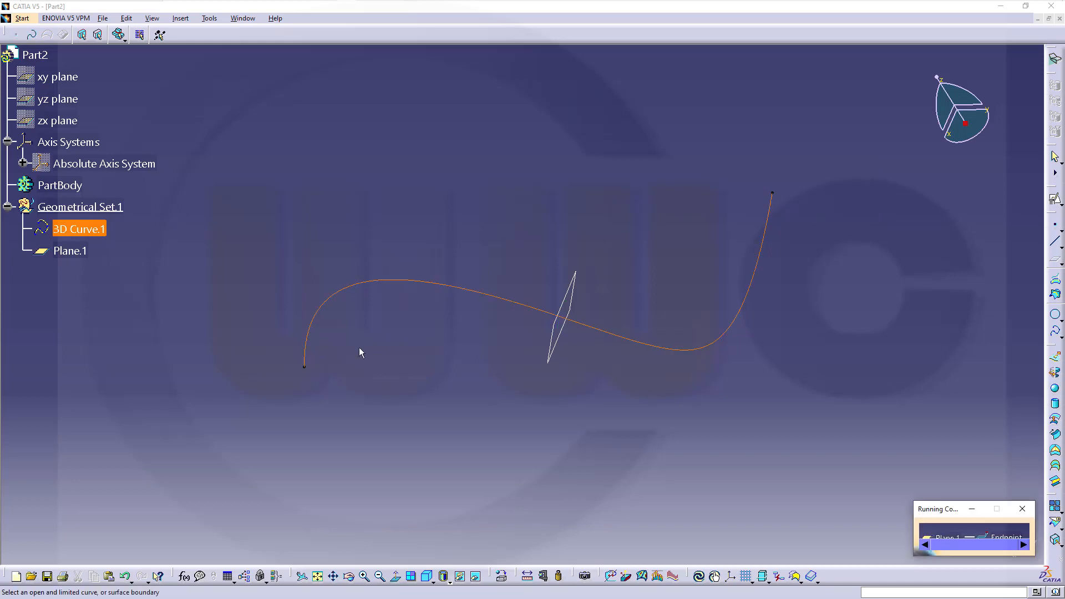
click(308, 359)
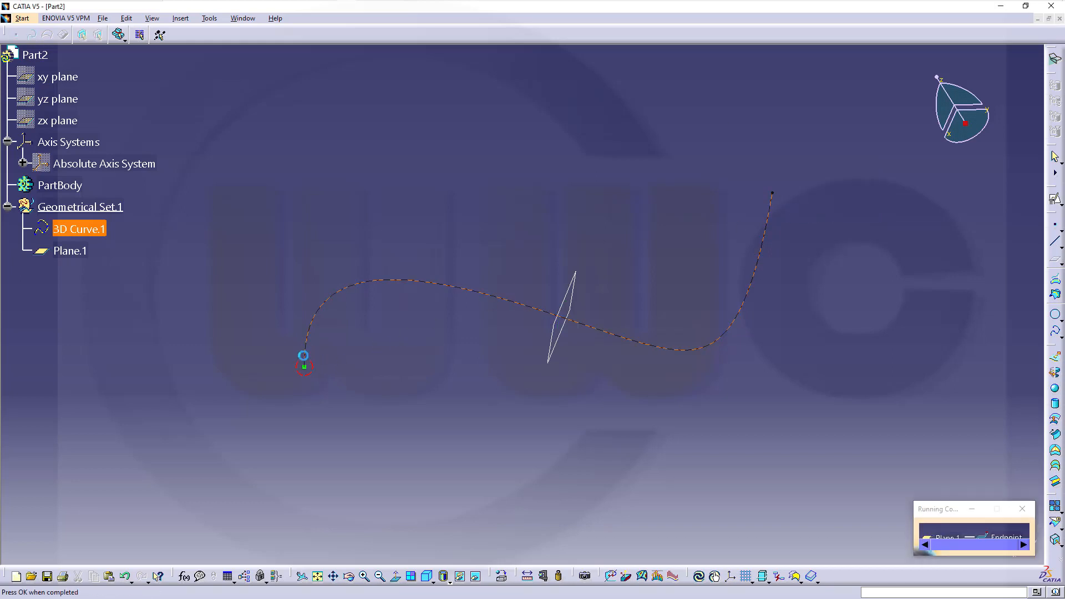
click(759, 198)
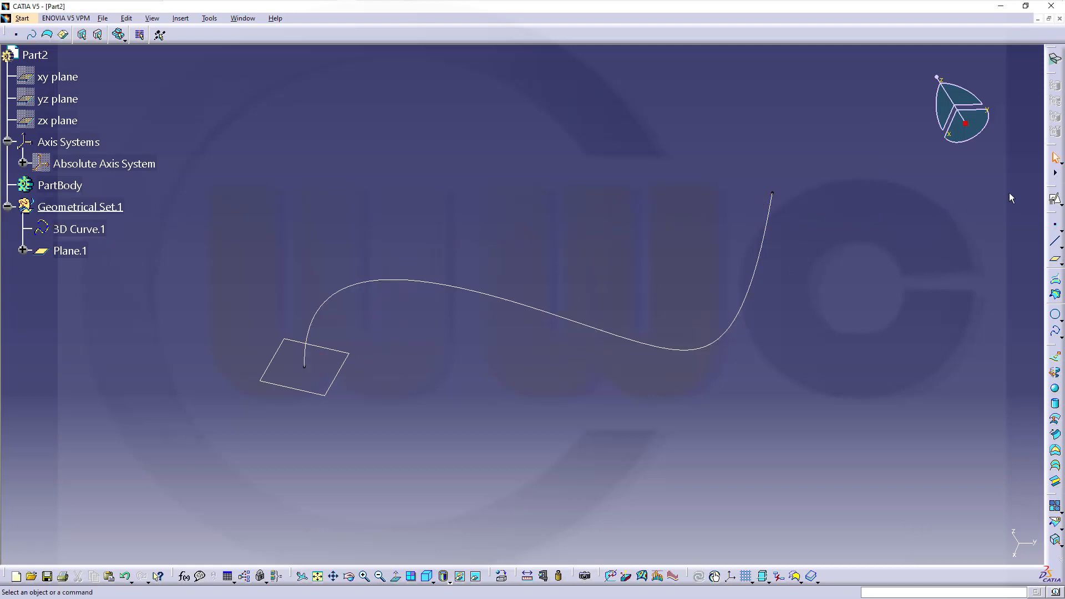
In a positioned sketch on Plane.1, draw a vertical line upward from the origin, and exit the sketch.
click(1053, 201)
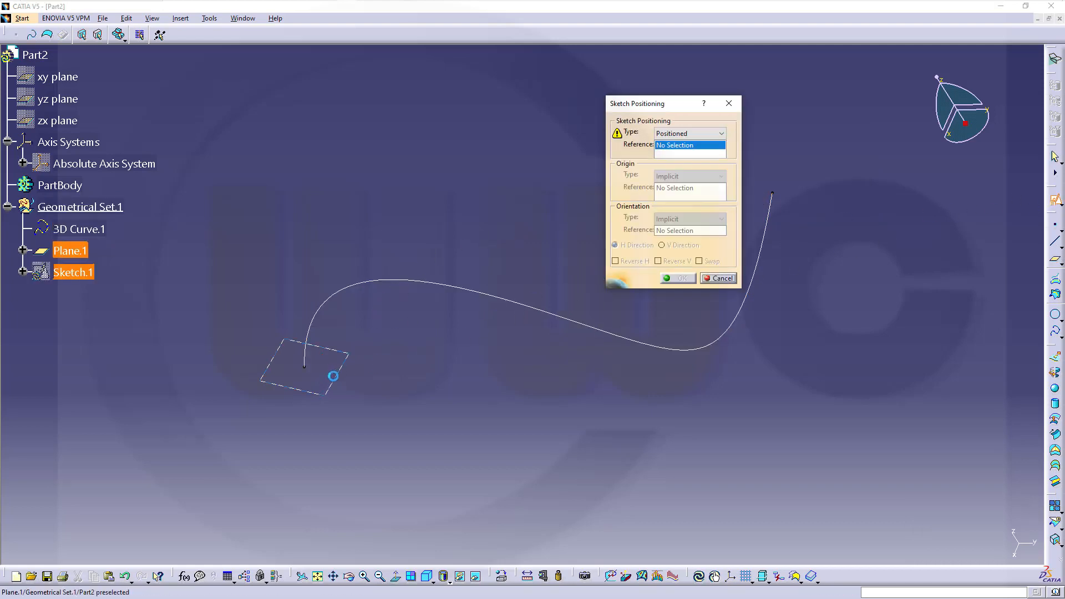
click(340, 380)
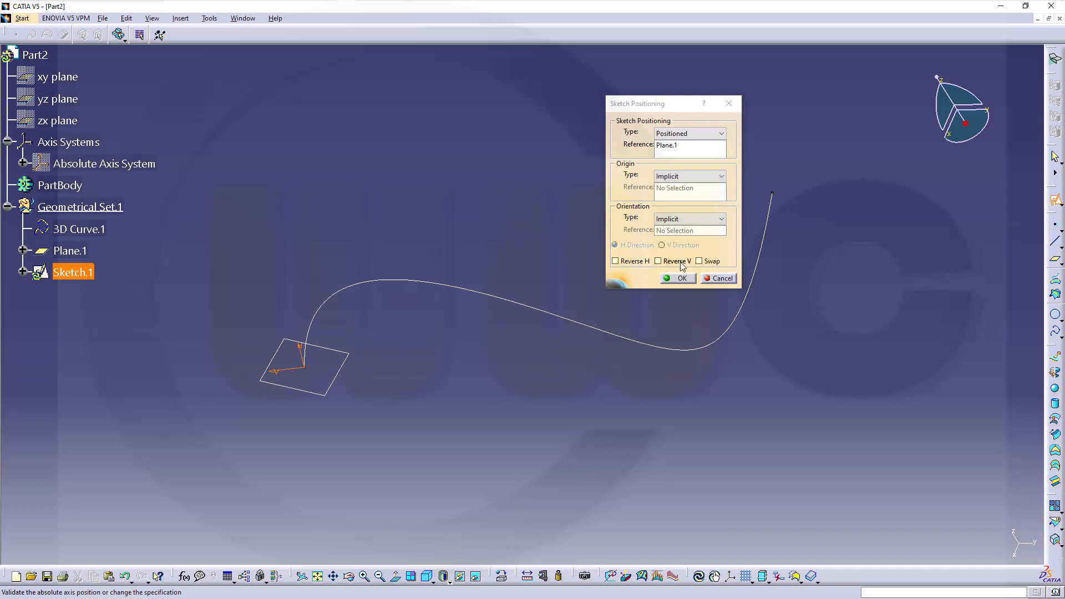
click(680, 278)
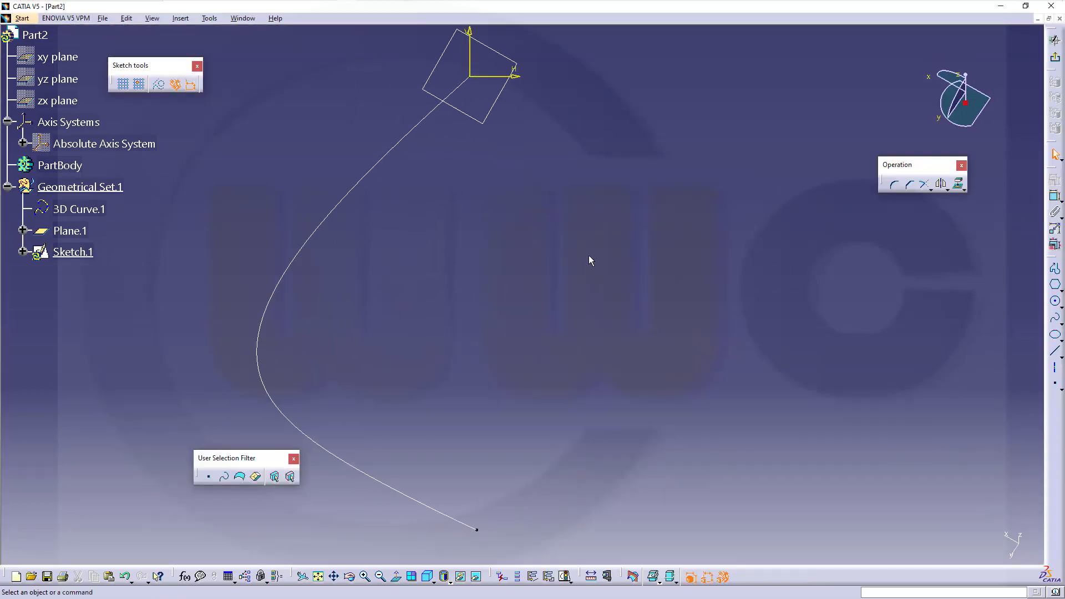
middle_drag(549, 344, 538, 432)
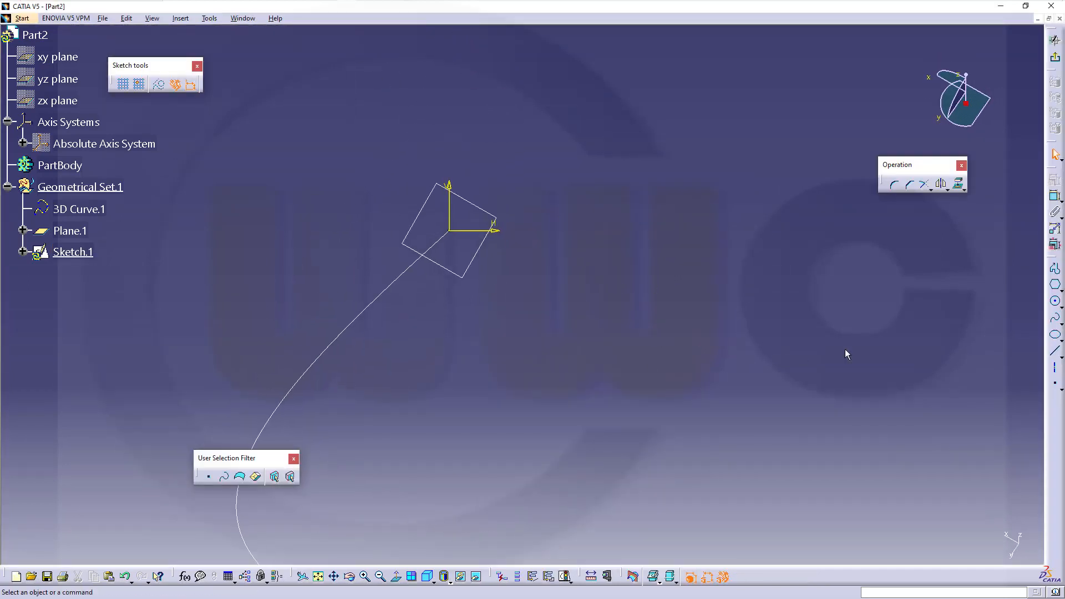
click(1057, 357)
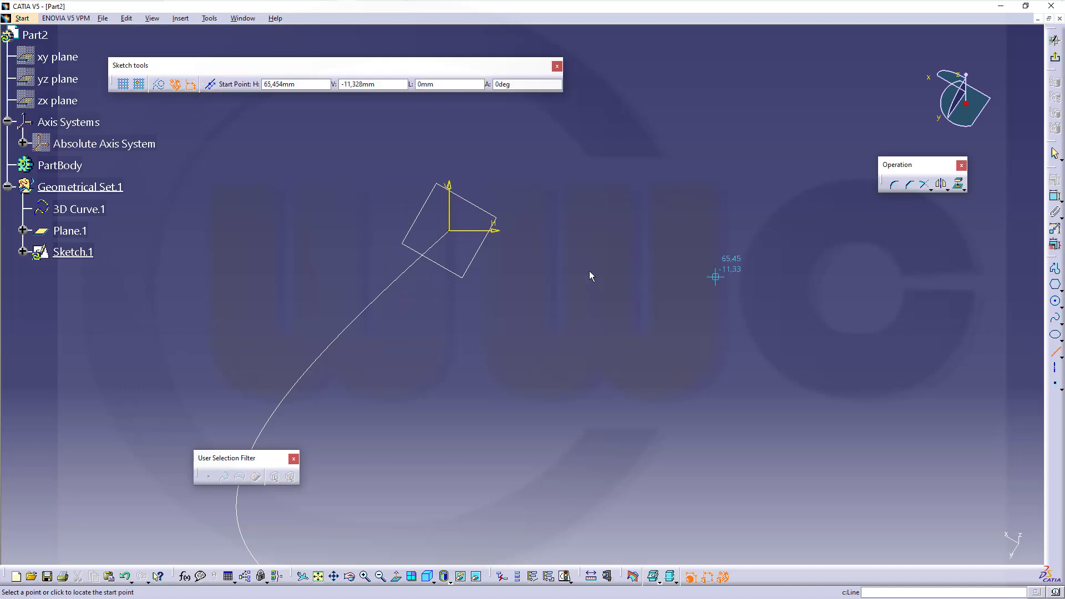
click(450, 230)
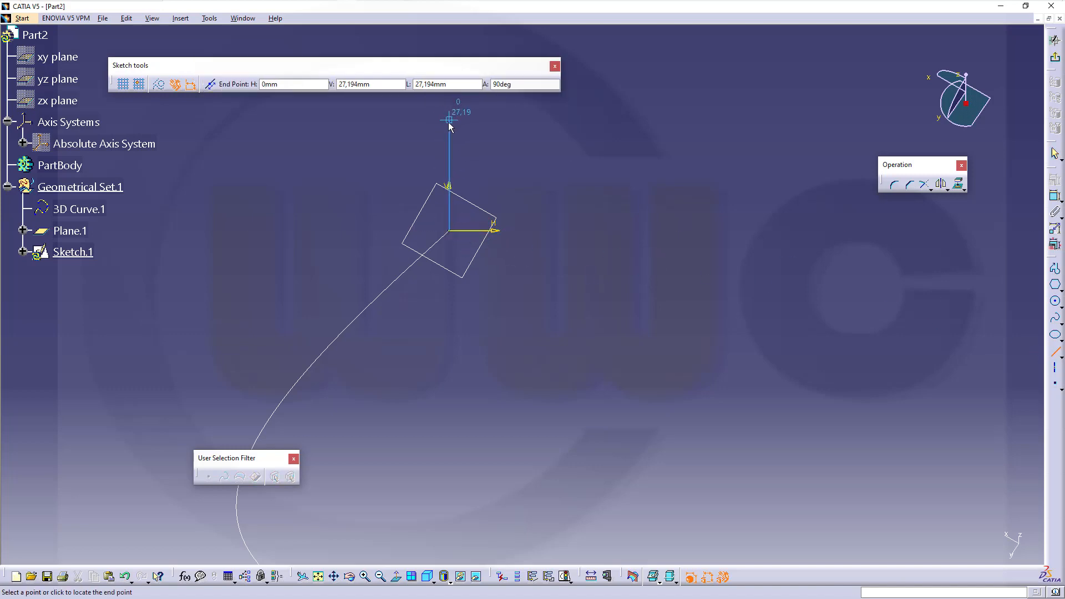
click(450, 130)
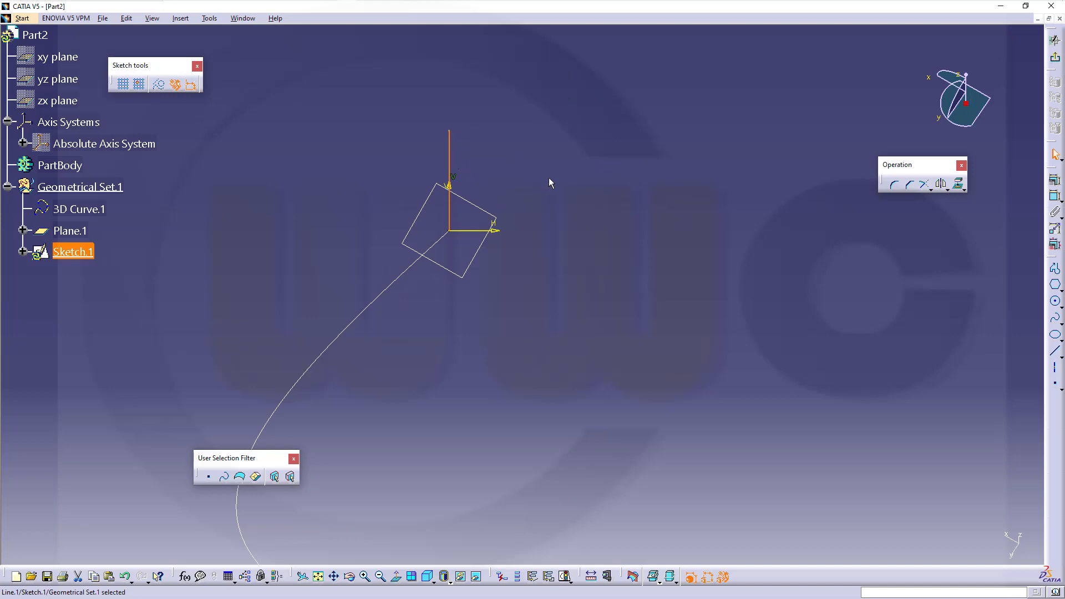
click(654, 186)
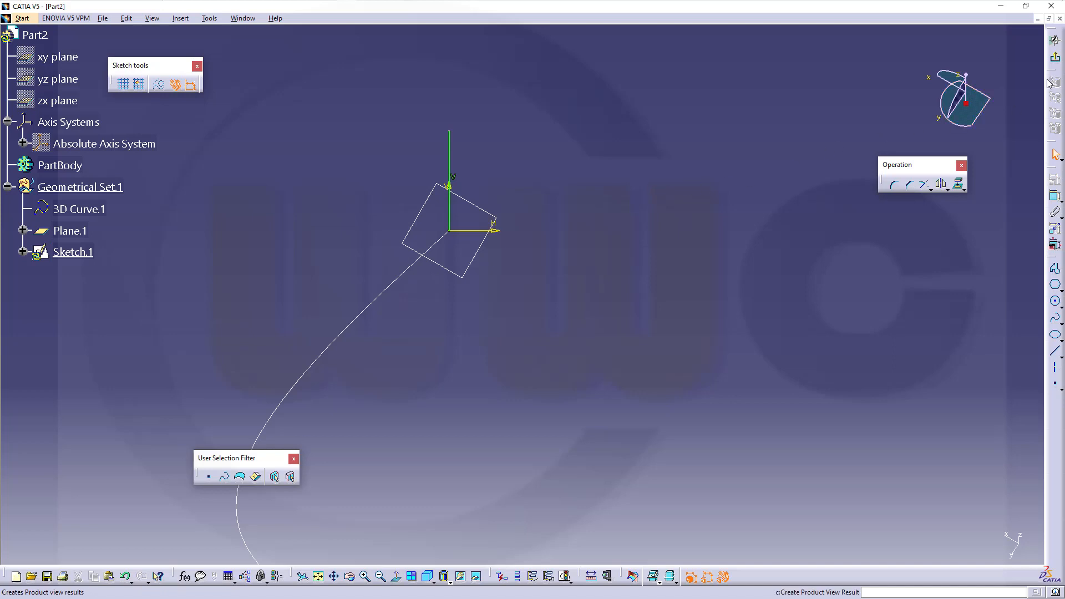
click(1057, 59)
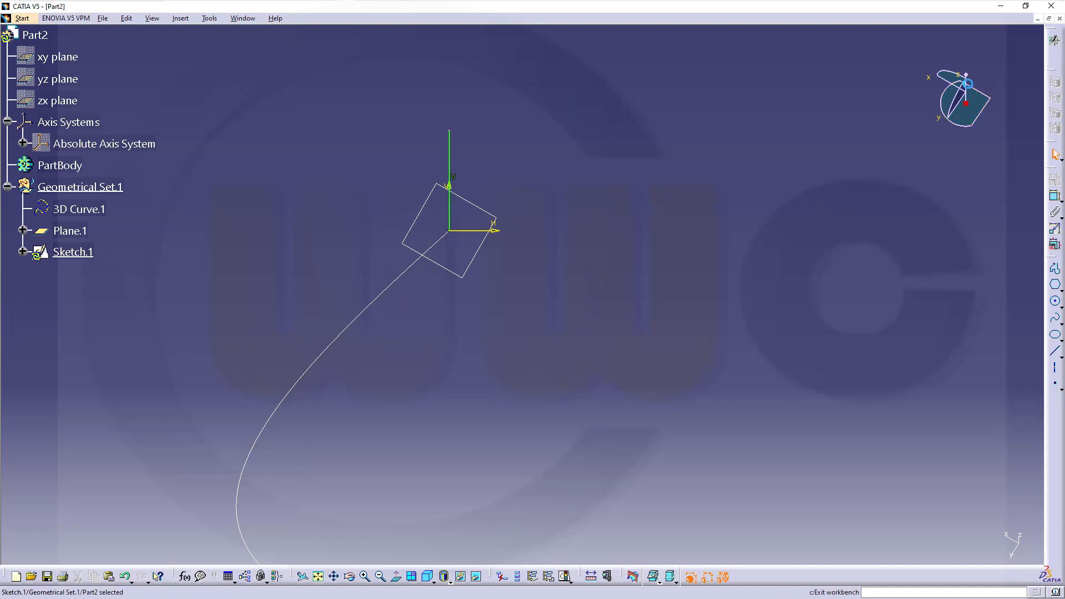
click(527, 206)
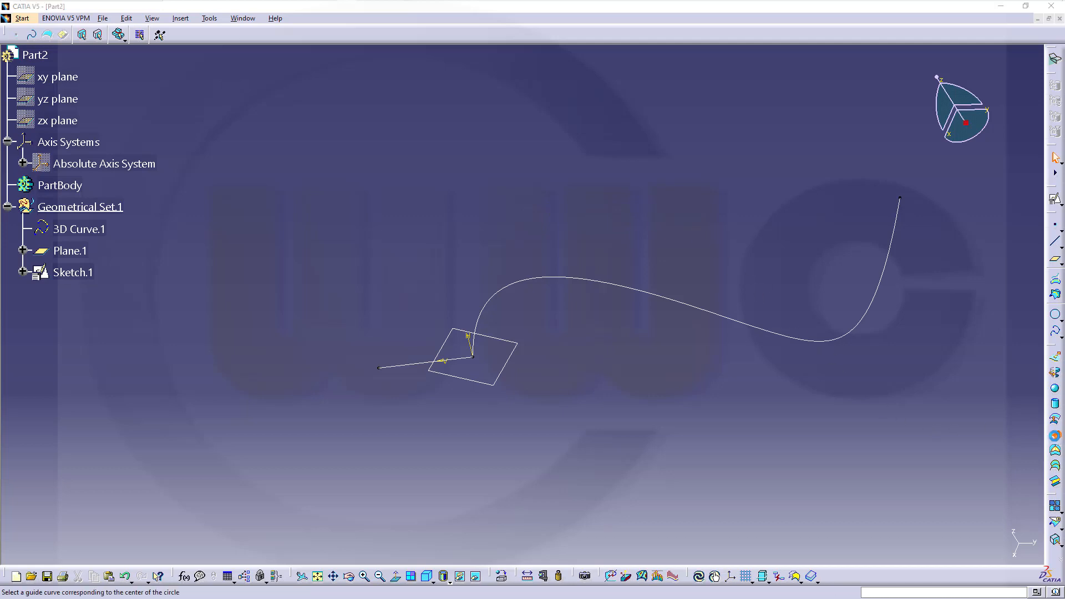
Create an explicit swept surface with reference surface, using the line in Sketch.1 as profile and 3D Curve.1 as guide curve.
click(1055, 434)
click(824, 104)
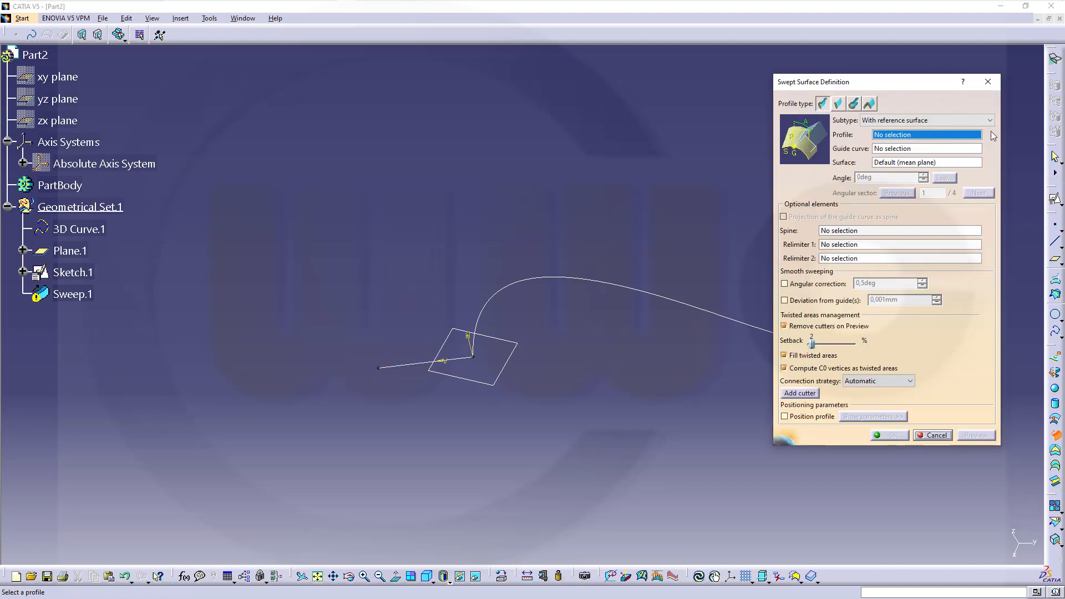
click(397, 366)
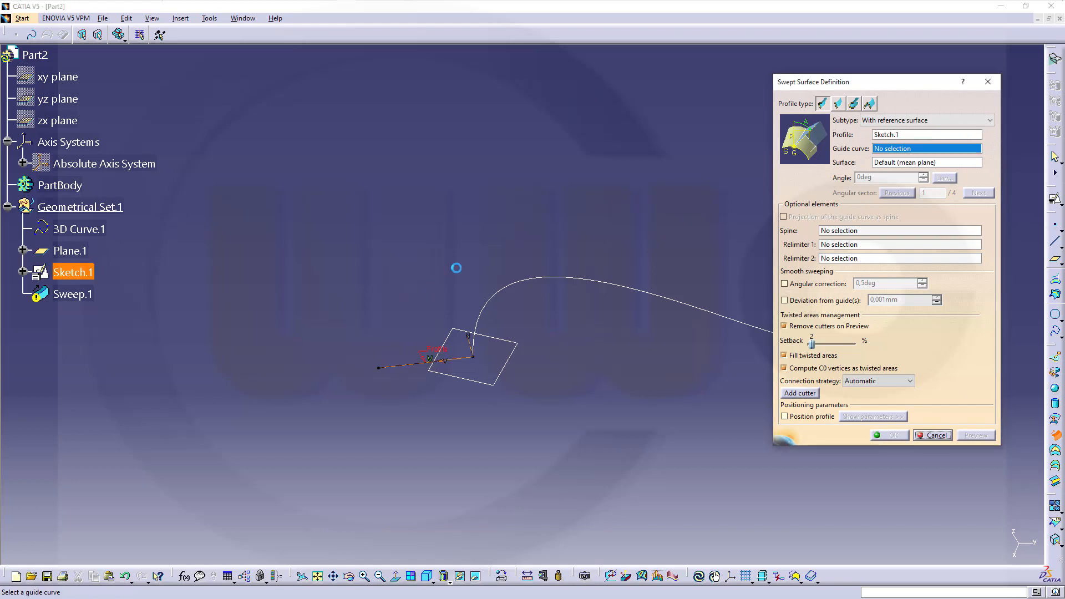
click(546, 278)
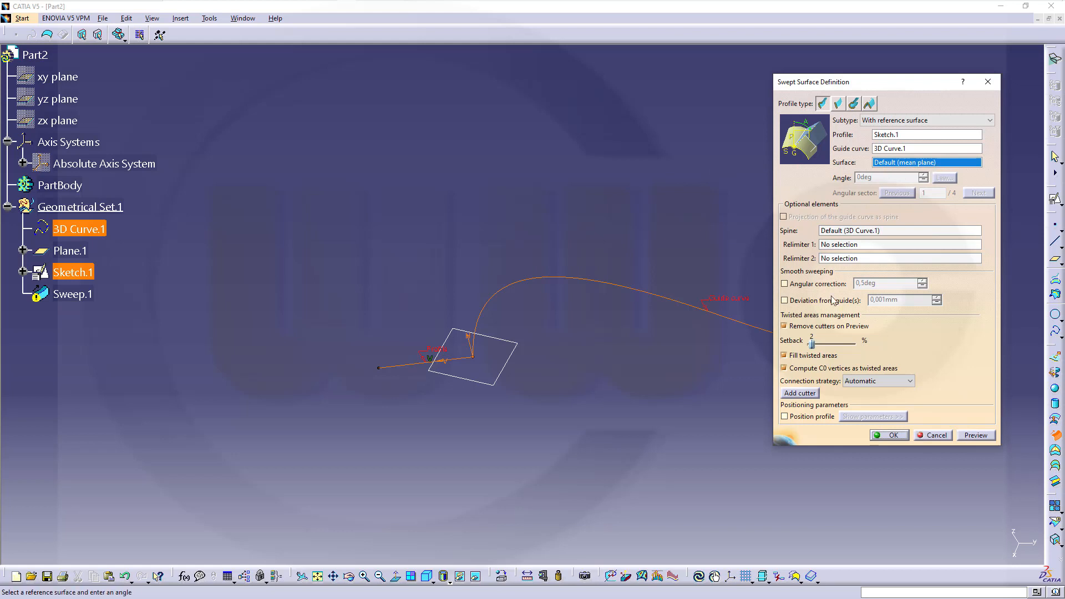
click(891, 435)
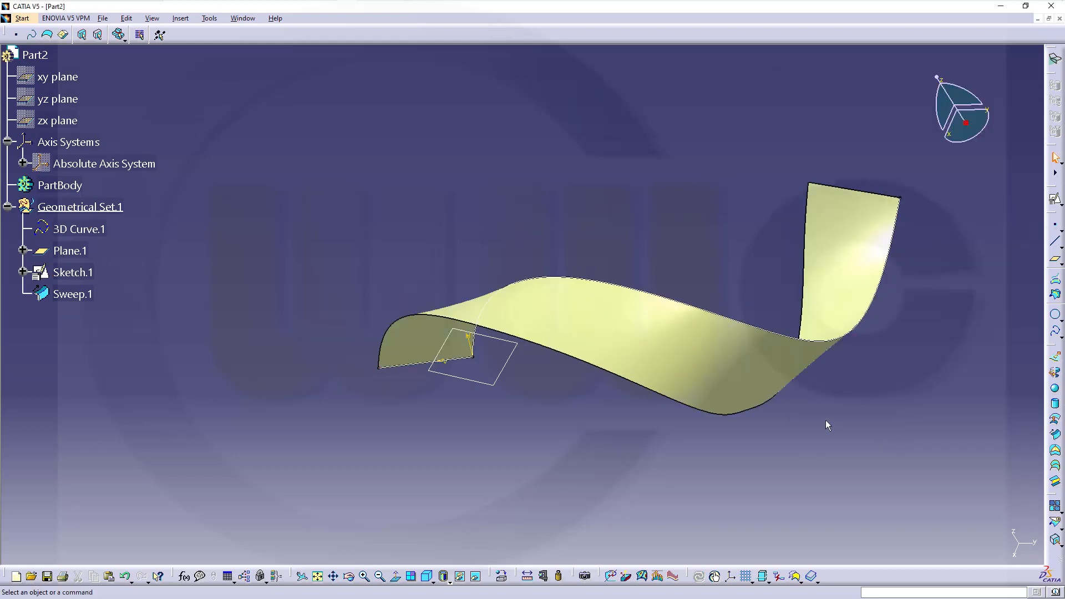
Hide the swept surface and open a new positioned sketch on Plane.1.
middle_drag(335, 213, 305, 287)
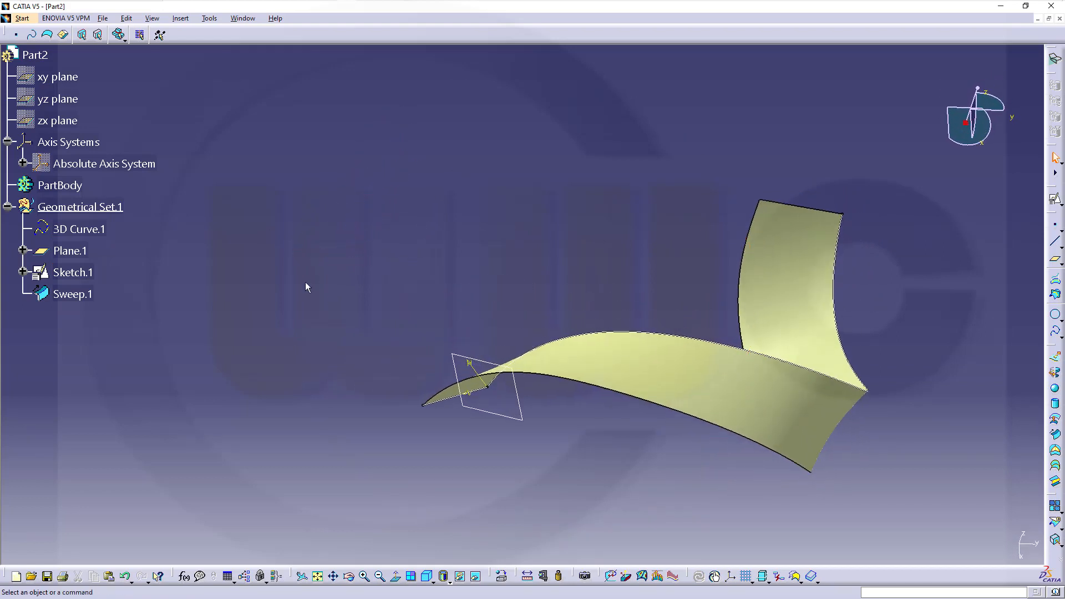
right_click(74, 298)
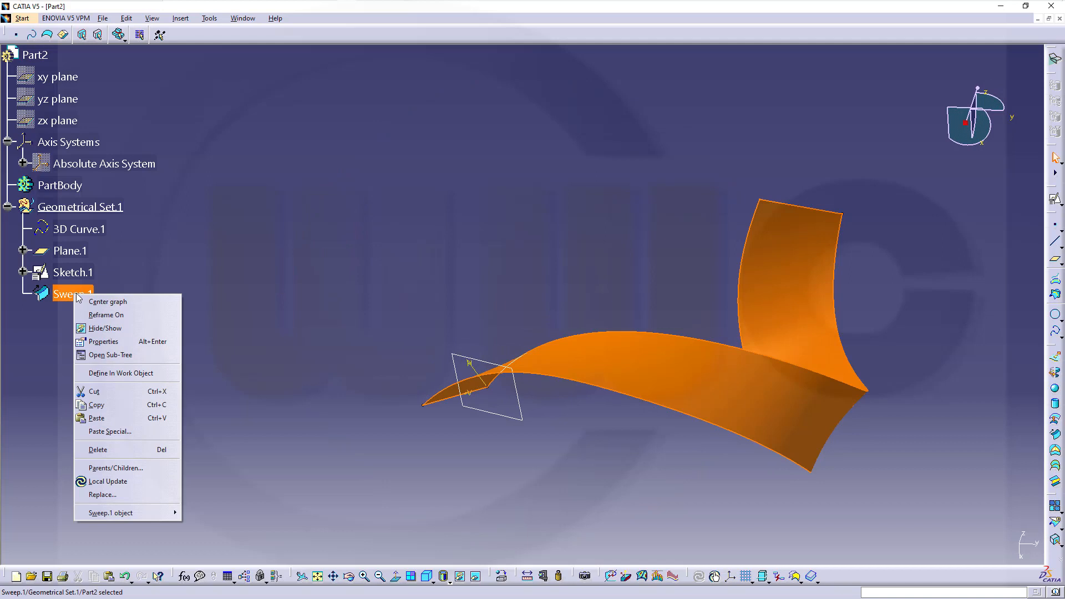
click(105, 329)
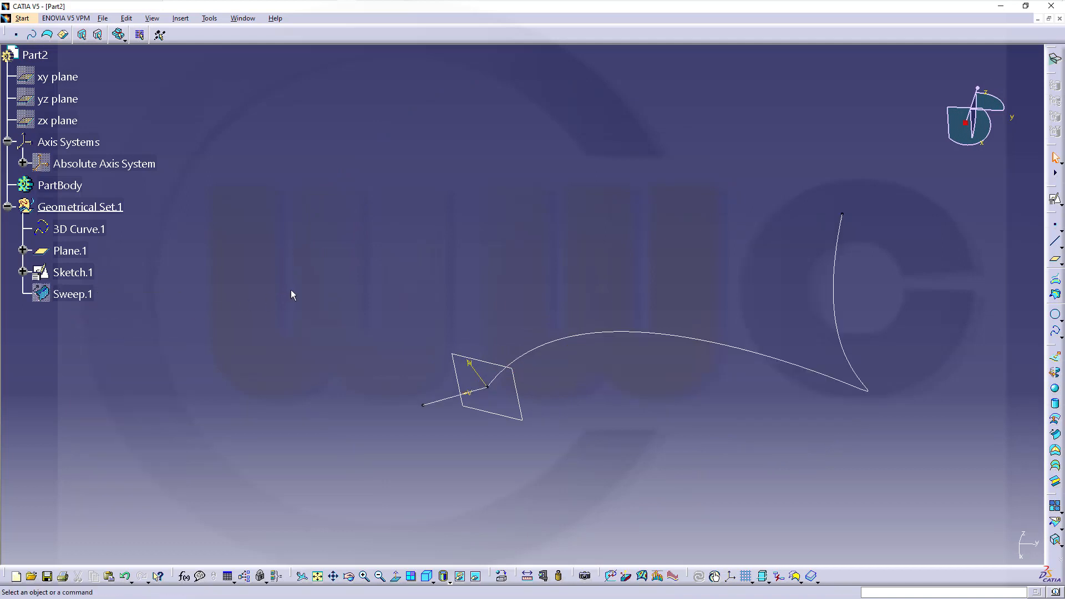
click(1055, 200)
click(521, 409)
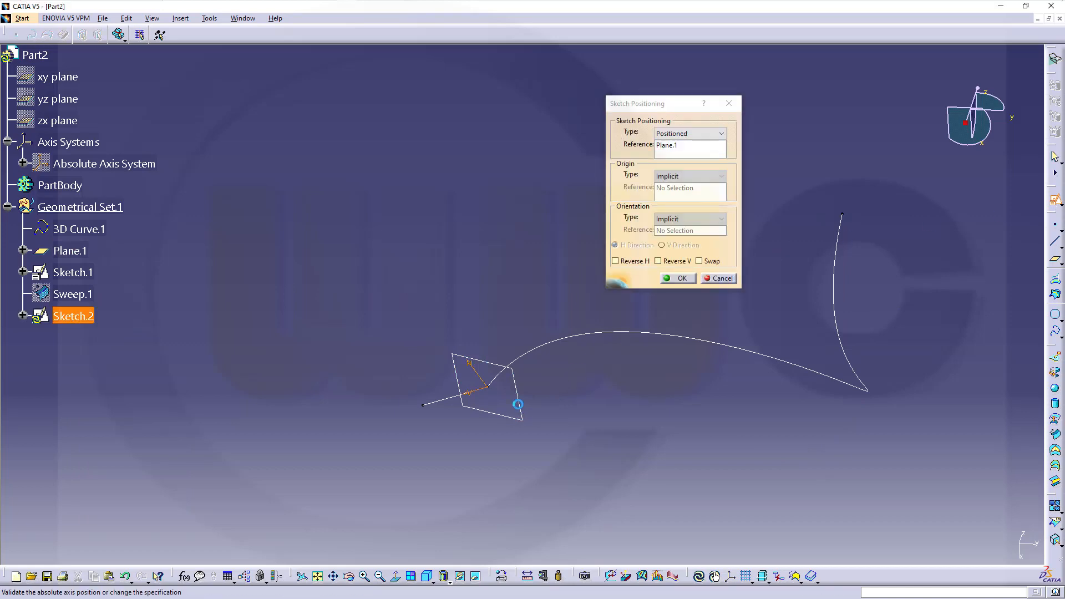
click(683, 279)
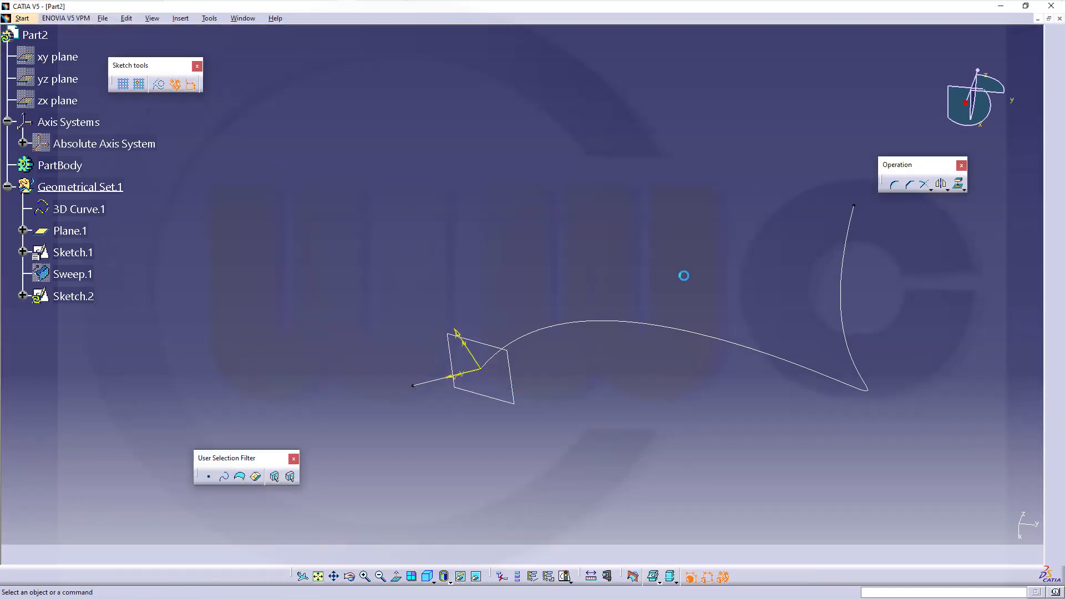
Hide the H and V axes and origins of both sketches.
middle_click(555, 226)
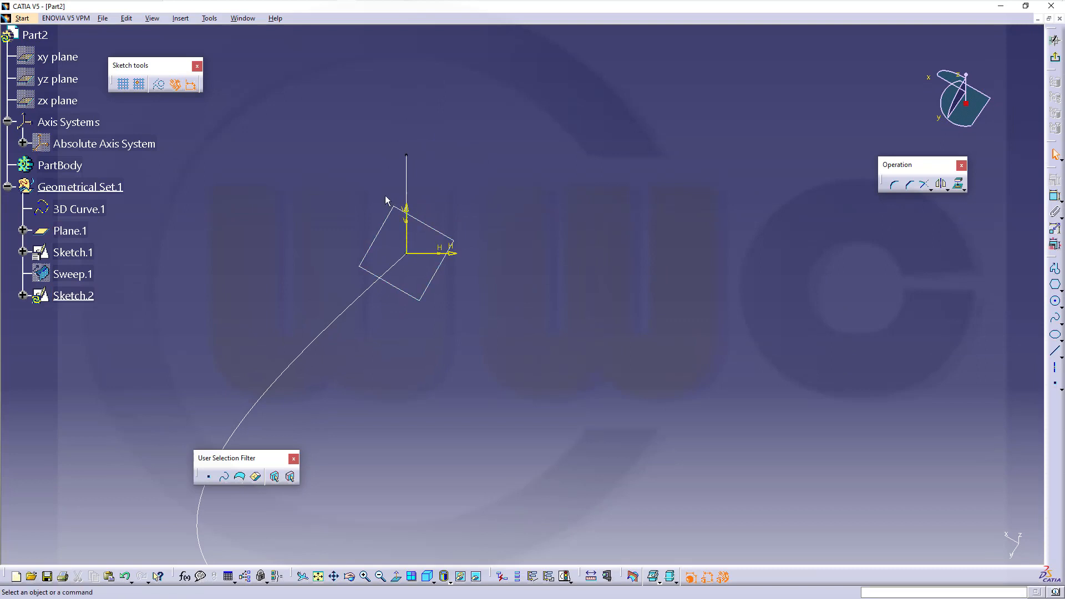
drag(388, 194, 479, 266)
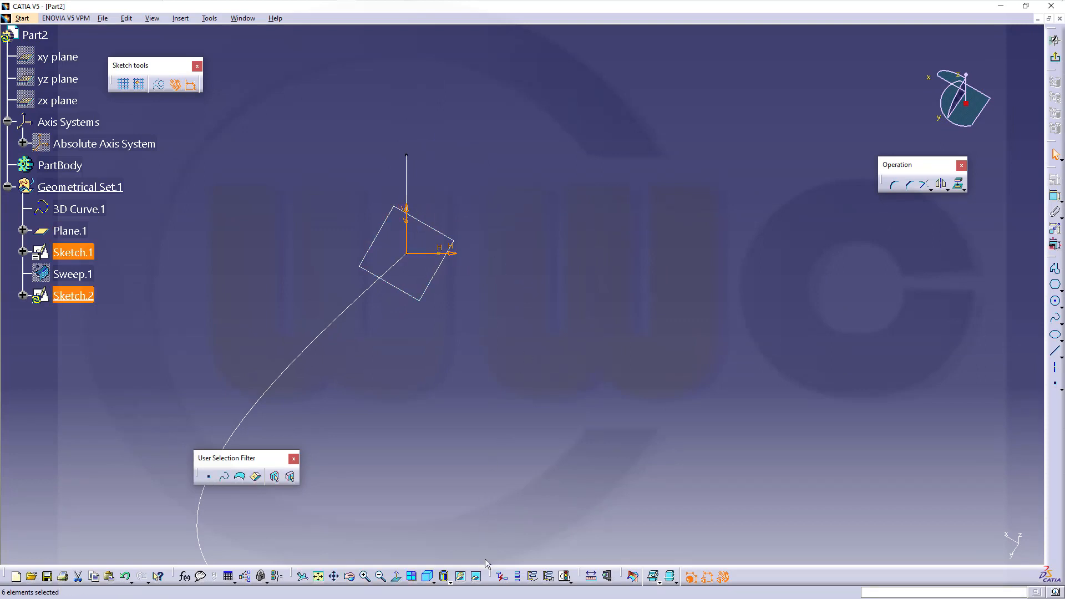
click(462, 577)
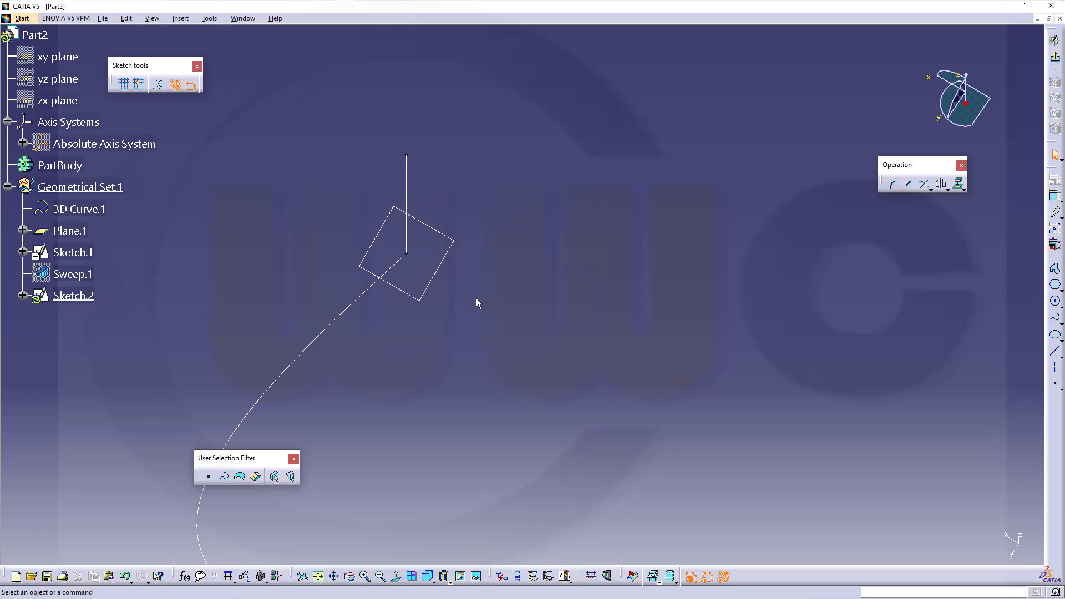
Project Point.1 from under Plane.1 into the sketch.
click(960, 186)
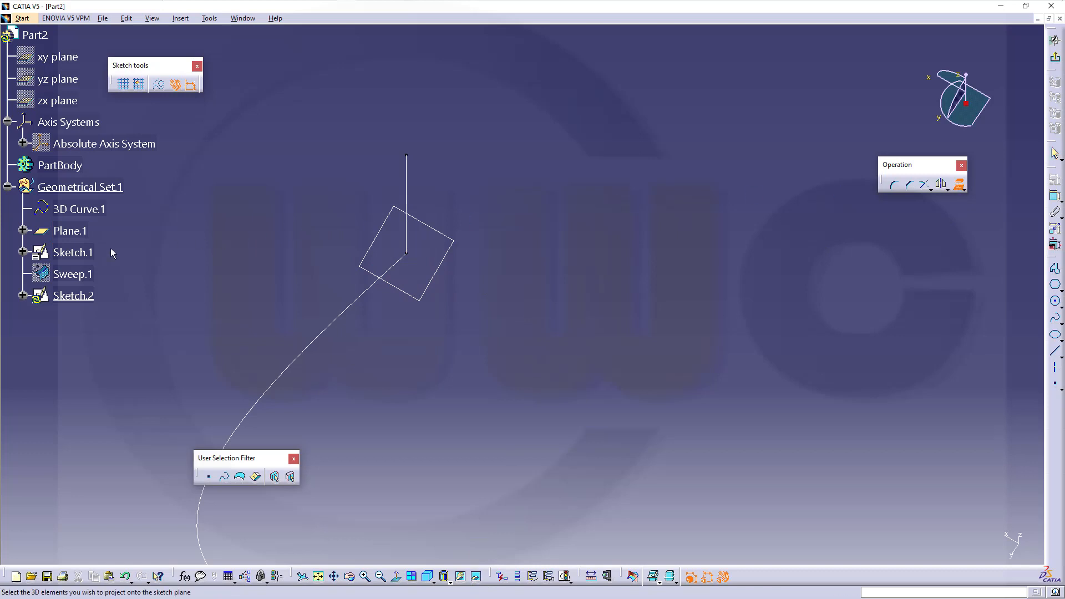
click(22, 230)
click(83, 253)
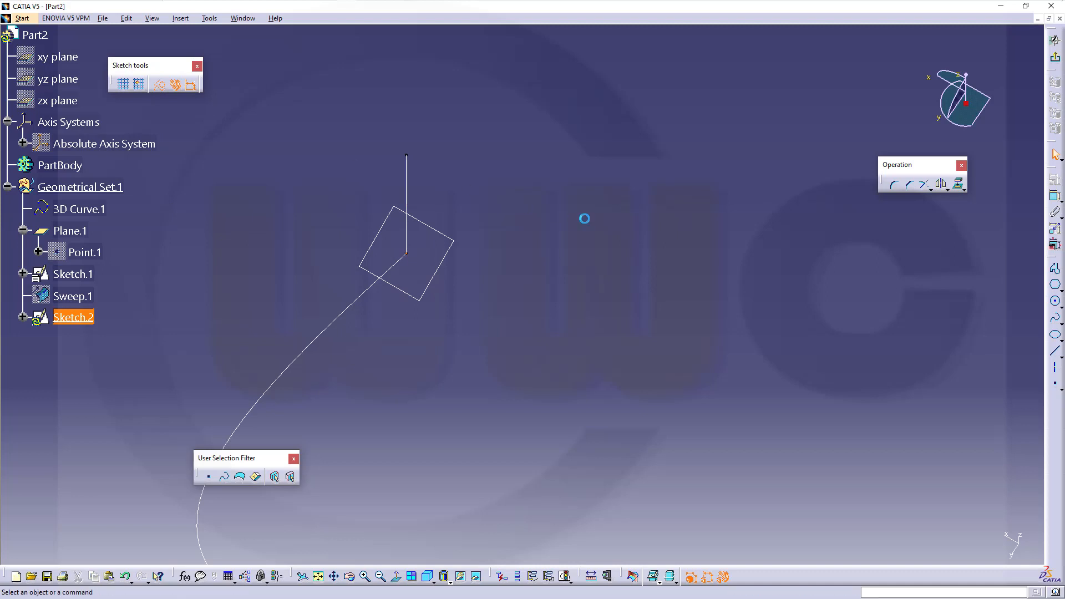
click(582, 226)
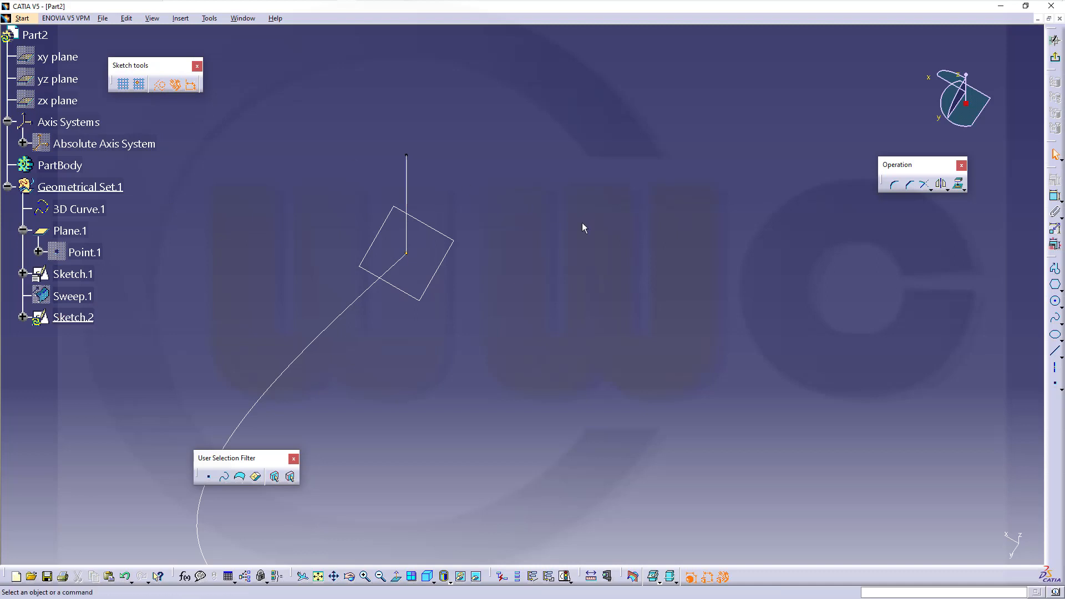
click(1055, 285)
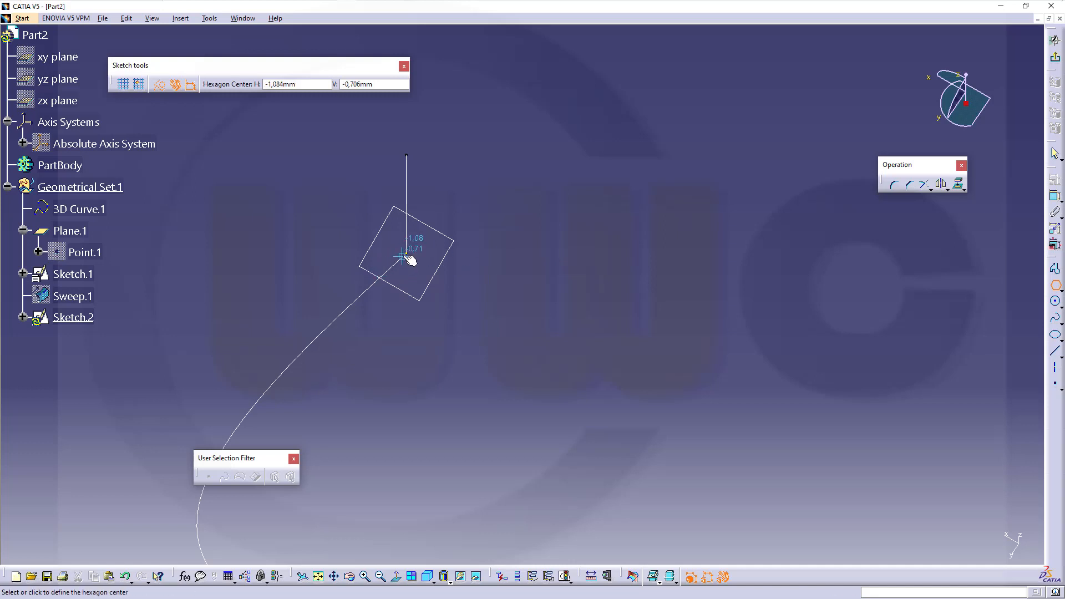
click(406, 253)
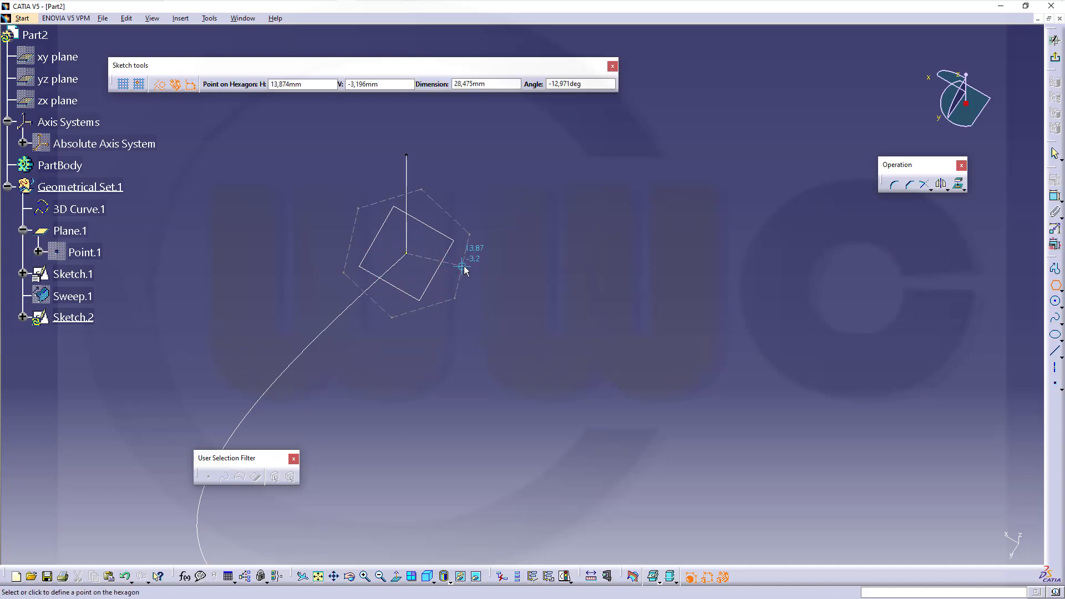
key(Escape)
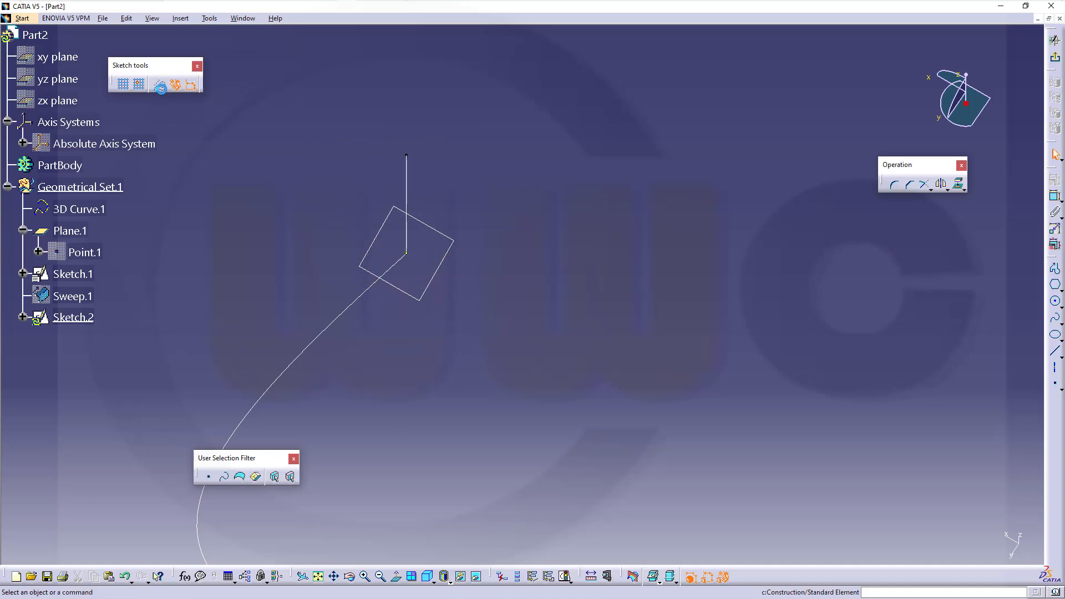
Draw a standard-geometry hexagon centred on the projected point, about 29.5 mm in diameter across its corners.
click(1056, 285)
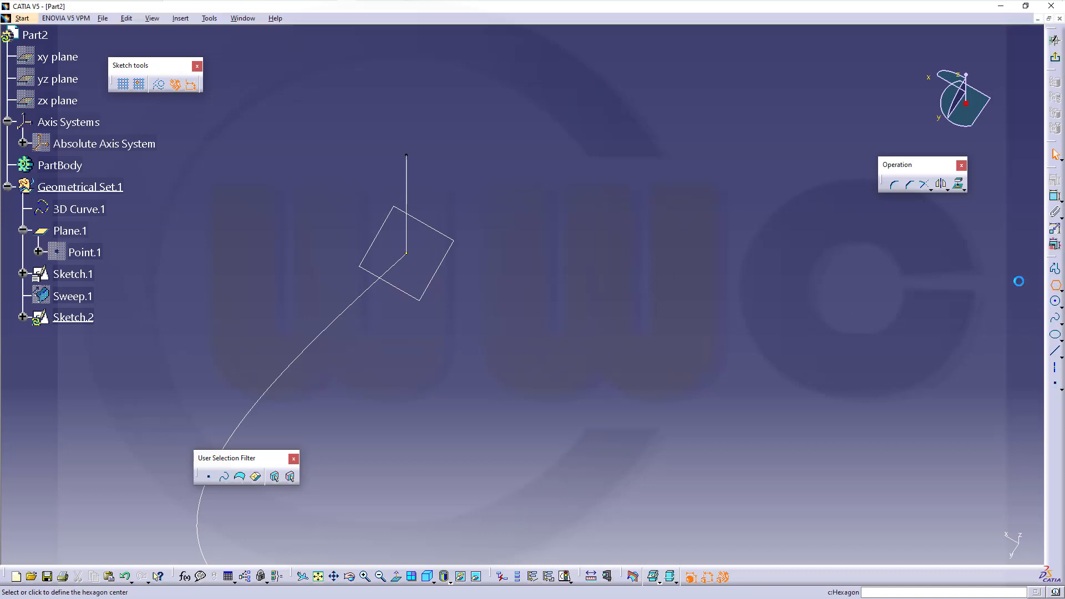
click(410, 255)
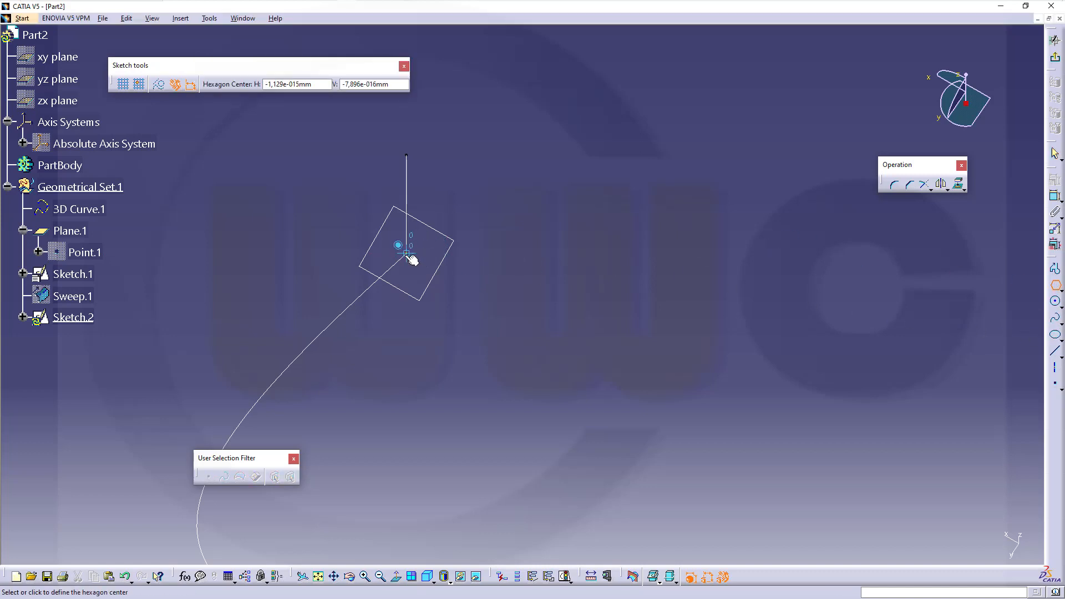
click(461, 263)
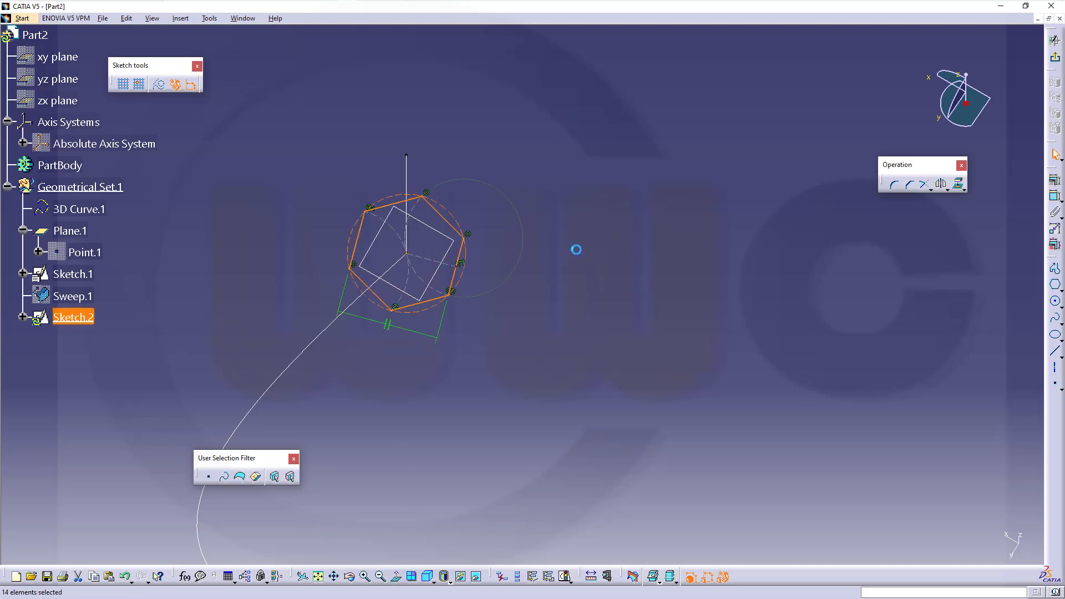
Dimension the construction circle through the hexagon's corners and set its diameter to 10 mm.
click(1055, 197)
click(460, 218)
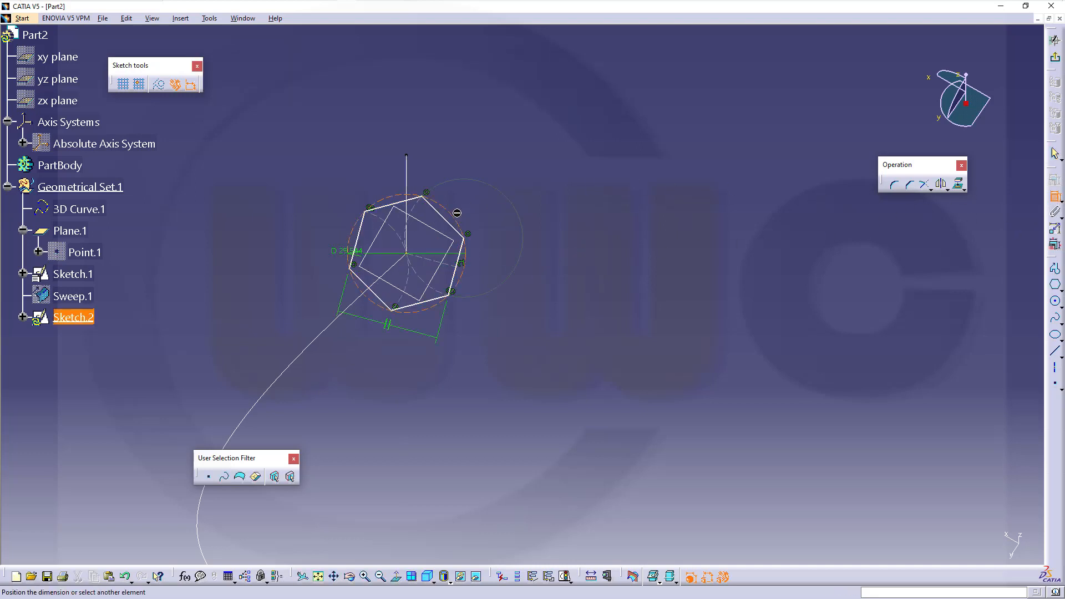
click(496, 208)
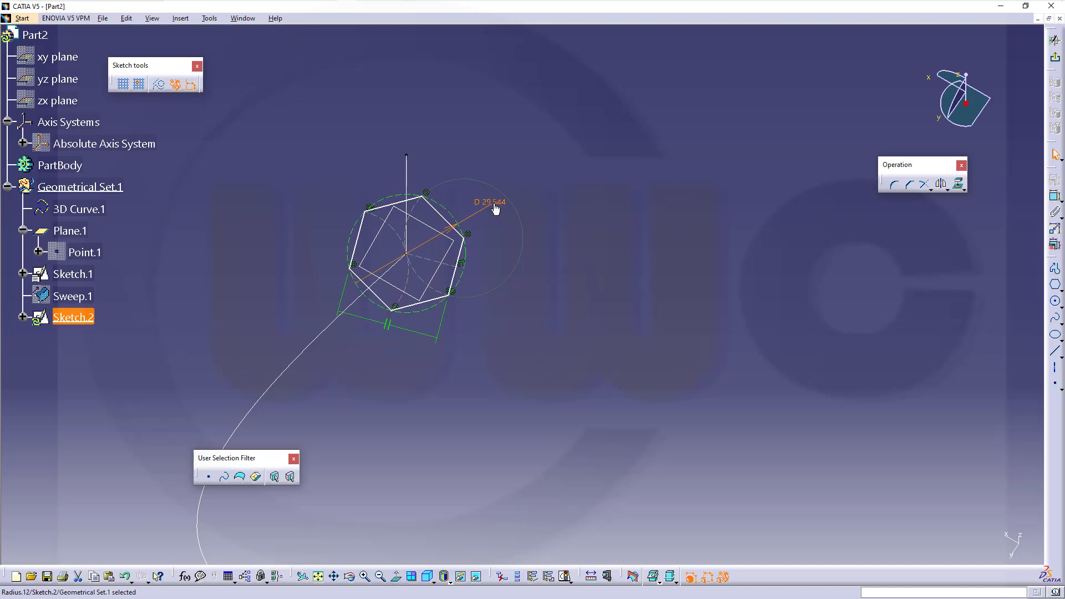
double_click(489, 204)
text(1)
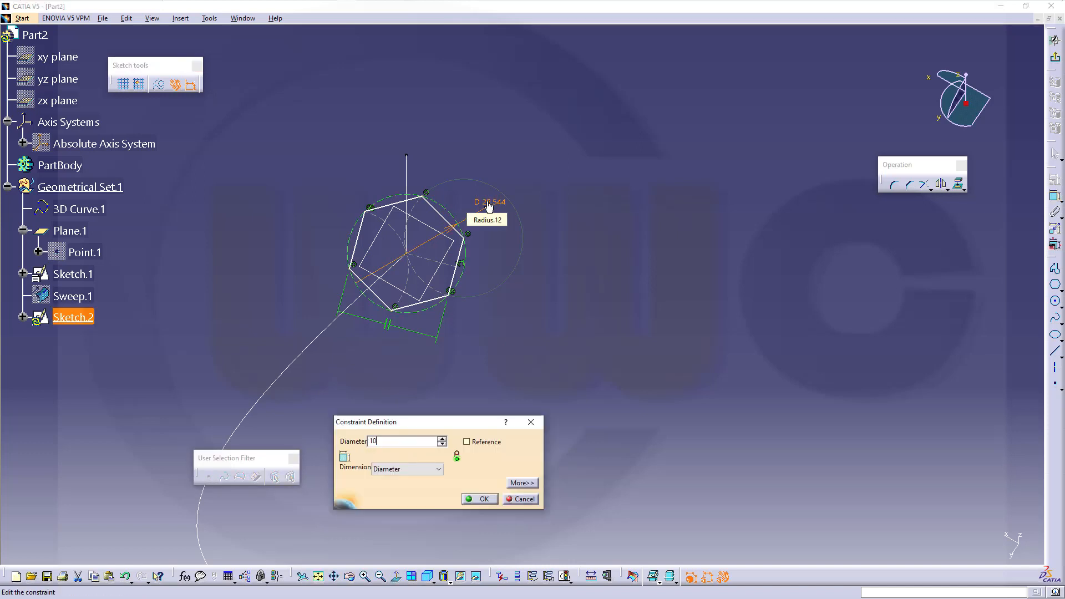
text(0)
key(Return)
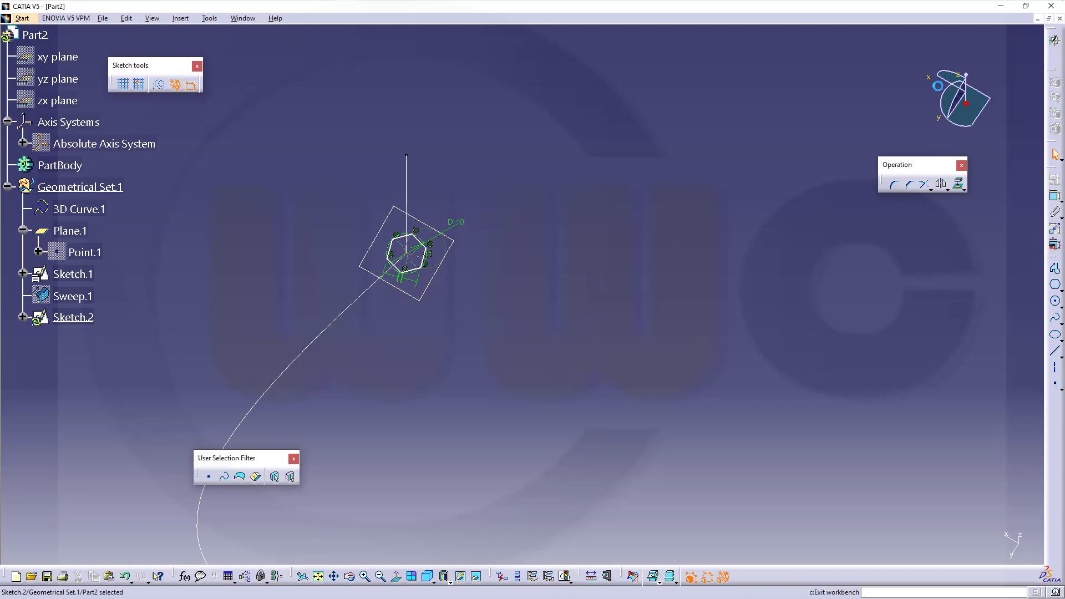
Exit the hexagon sketch and show the hidden surface Sweep.1 again.
click(1055, 57)
click(697, 405)
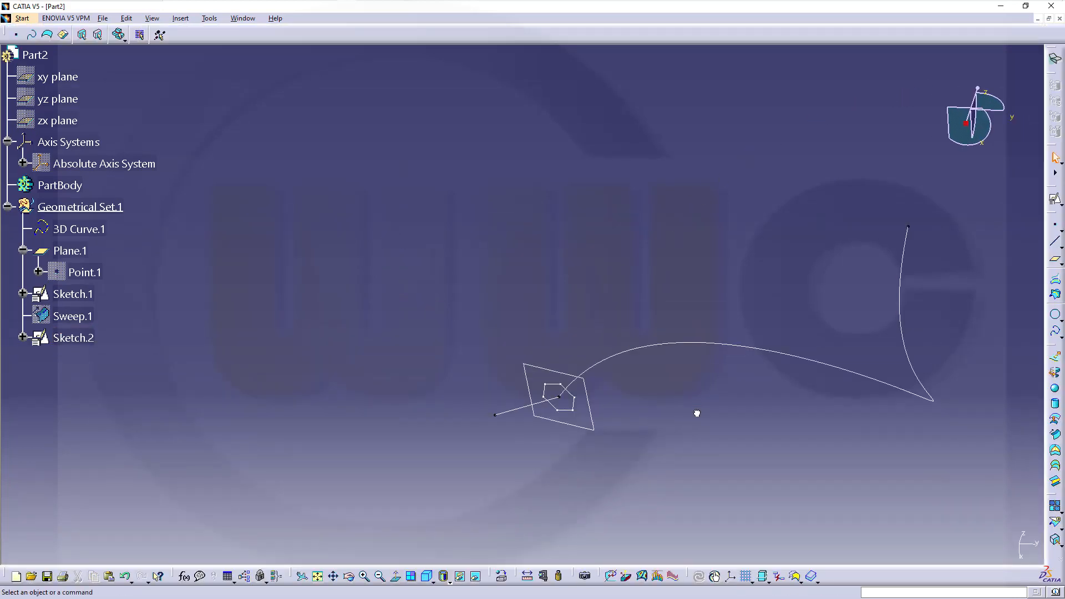
right_click(78, 322)
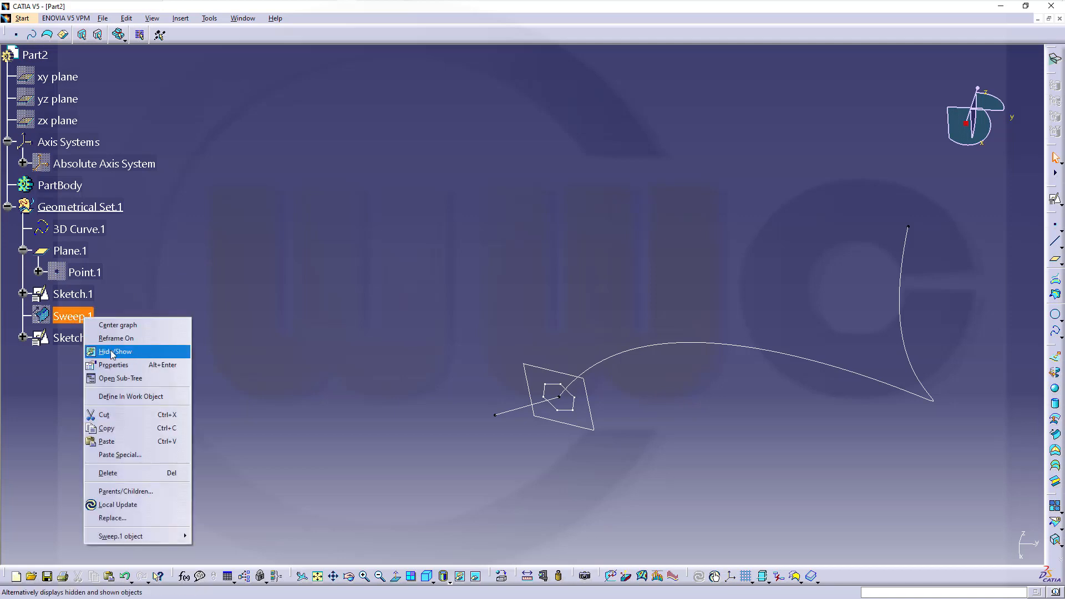
click(111, 352)
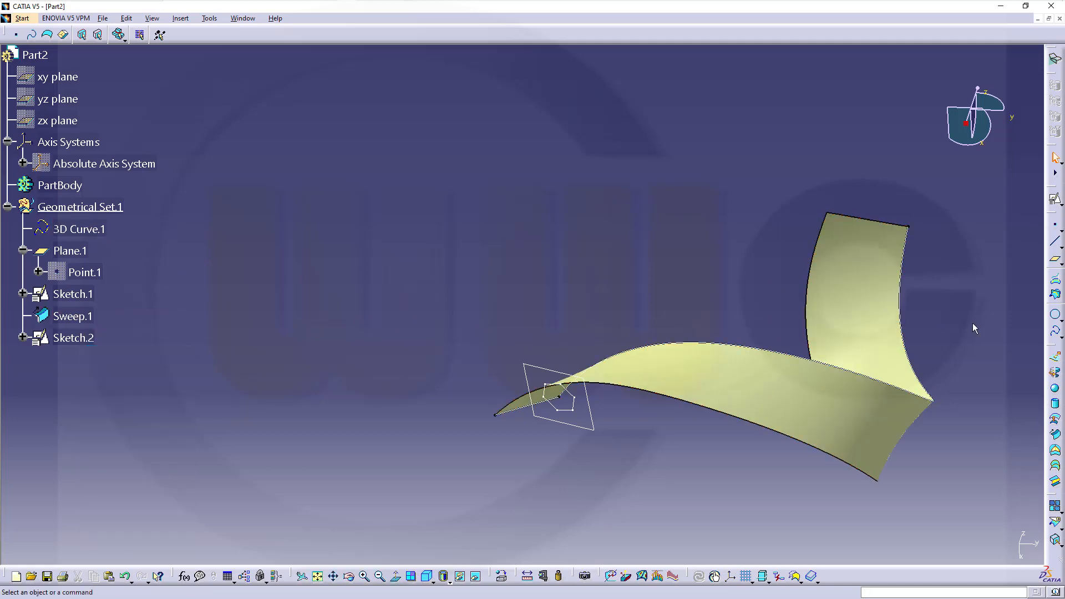
Create an explicit swept surface with Sketch.2 as profile, 3D Curve.1 as guide curve and Sweep.1 as reference surface.
click(1056, 419)
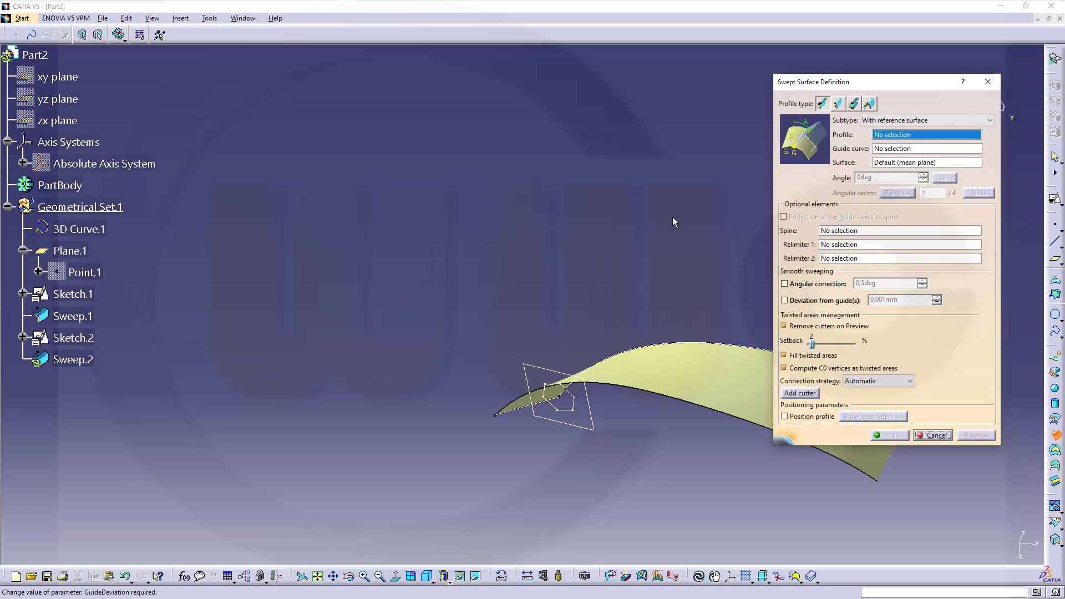
middle_drag(612, 203, 391, 154)
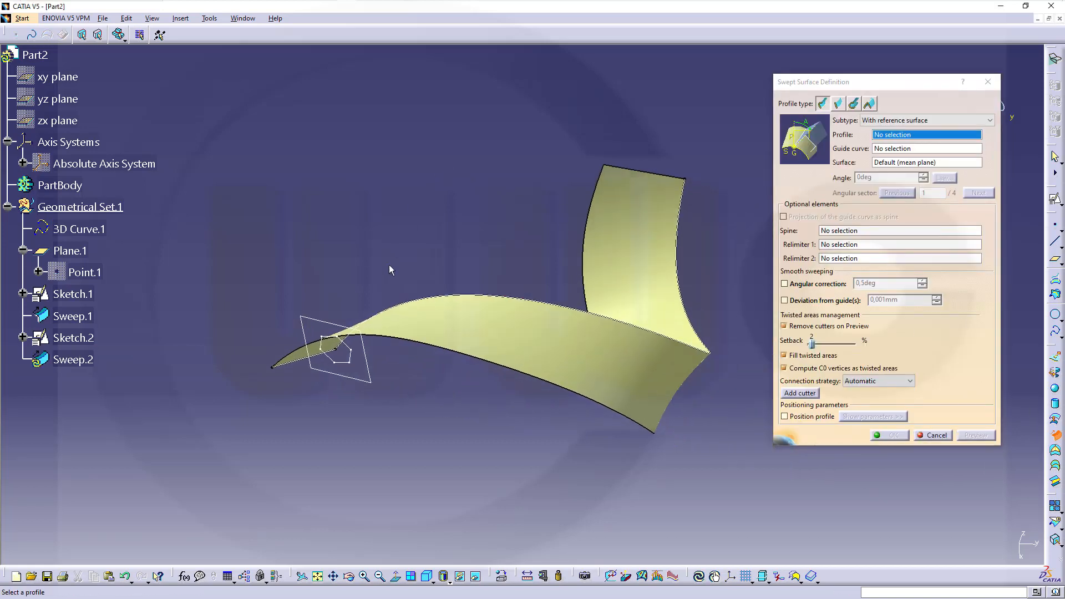
click(350, 368)
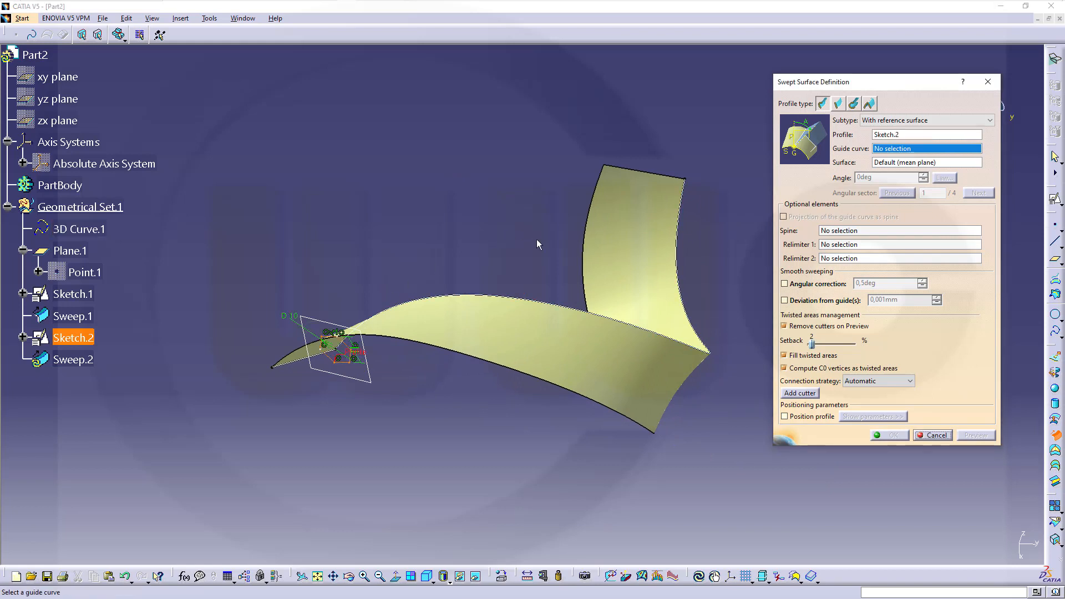
click(81, 229)
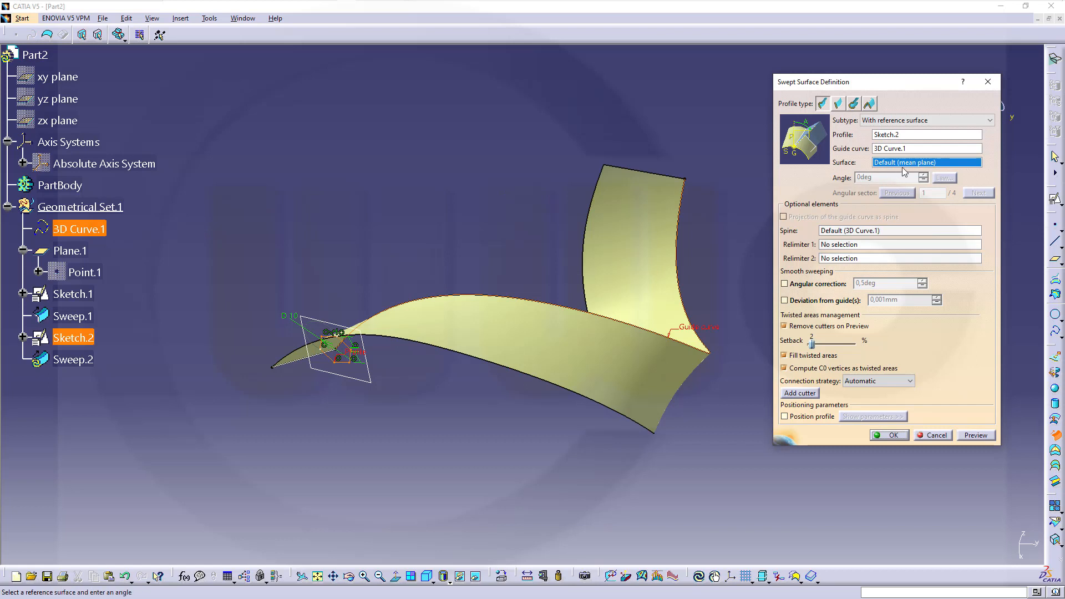
click(546, 348)
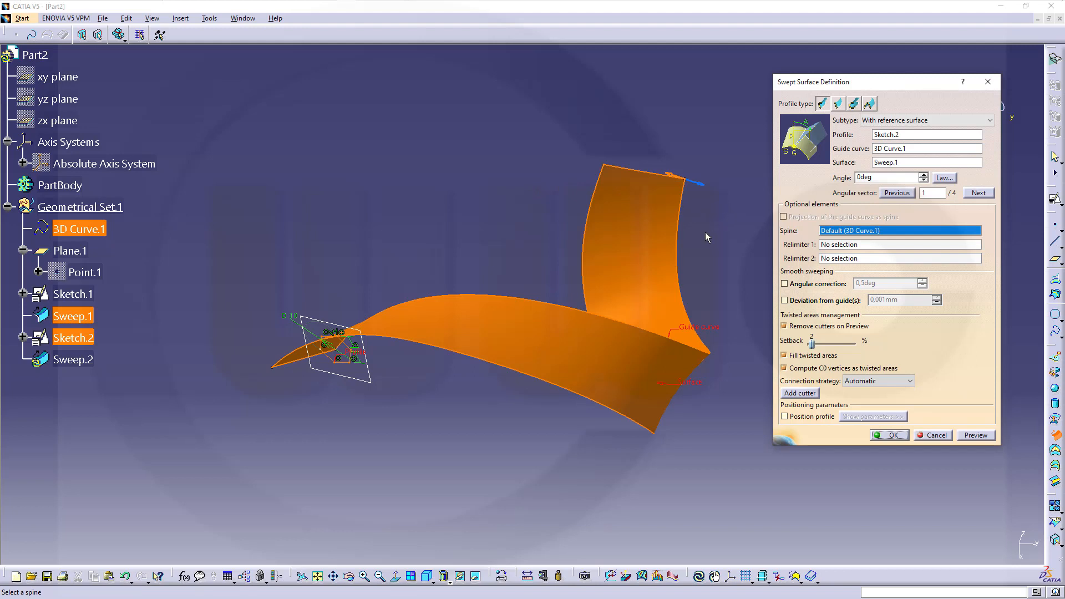
middle_drag(486, 177, 494, 276)
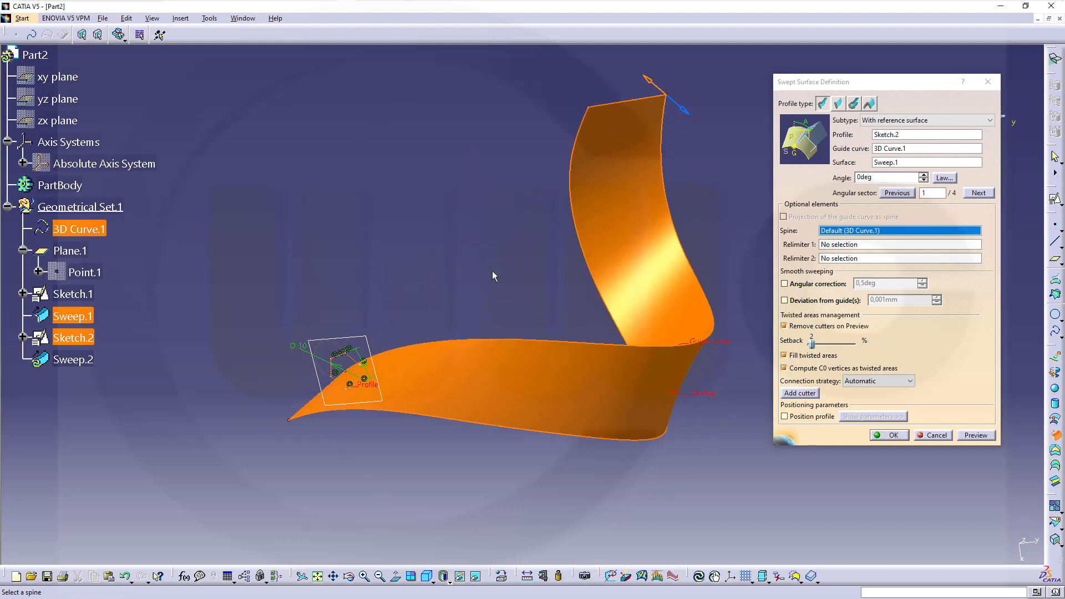
click(901, 438)
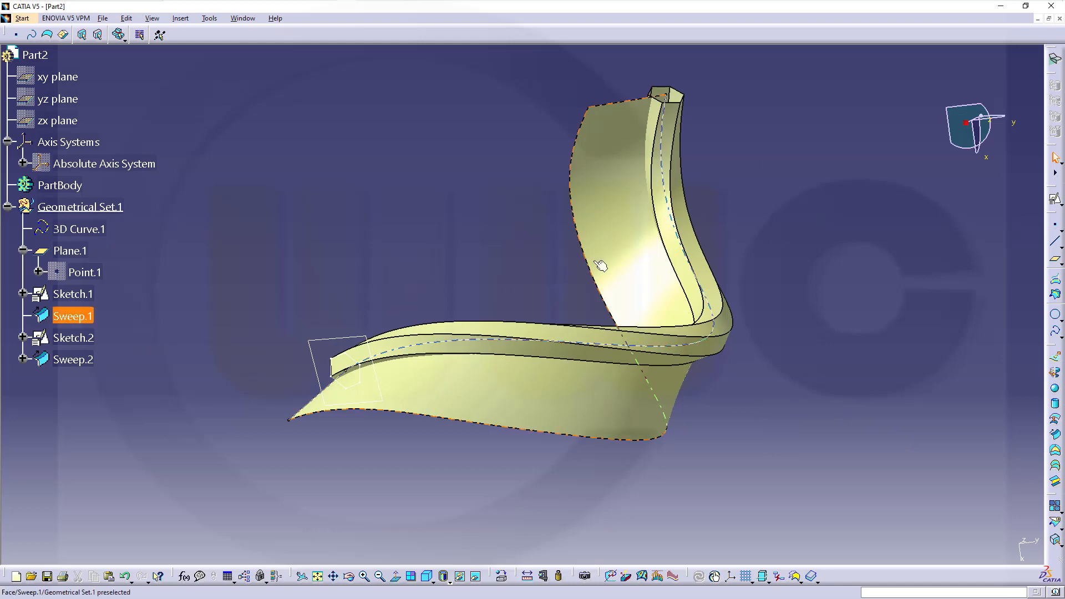
Give the hexagonal sweep's angle a linear law with an end value of 1800 deg.
double_click(45, 361)
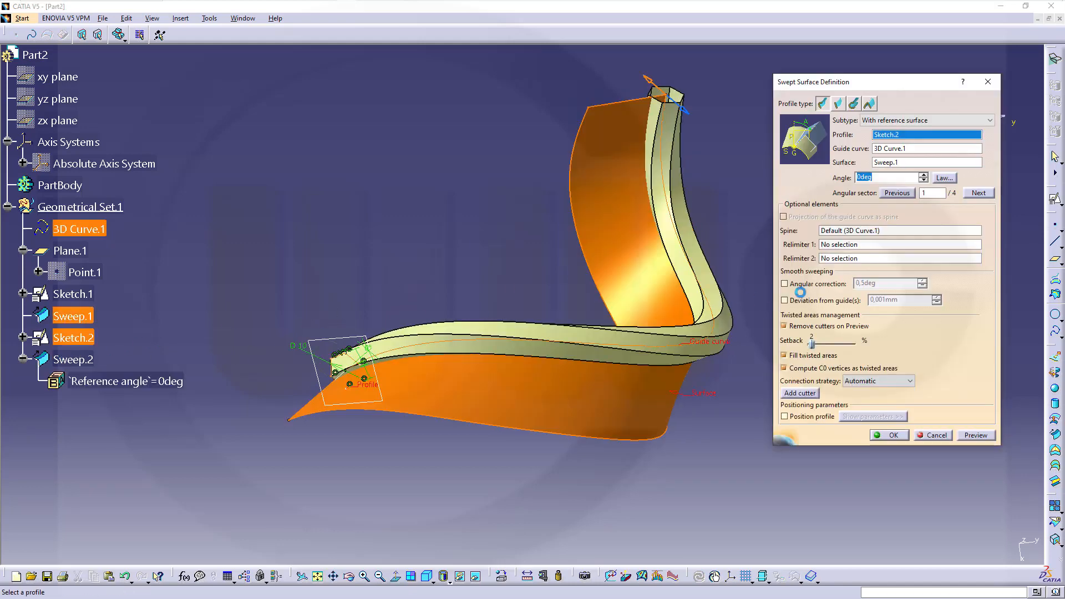
click(944, 179)
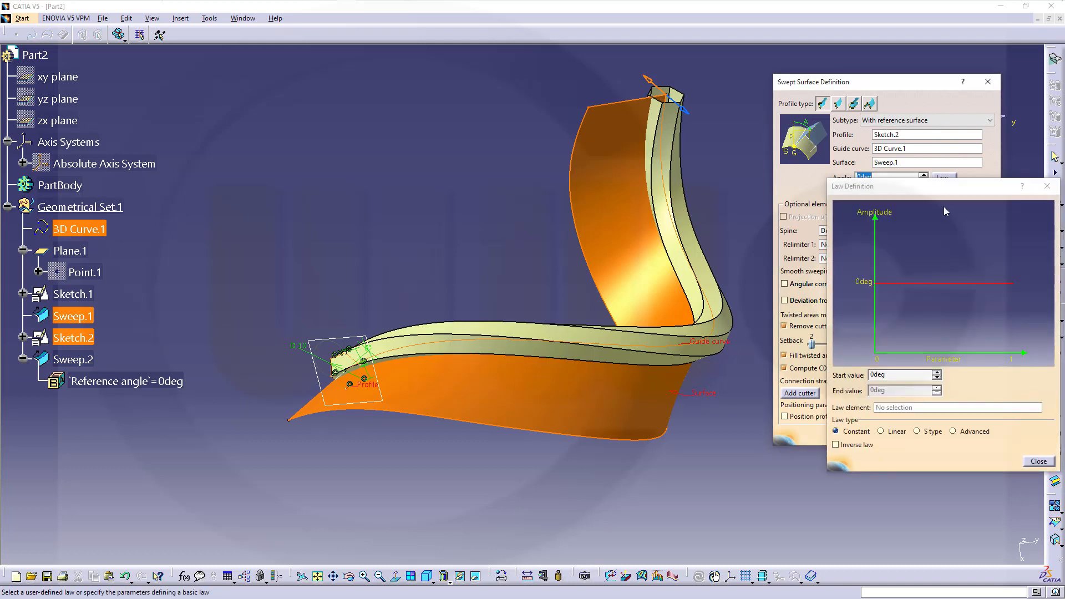
click(882, 432)
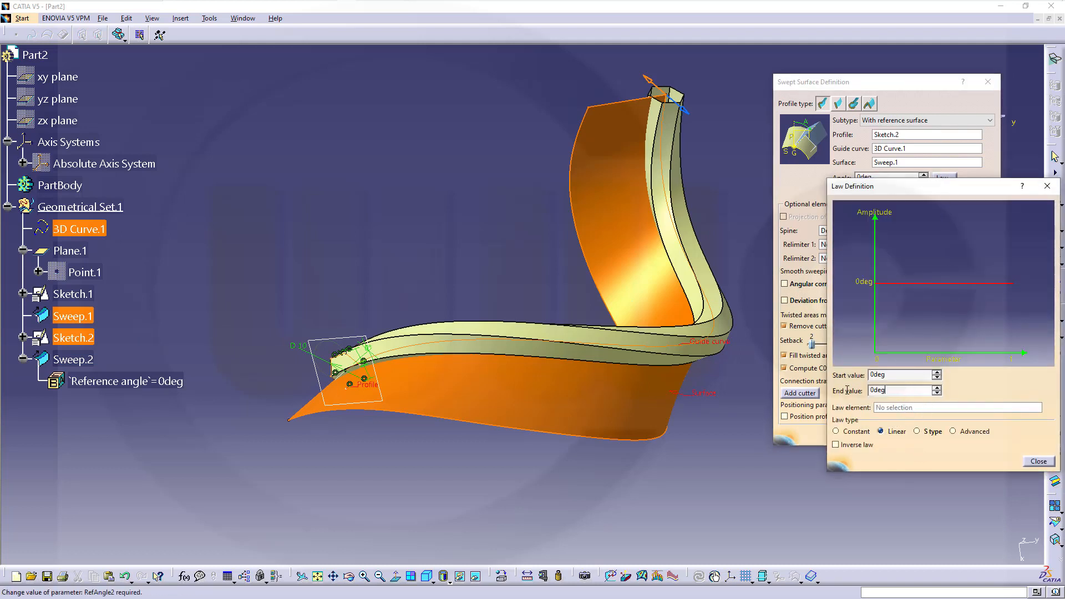
drag(899, 390, 848, 390)
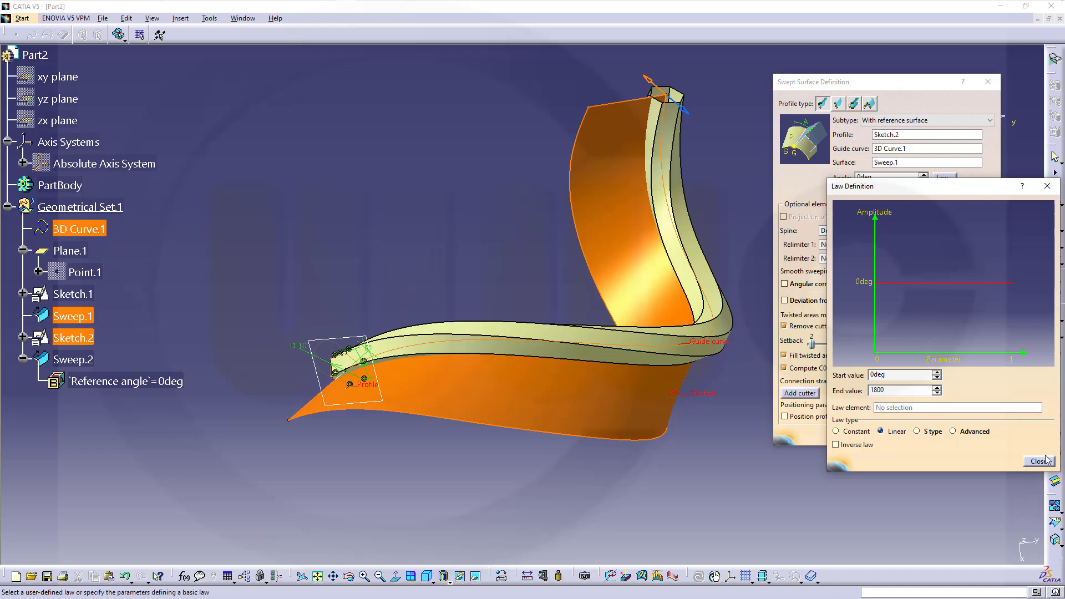
click(1038, 462)
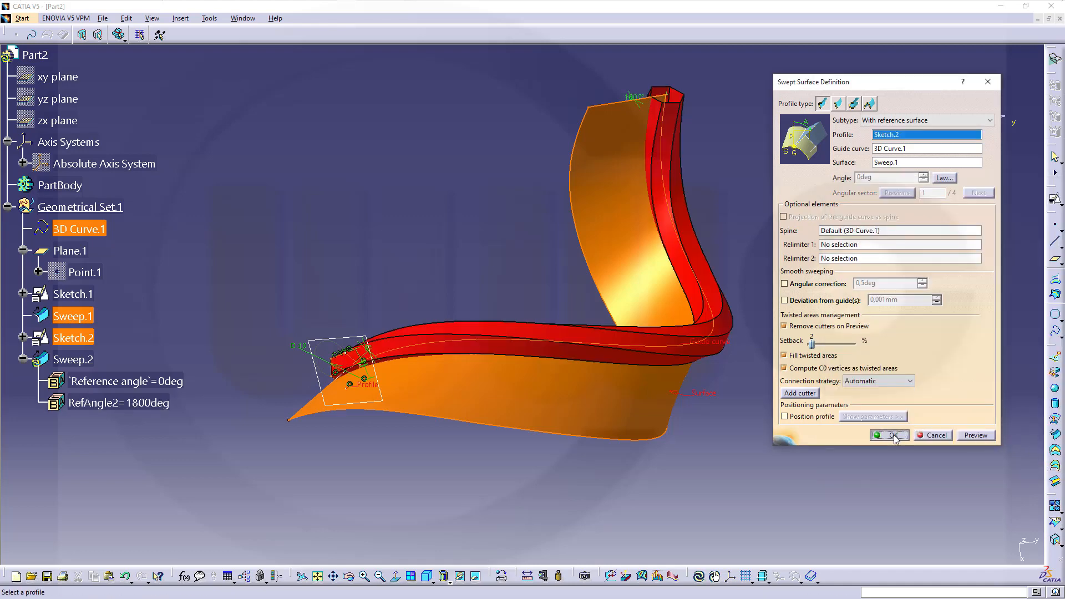
click(892, 435)
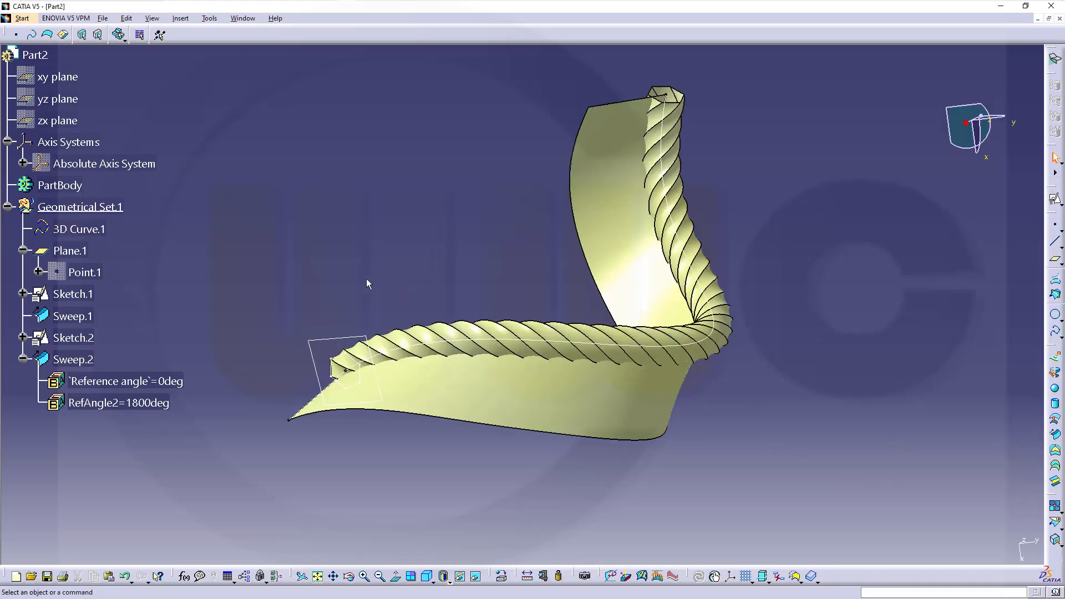
Hide Sweep.1, then copy the twisted Sweep.2 and paste the duplicate into Geometrical Set.1.
right_click(79, 314)
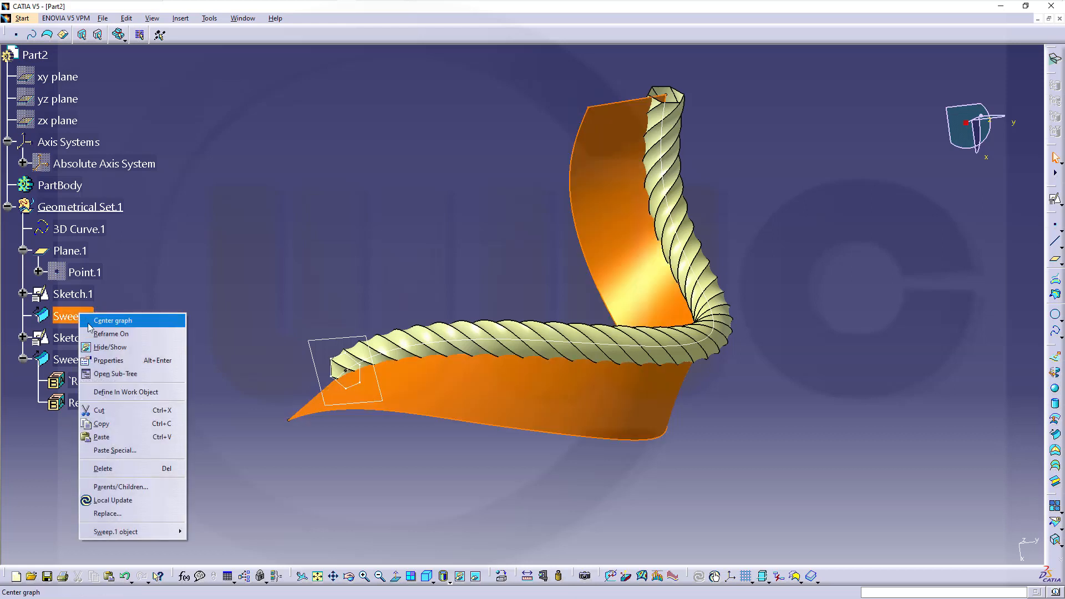
click(105, 347)
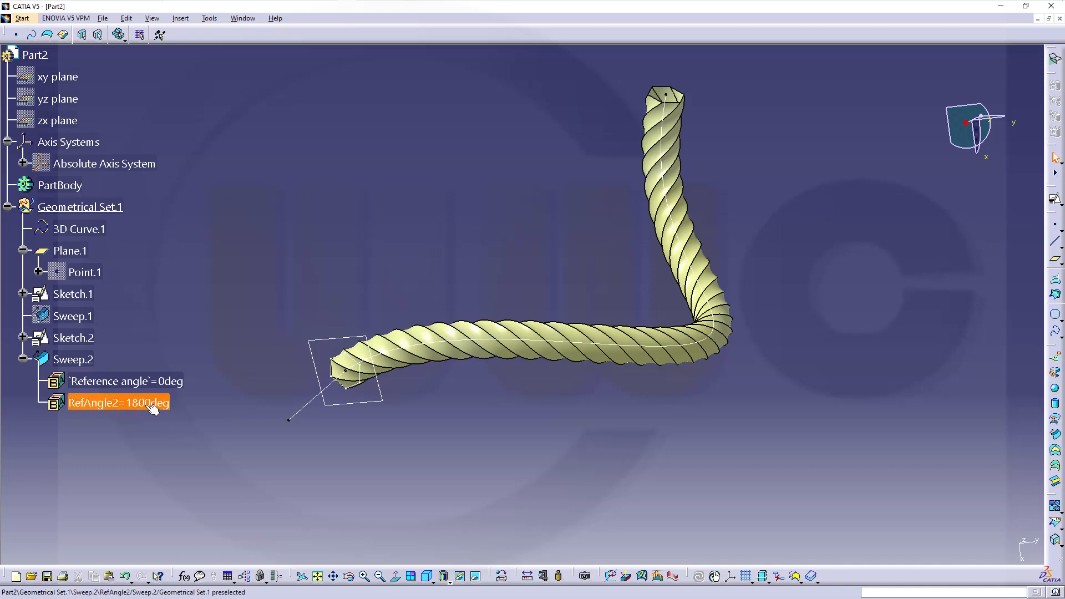
right_click(75, 362)
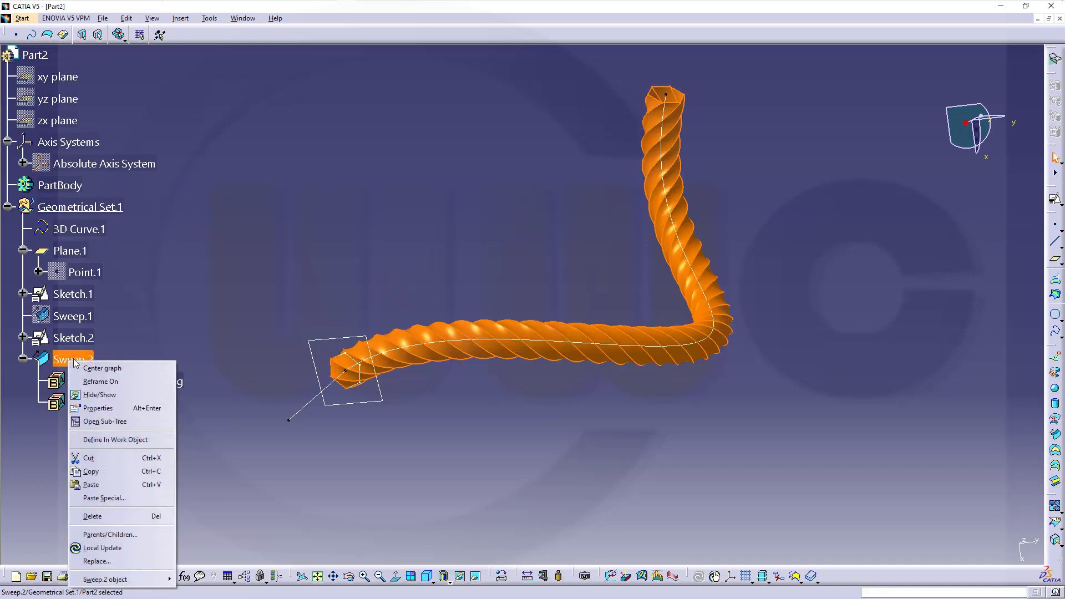
click(100, 472)
right_click(85, 205)
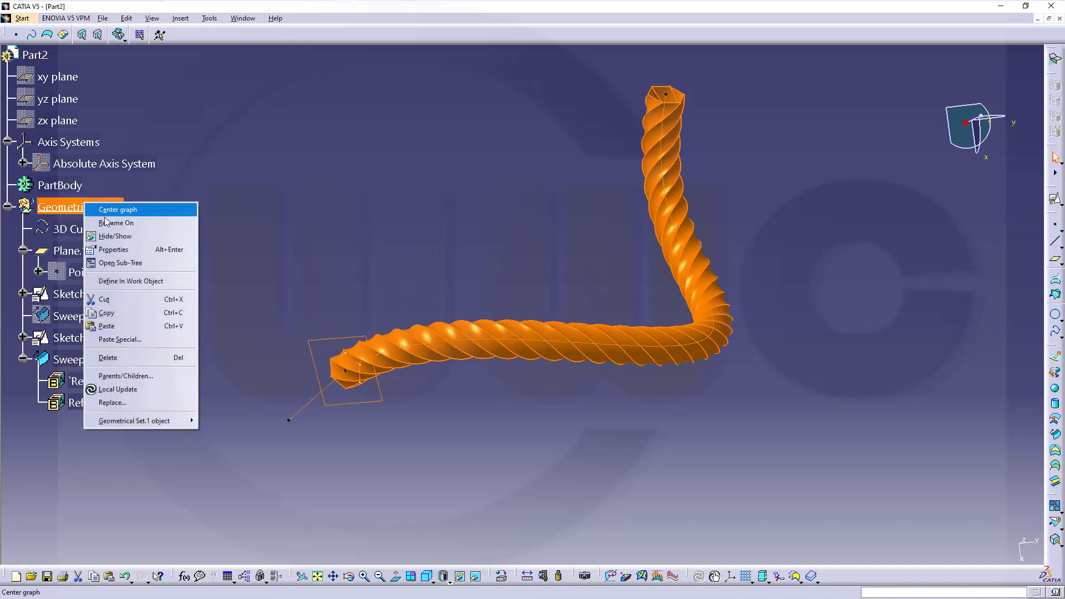
click(107, 327)
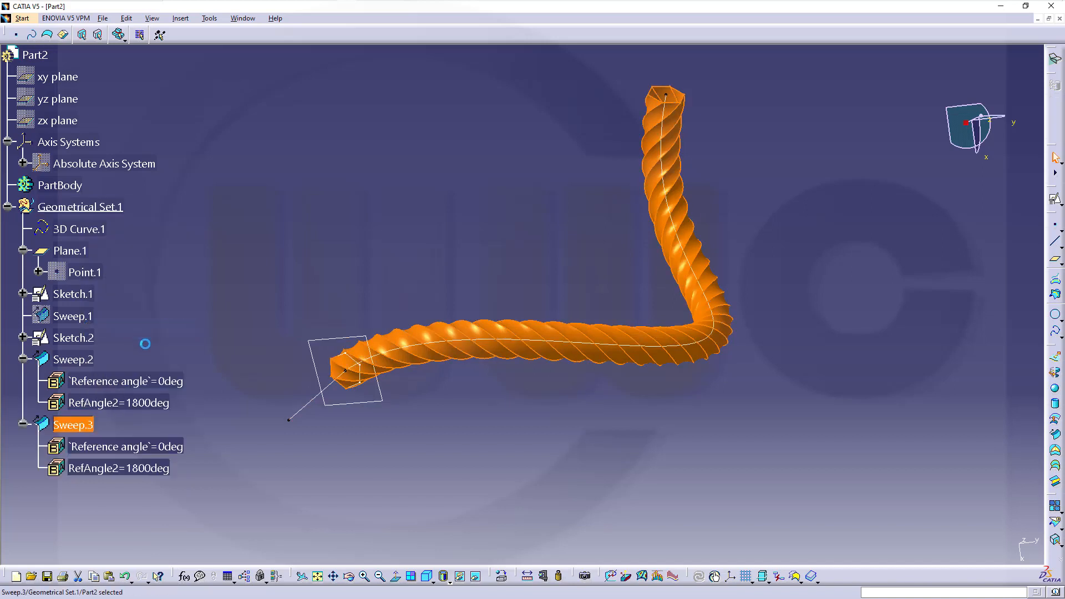
Set RefAngle2 of the duplicated sweep to -1800 deg and collapse its parameters in the tree.
double_click(129, 469)
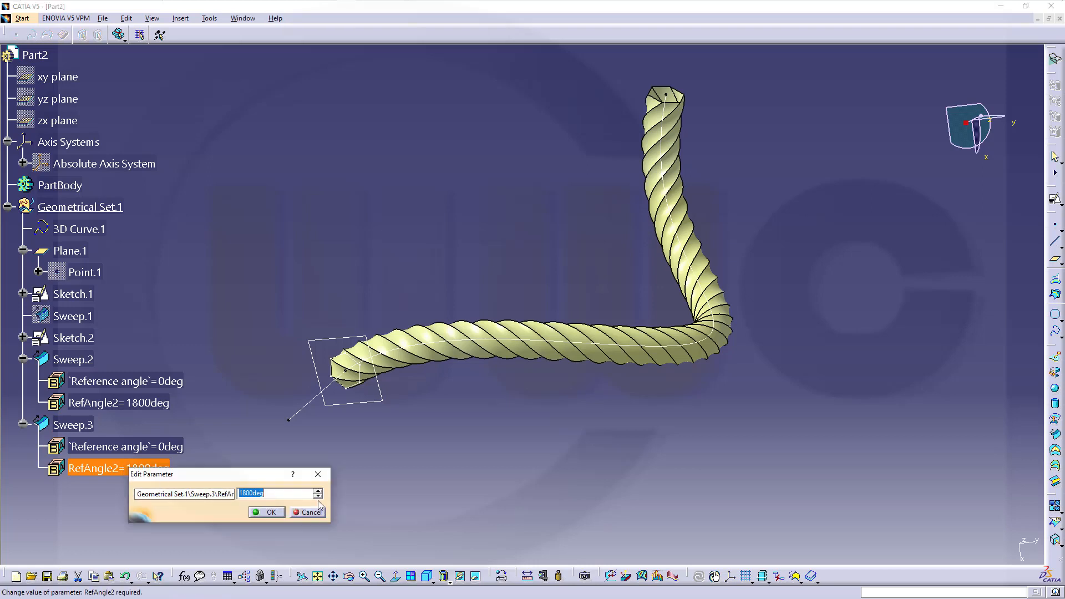
key(Home)
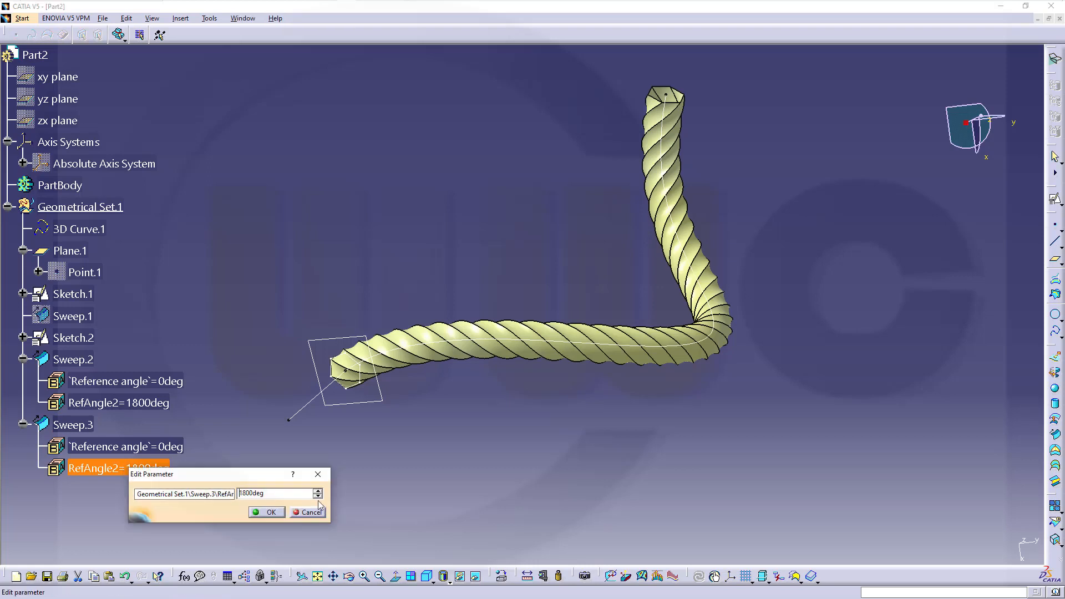
click(252, 515)
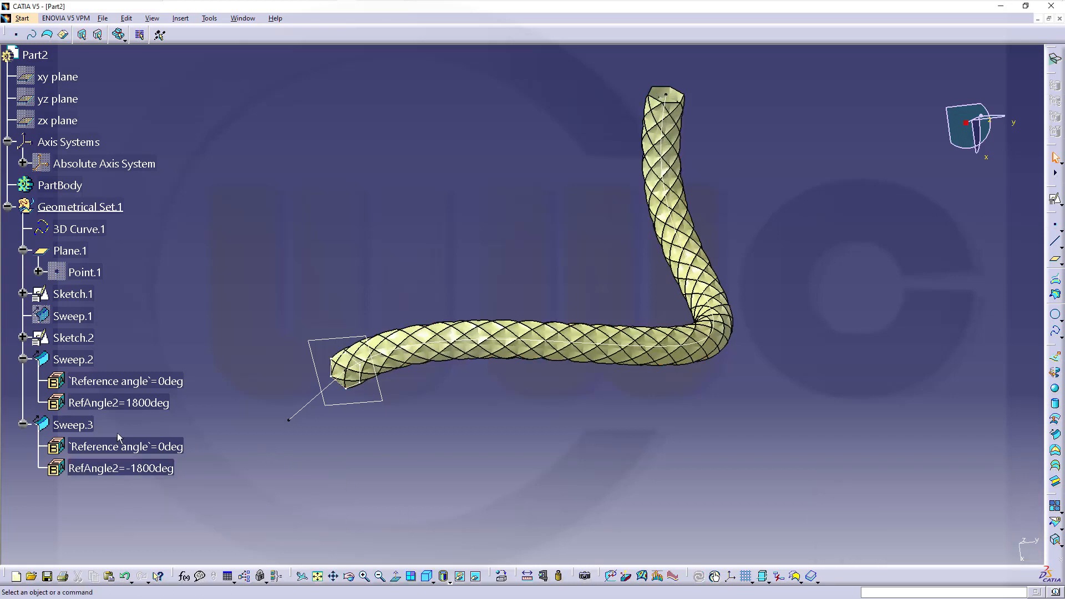
click(23, 425)
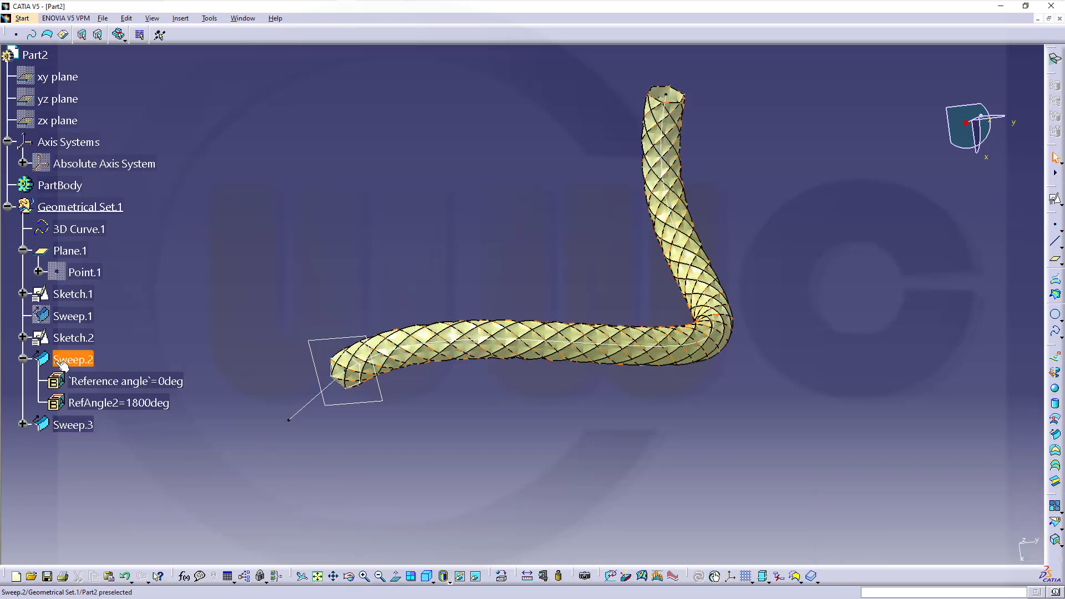
Hide Sweep.3 and extract the first five twisted edges of Sweep.2 one by one, with no propagation.
right_click(63, 426)
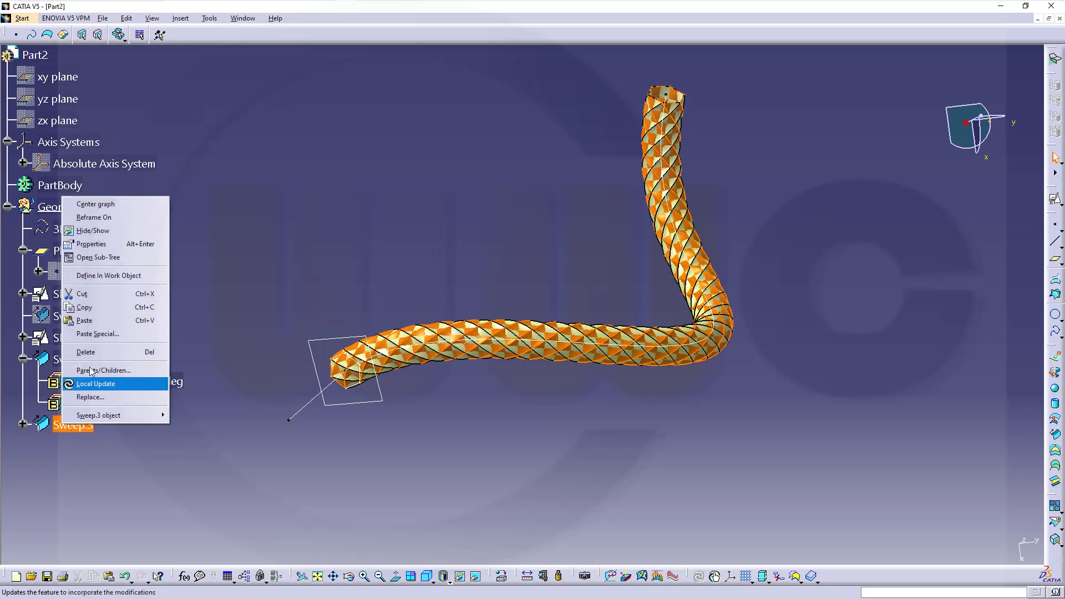
click(105, 231)
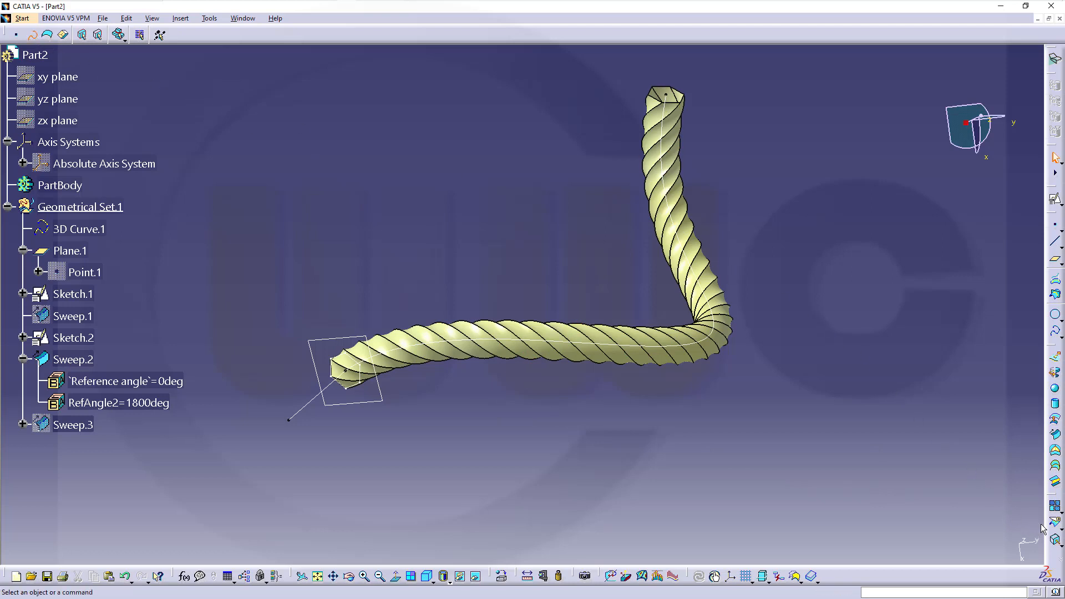
click(1056, 540)
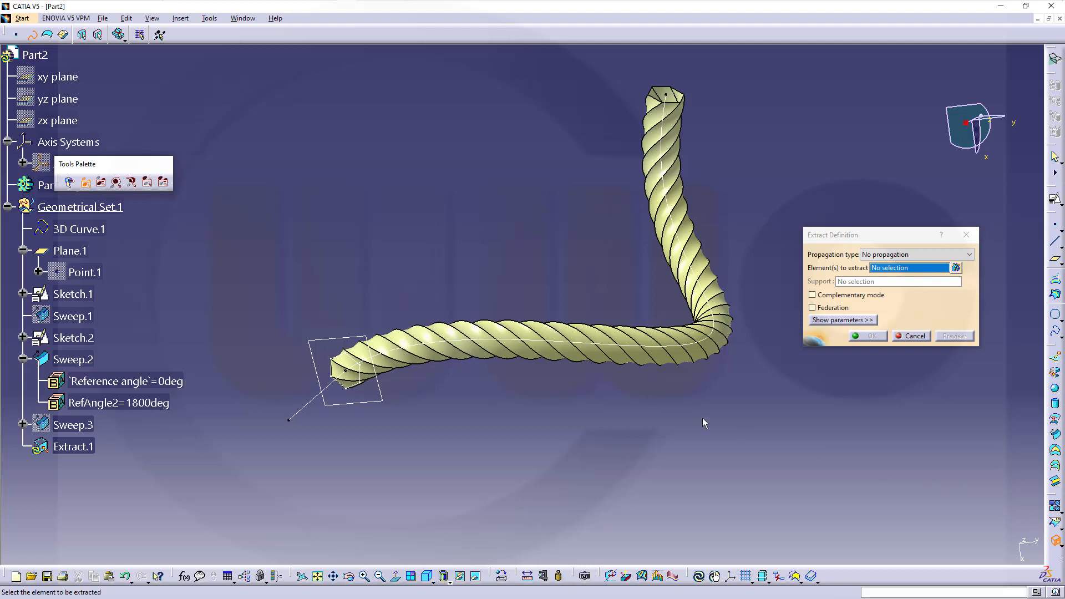
click(357, 383)
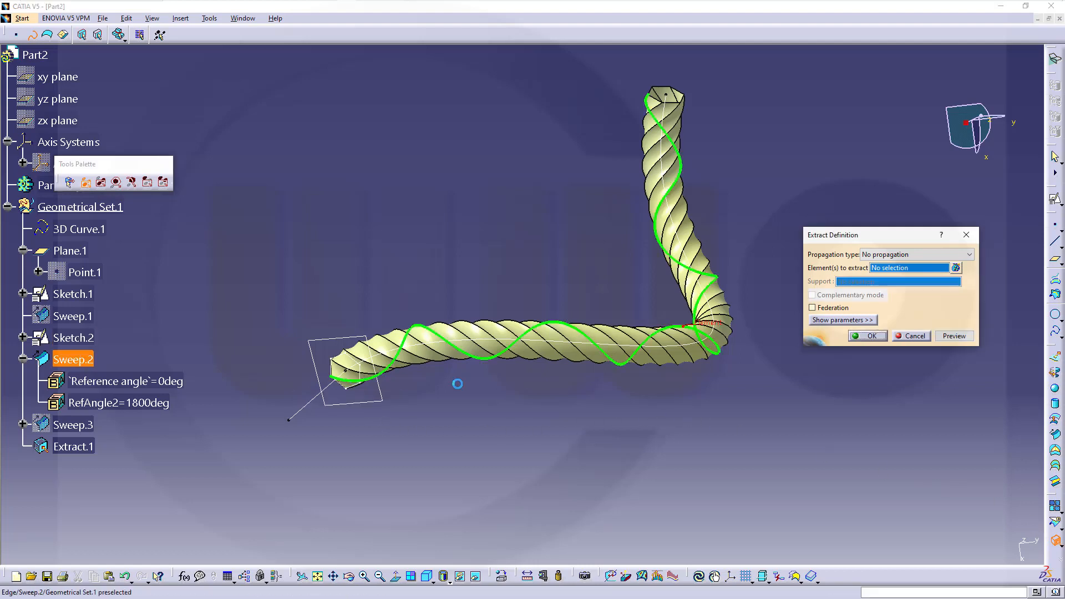
click(870, 336)
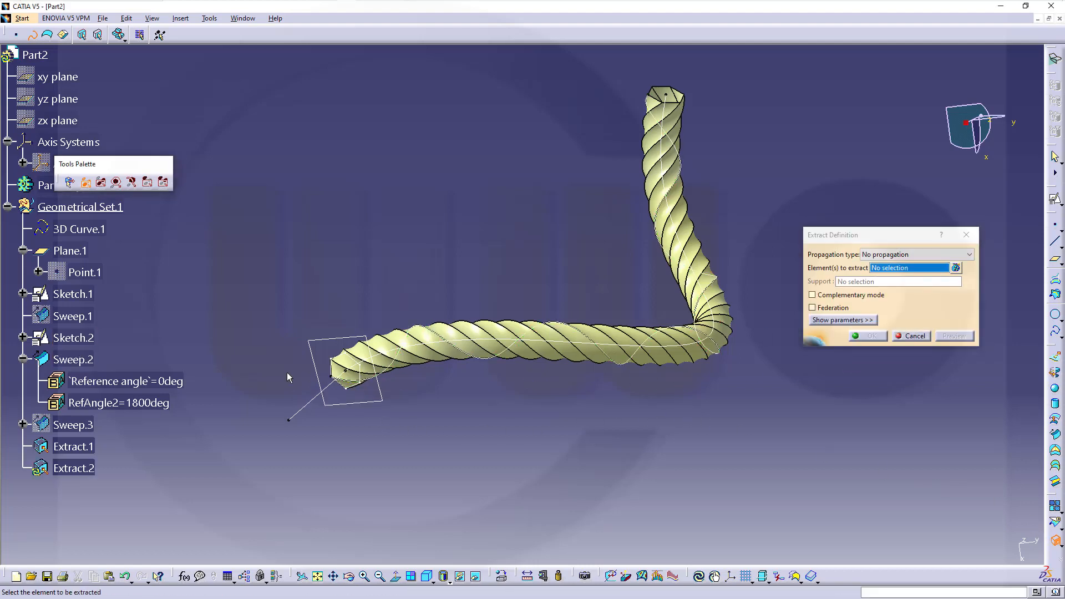
click(341, 364)
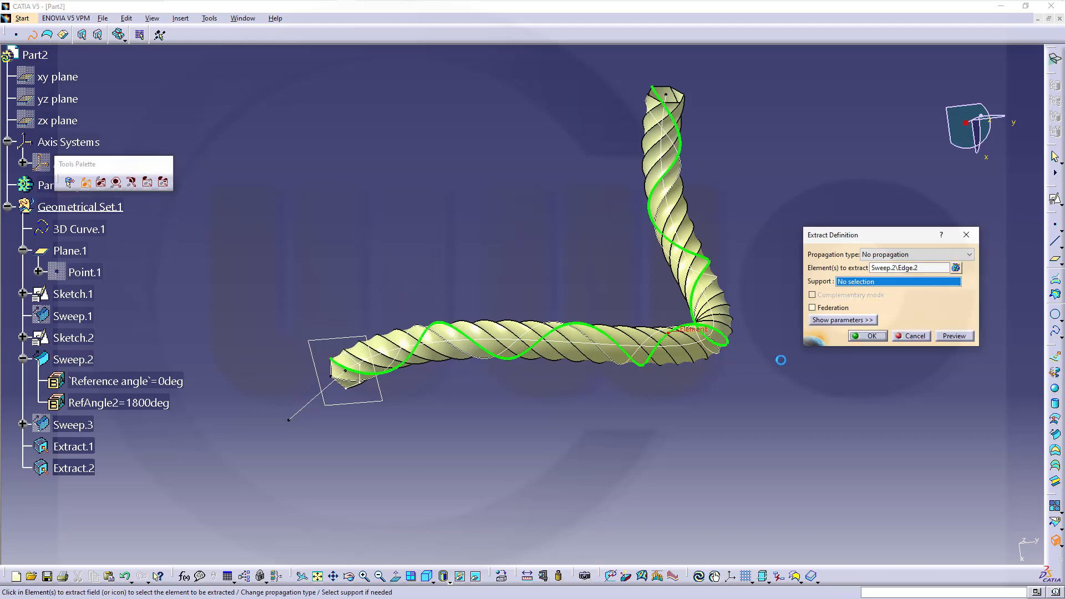
click(870, 336)
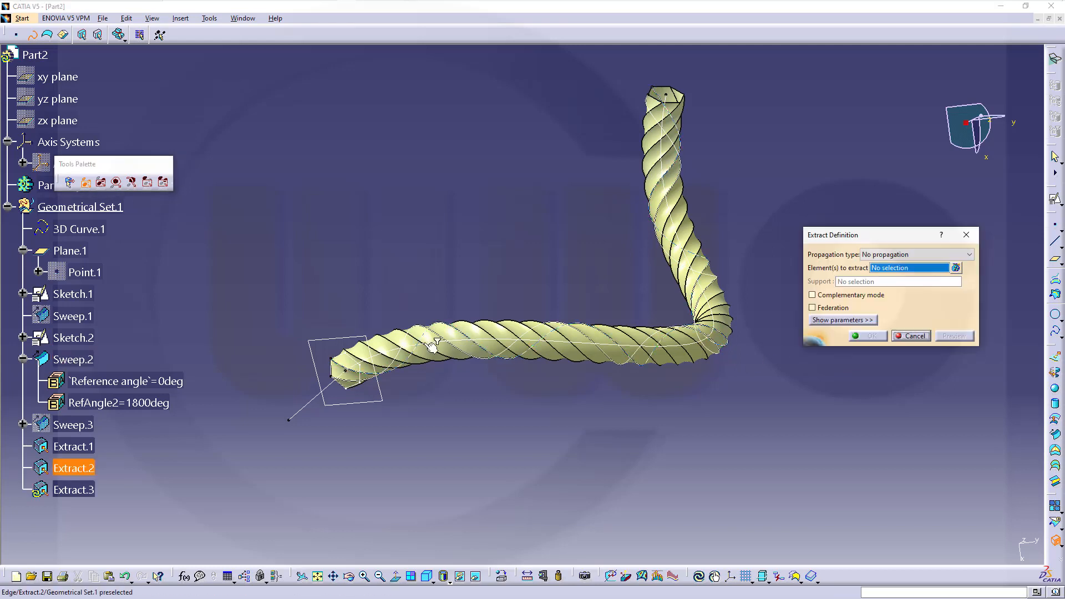
click(354, 353)
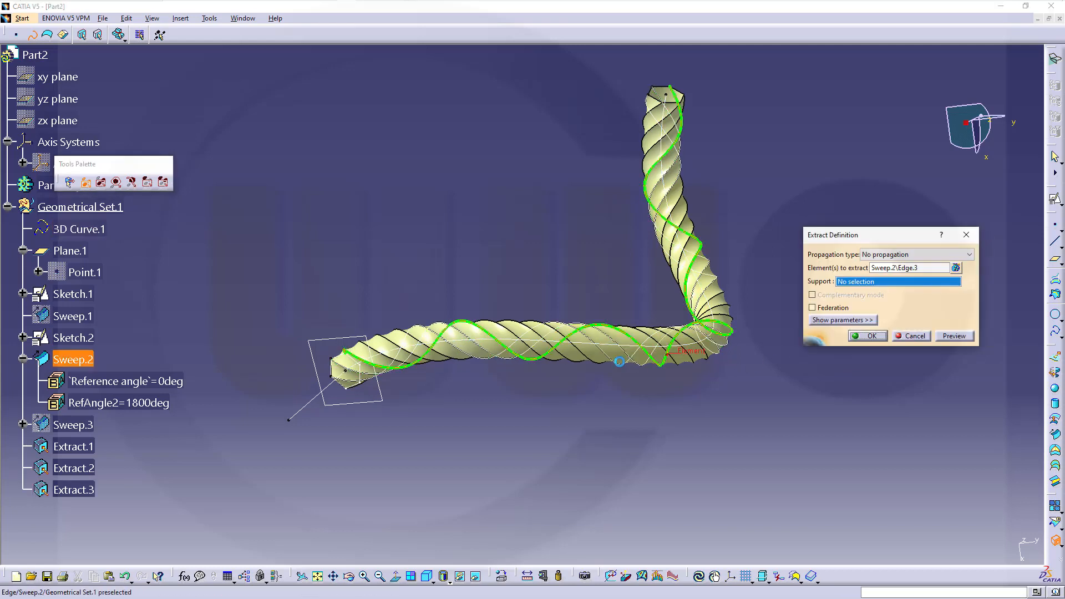
click(870, 336)
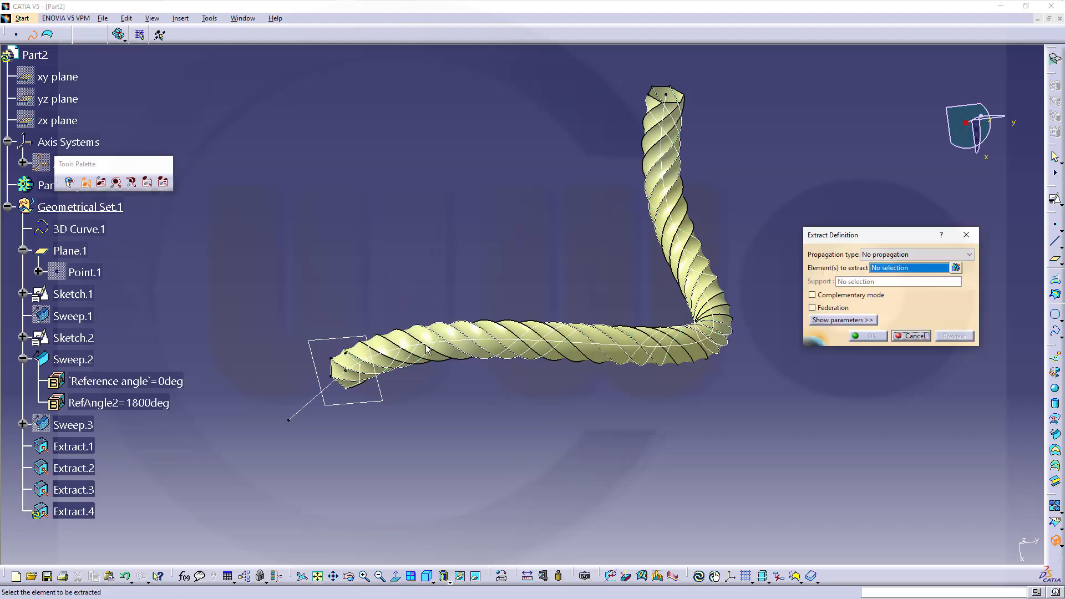
click(384, 351)
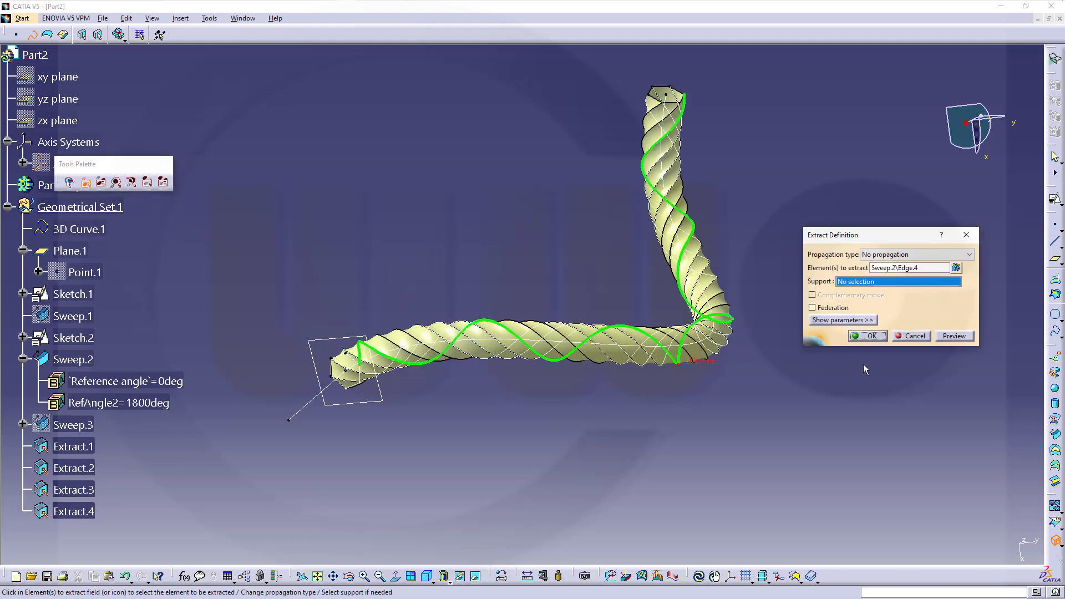
click(870, 337)
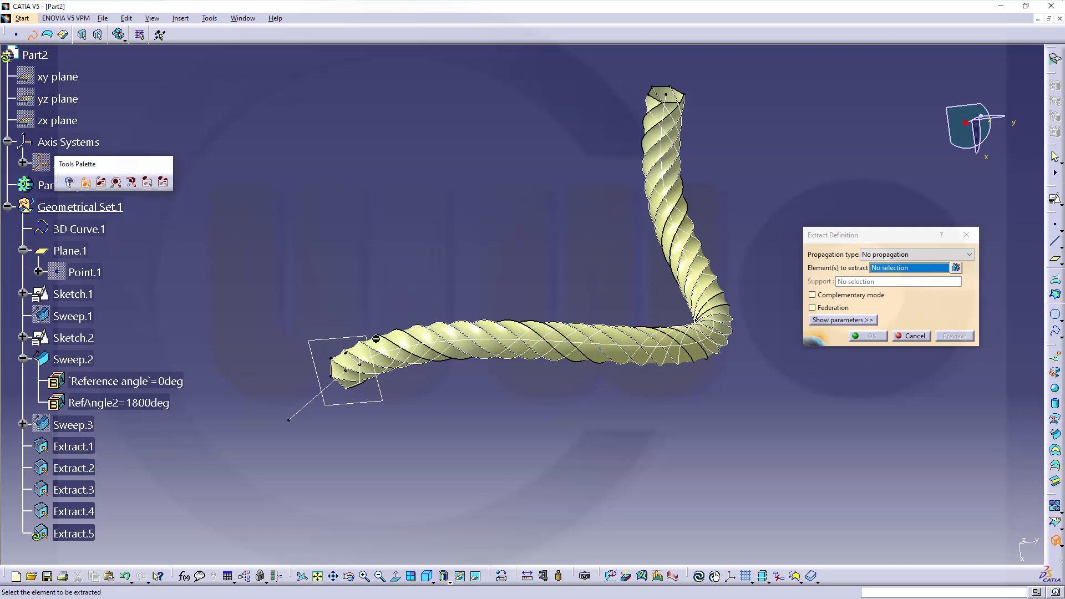
click(400, 344)
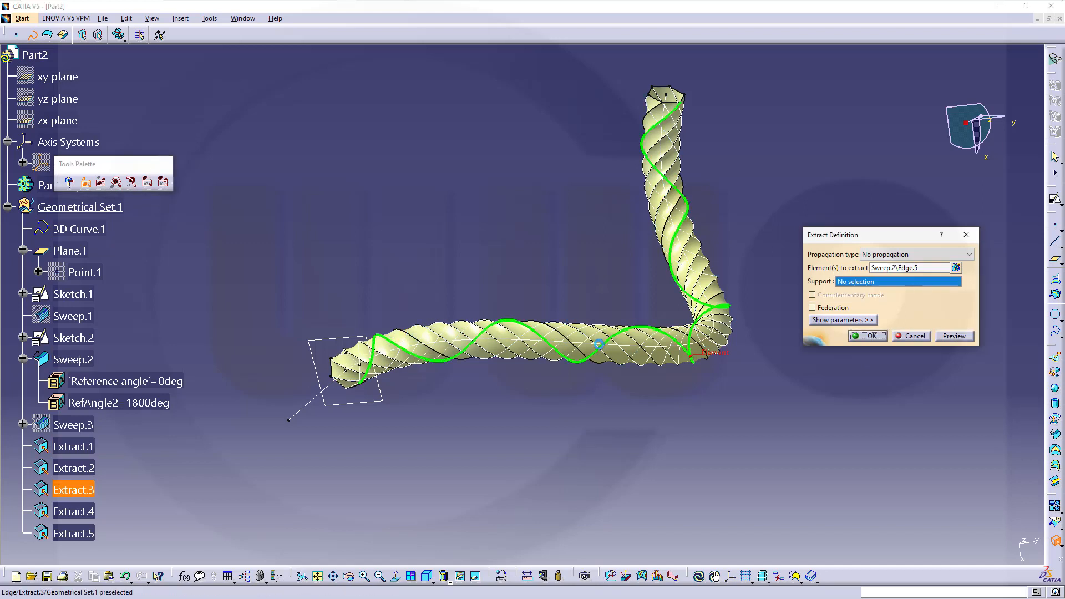
click(875, 339)
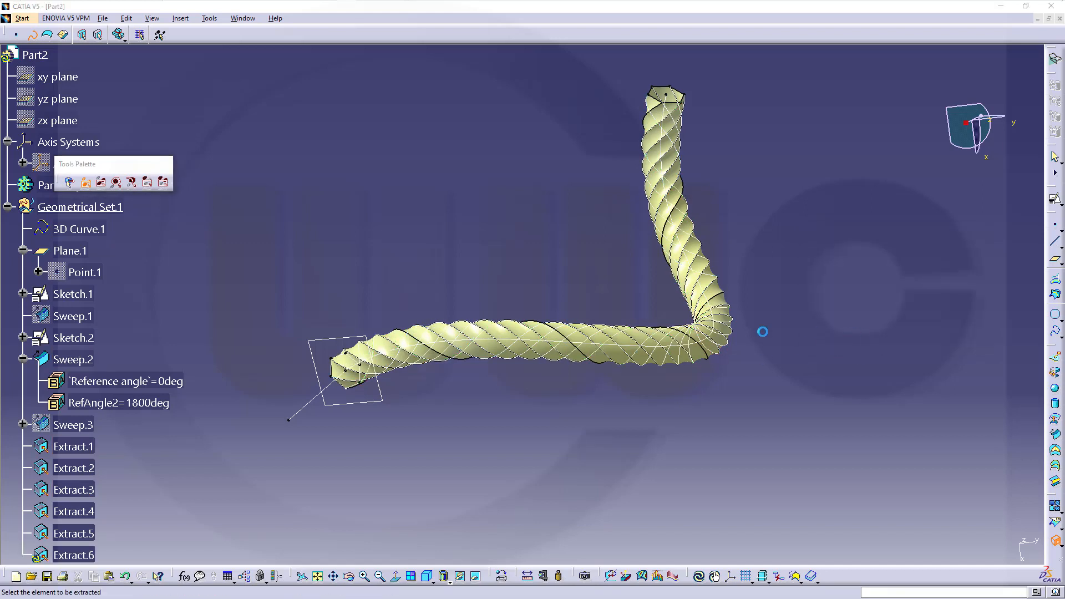
click(420, 337)
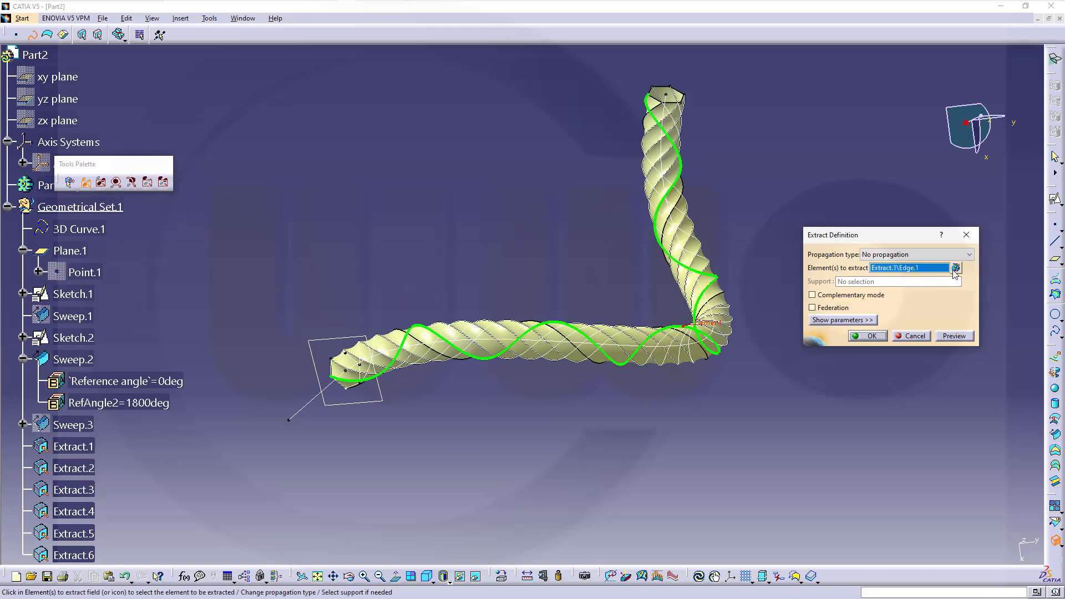
click(955, 269)
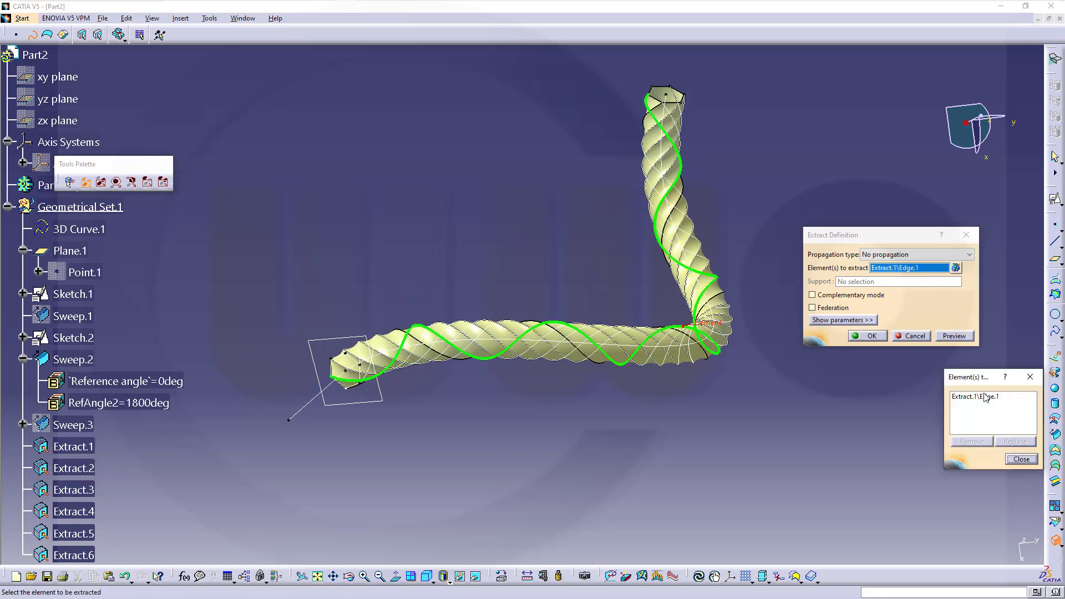
click(982, 397)
click(972, 442)
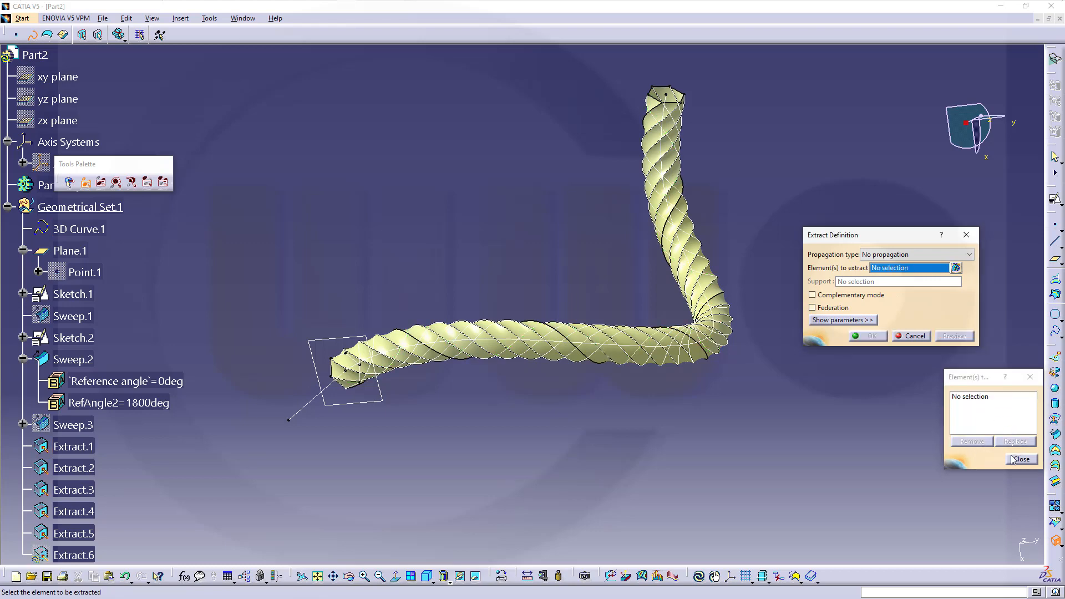
click(1015, 460)
Extract the sixth twisted edge of Sweep.2 with no propagation.
middle_drag(494, 438, 490, 374)
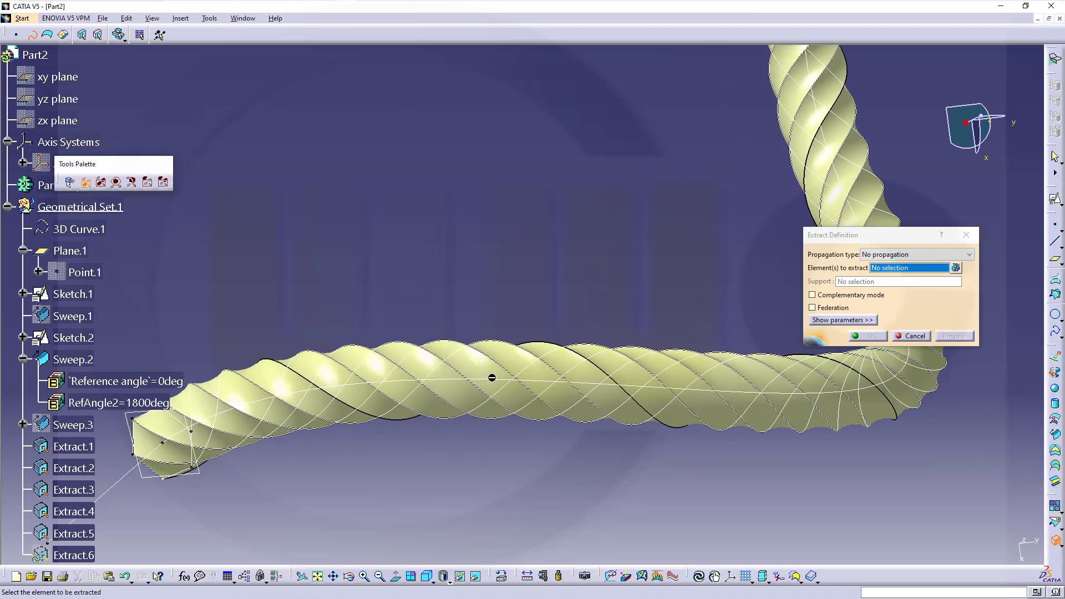
click(350, 404)
click(874, 336)
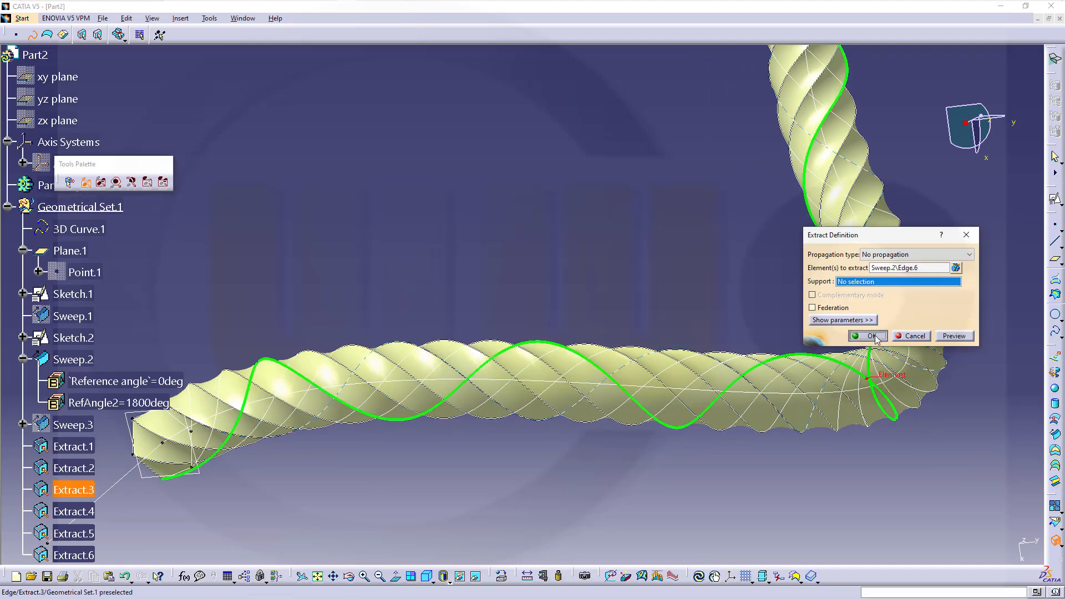
Hide Sweep.2 and show the oppositely twisted Sweep.3.
middle_drag(430, 305, 561, 216)
scroll(177, 359, down, 2)
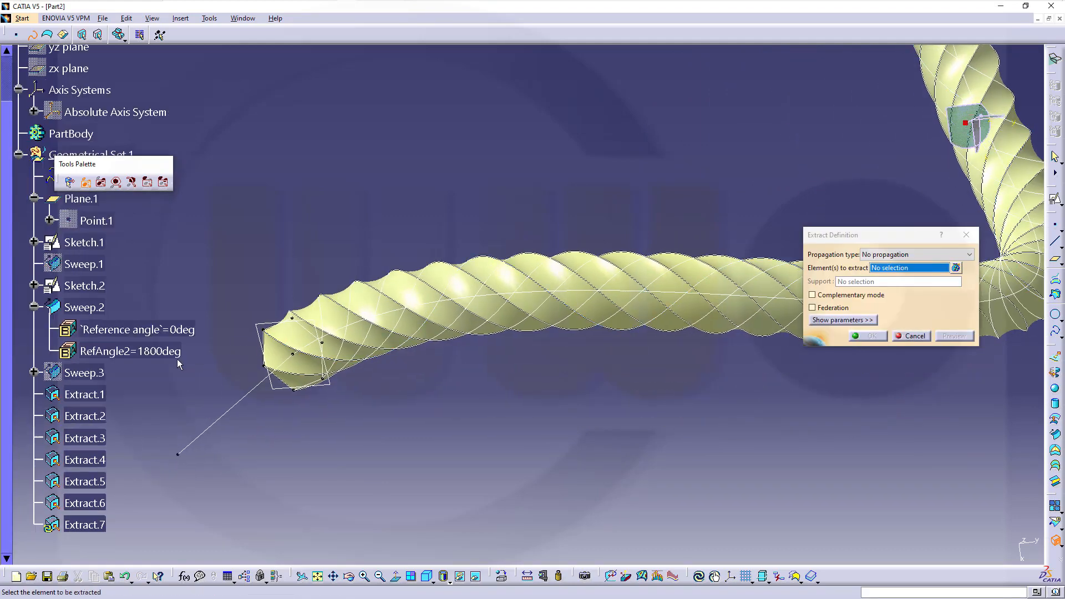
right_click(80, 308)
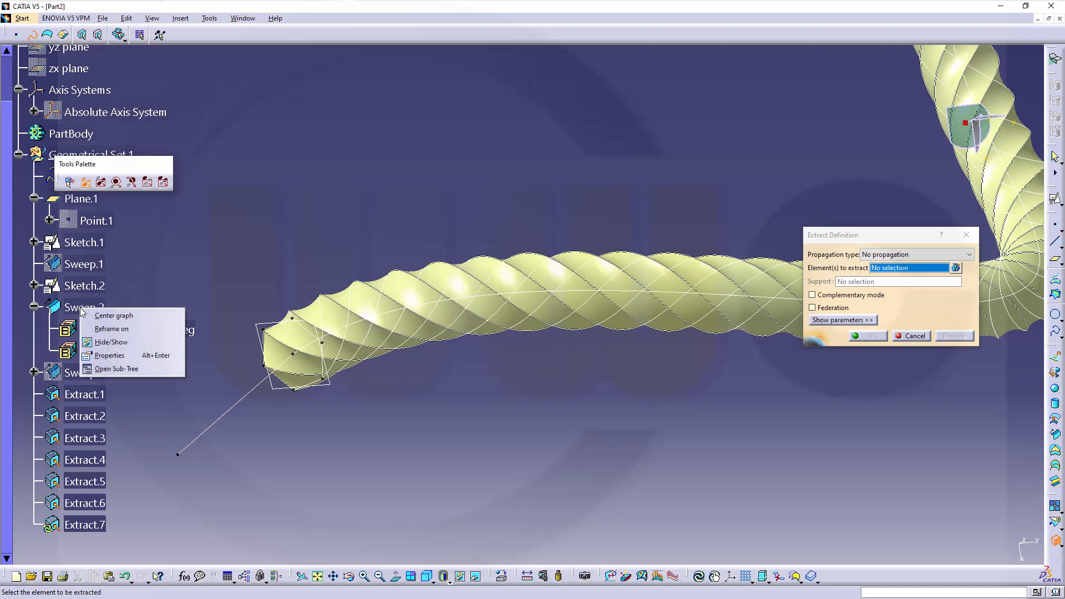
click(115, 343)
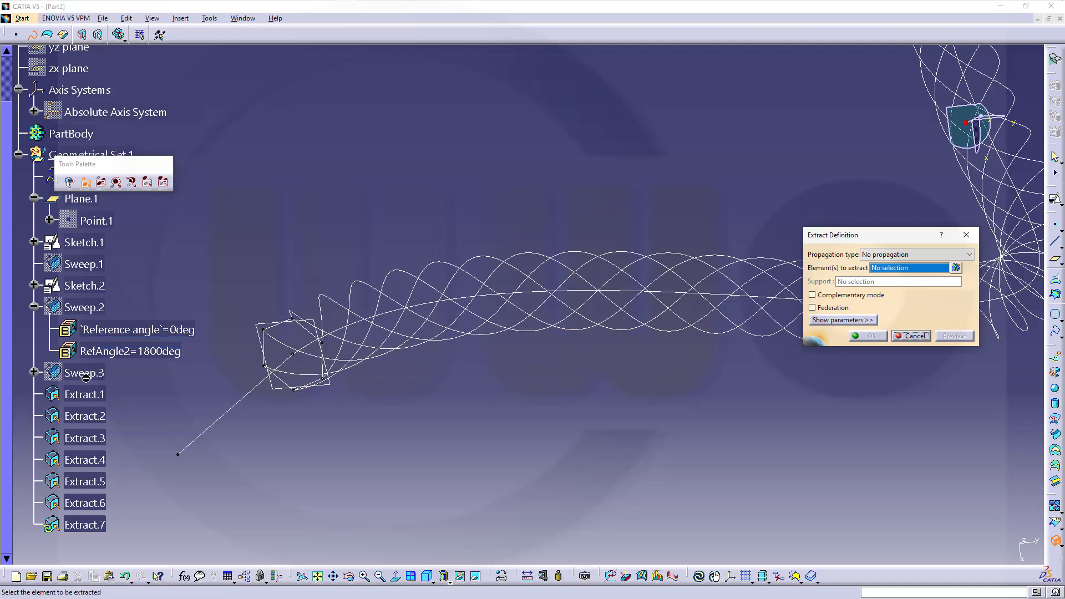
right_click(86, 377)
click(117, 413)
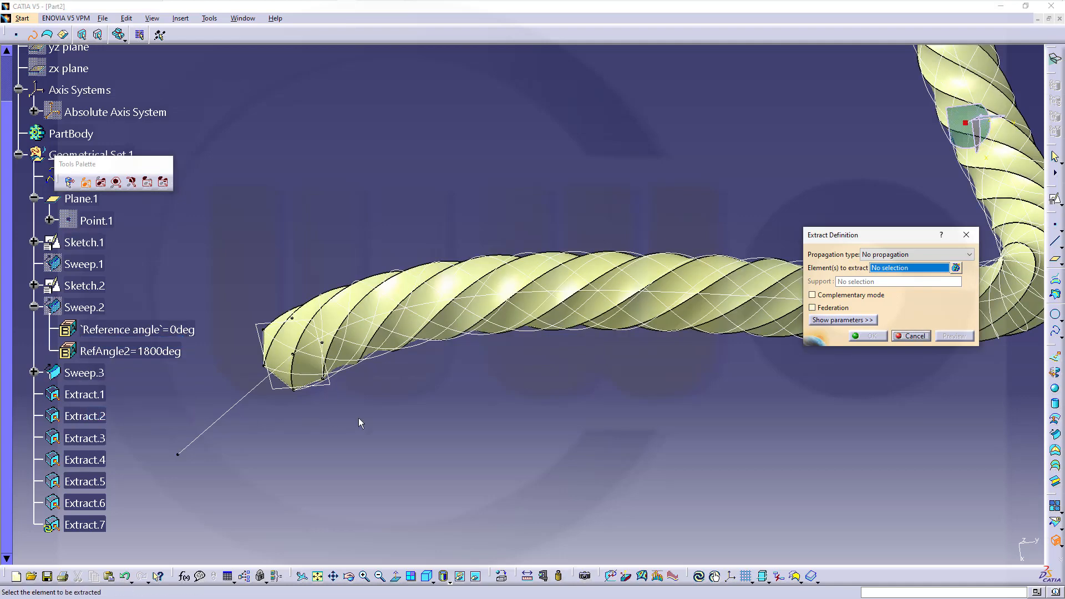
Extract the first two twisted edges of Sweep.3 with no propagation.
click(277, 351)
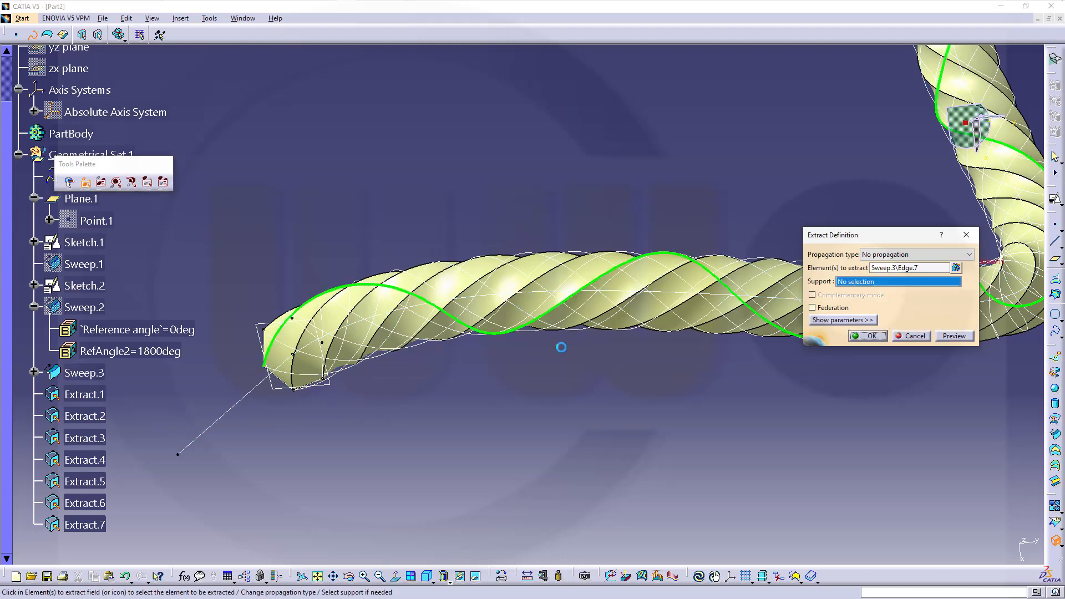
click(867, 336)
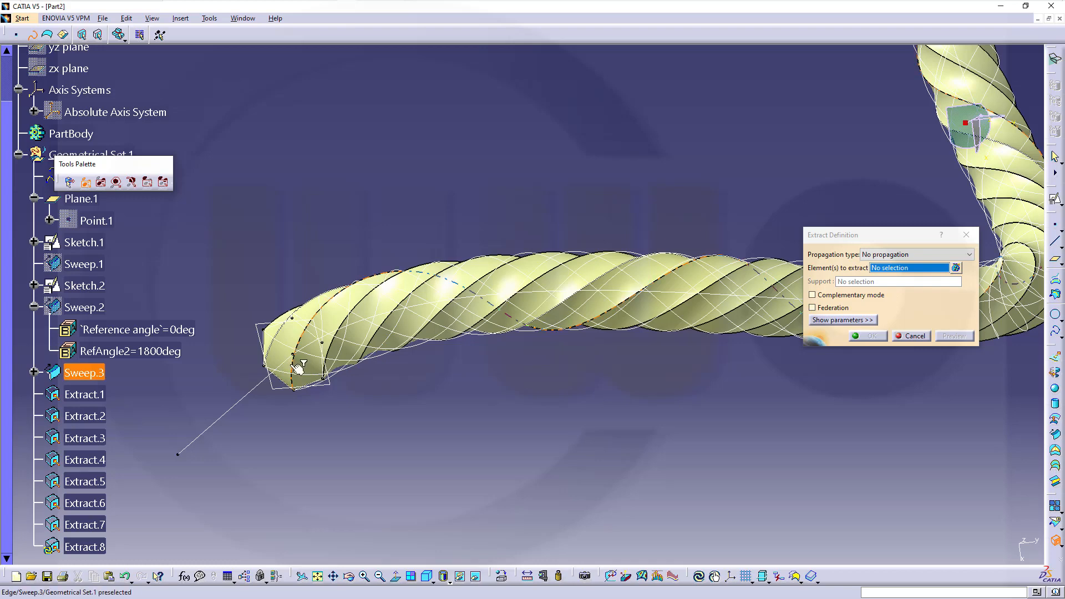
click(281, 377)
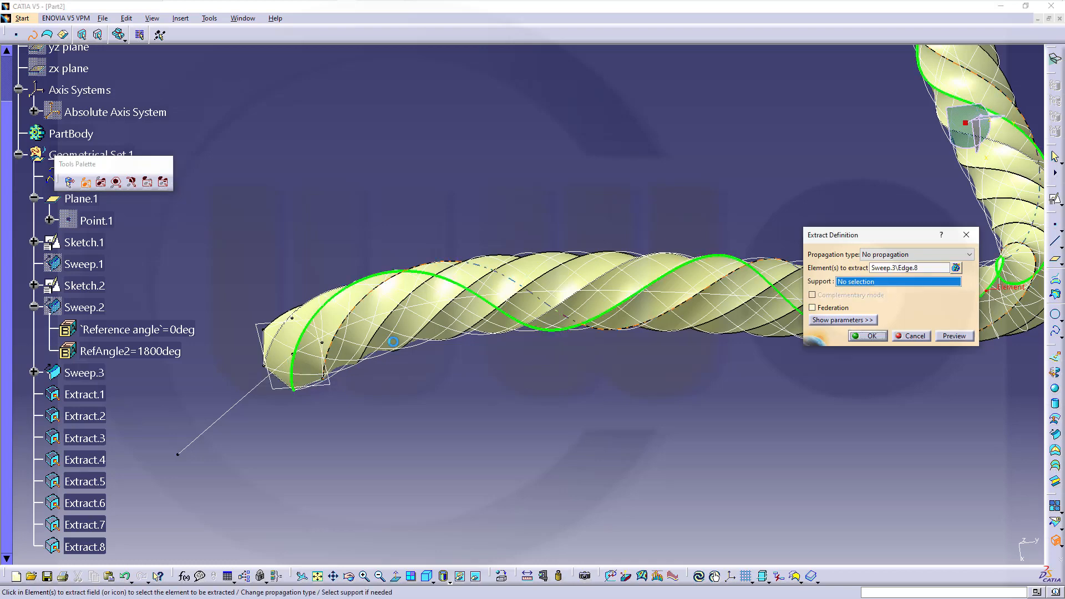
click(874, 339)
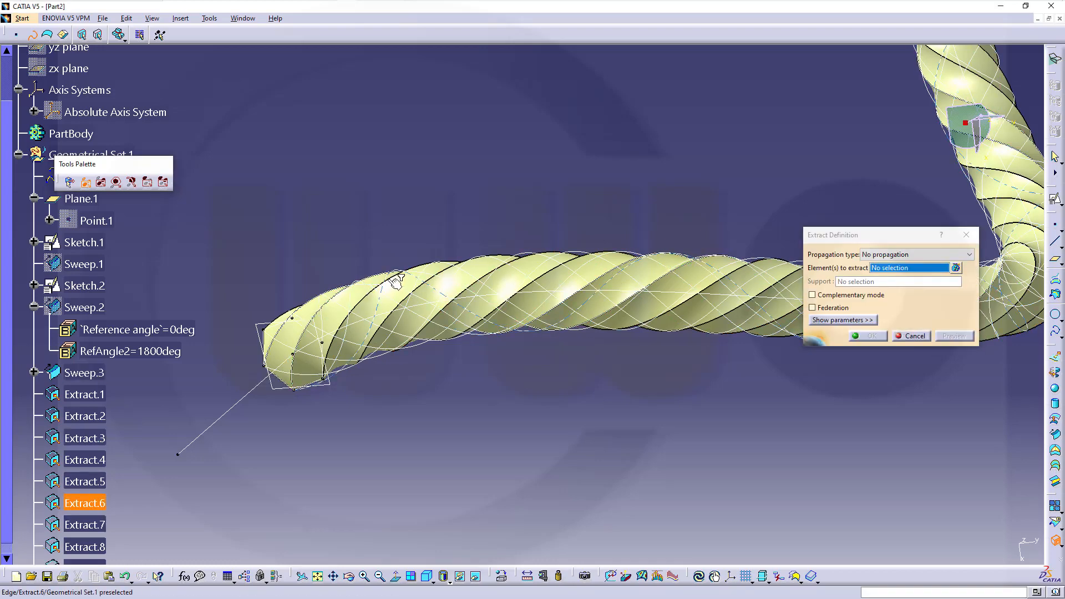
Extract the edge of 3D Curve.1 with no propagation and end the extraction command.
click(340, 332)
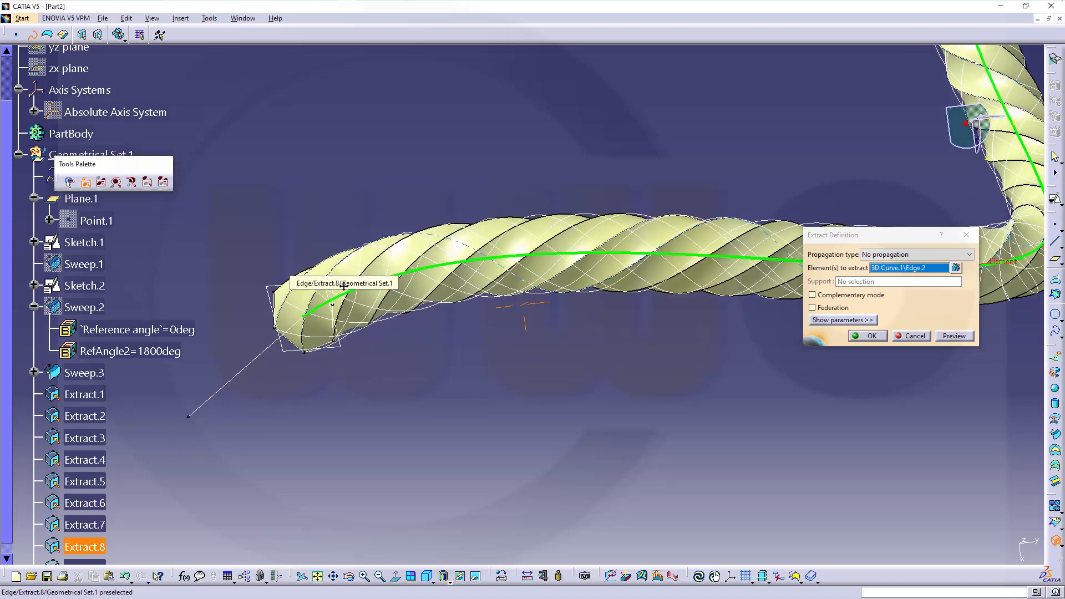
scroll(344, 286, up, 5)
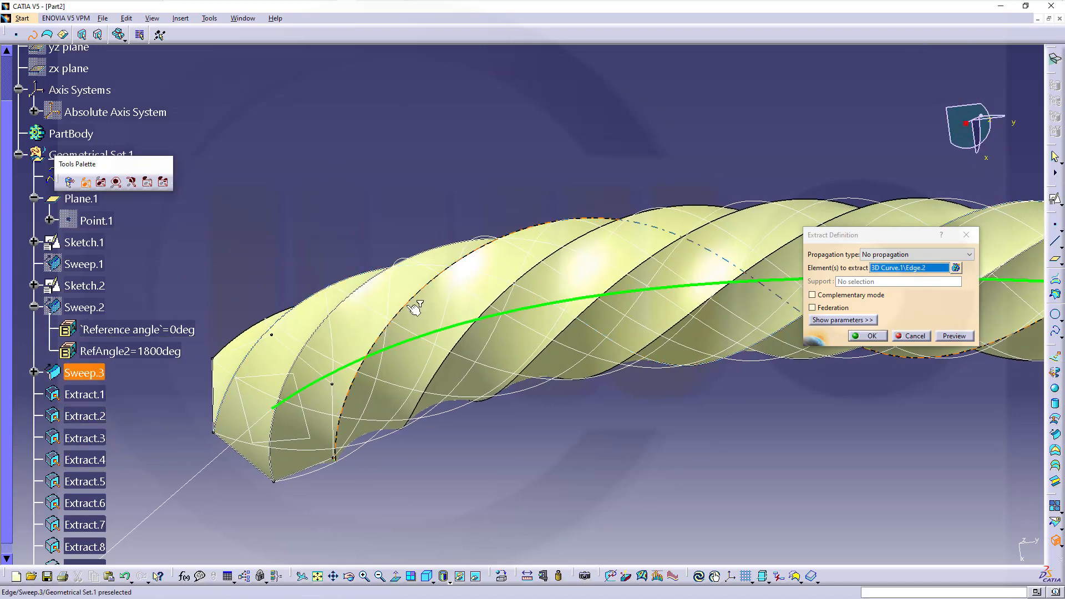
click(869, 336)
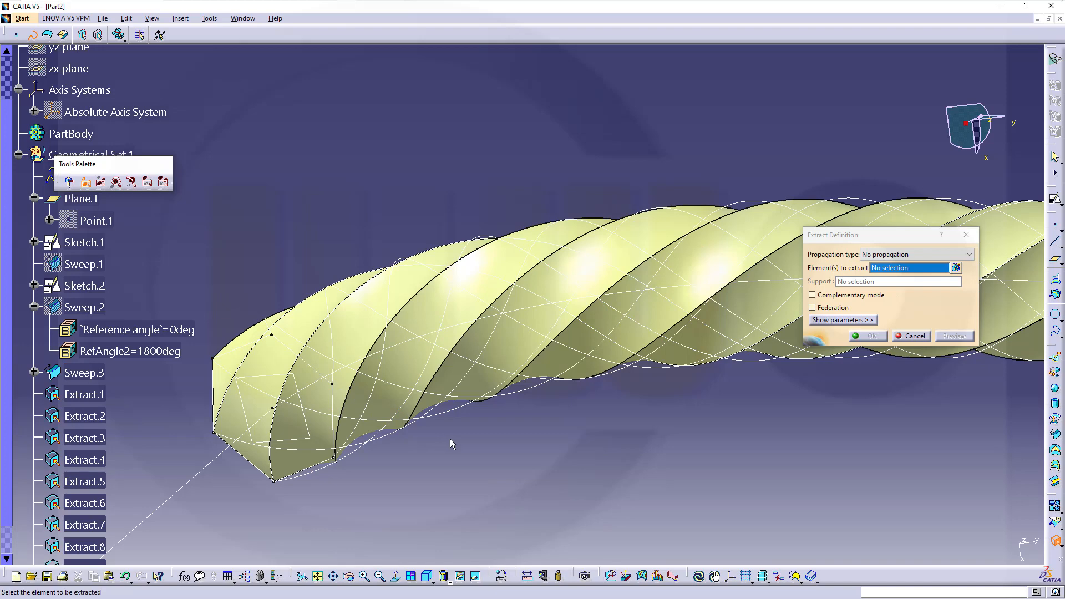
click(923, 338)
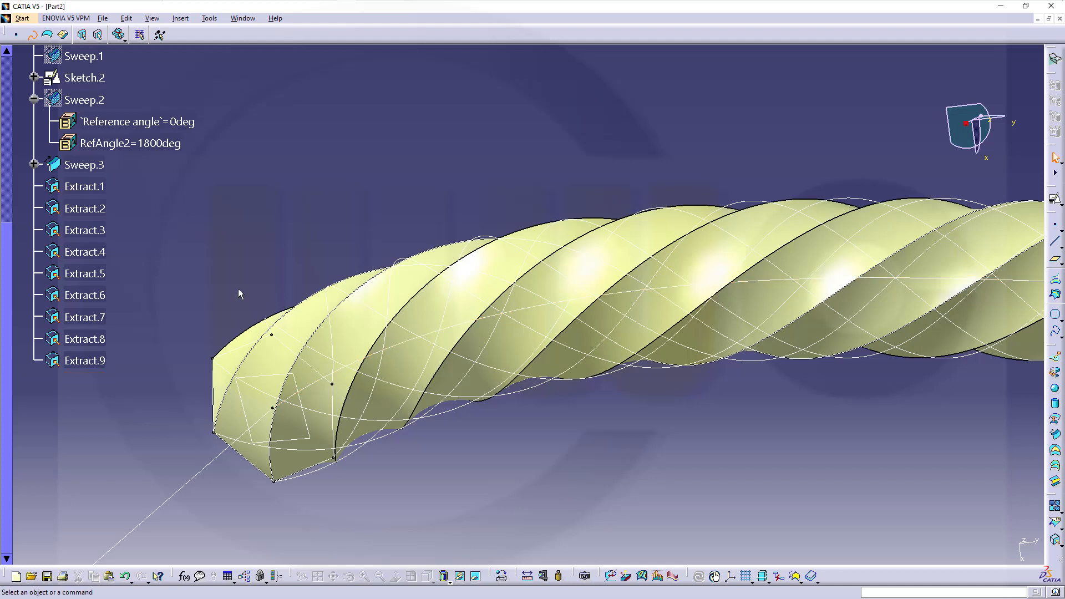
Undo the extraction of the 3D Curve.1 edge.
click(126, 577)
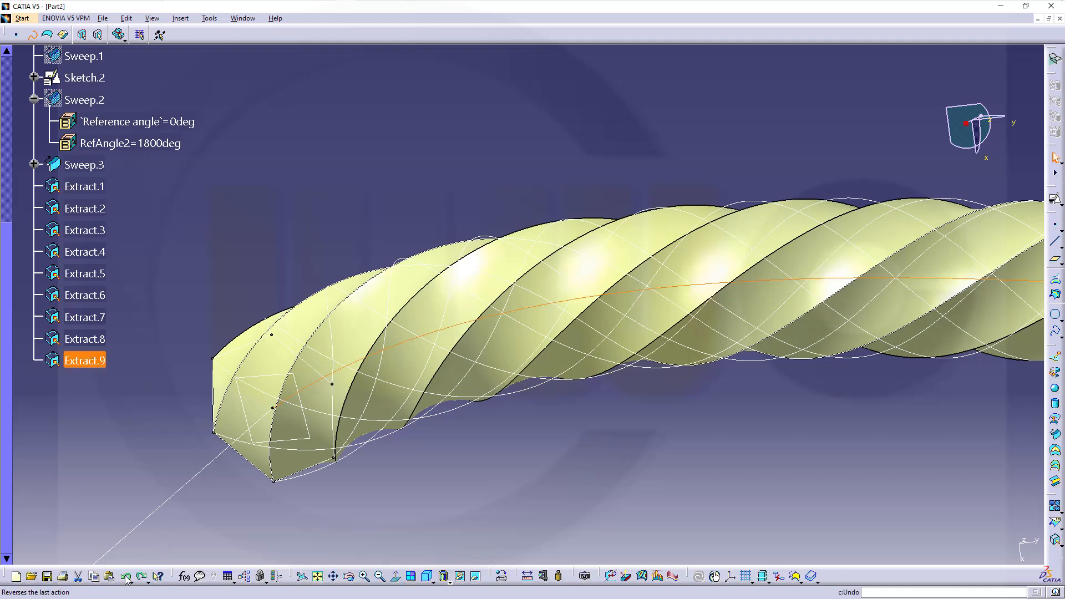
click(126, 578)
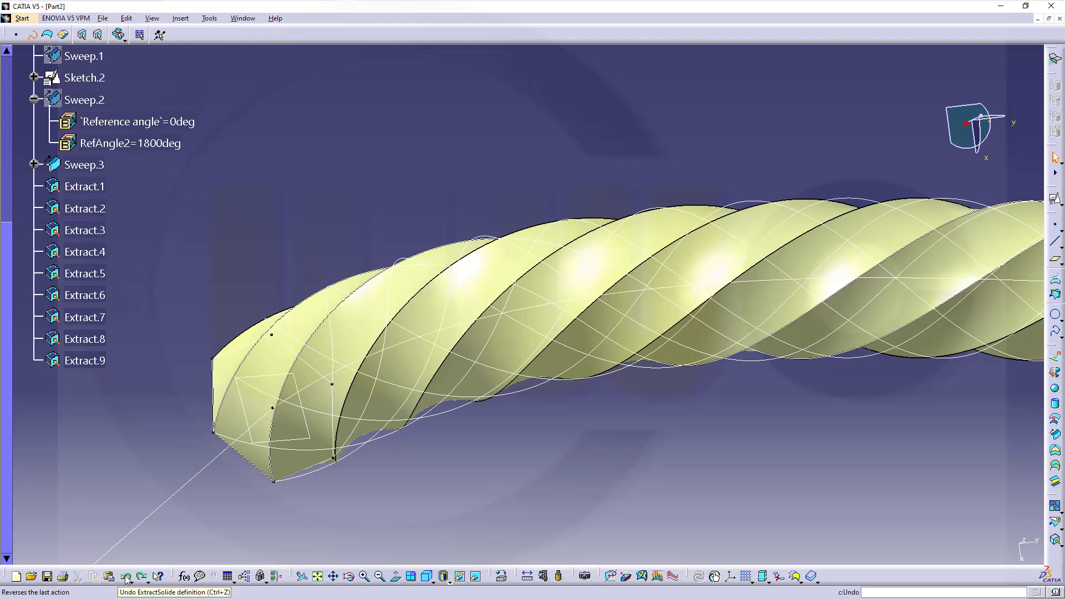
click(126, 578)
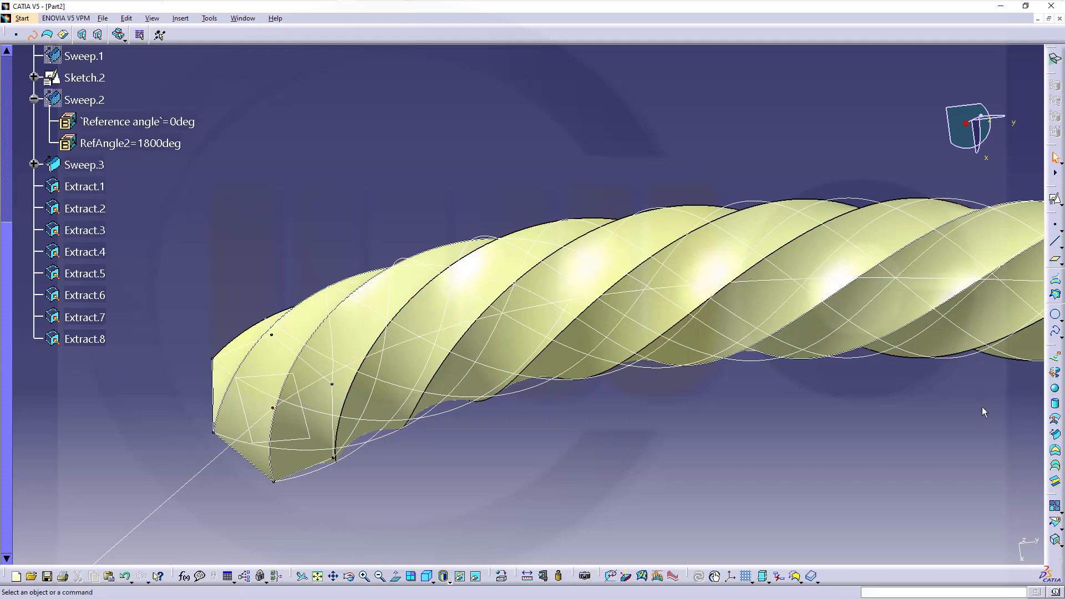
Extract the remaining four twisted edges of Sweep.3 with no propagation and end the extraction command.
click(1055, 539)
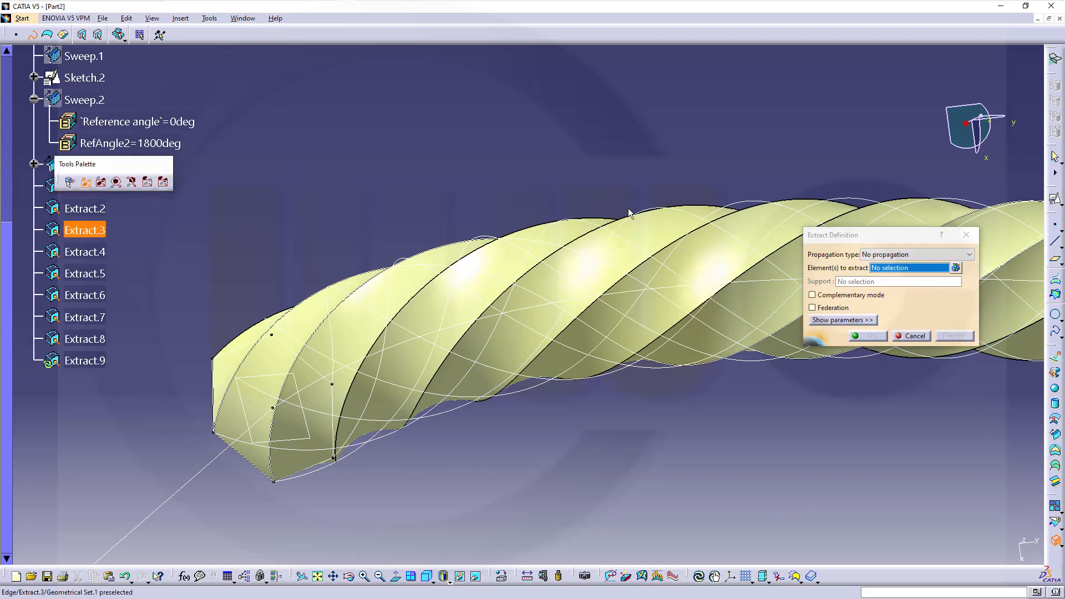
click(417, 297)
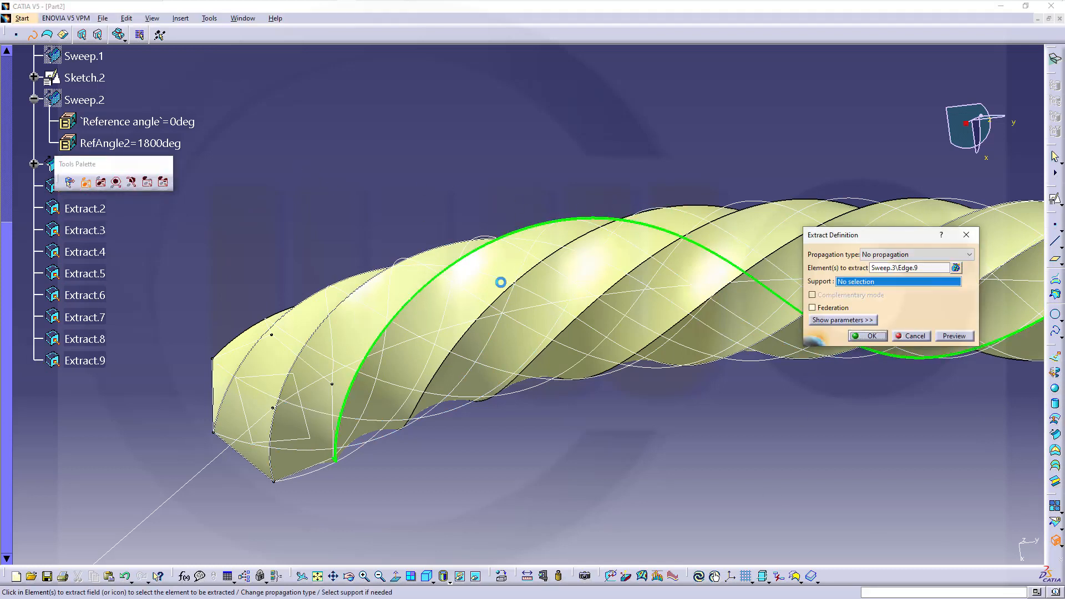
click(872, 340)
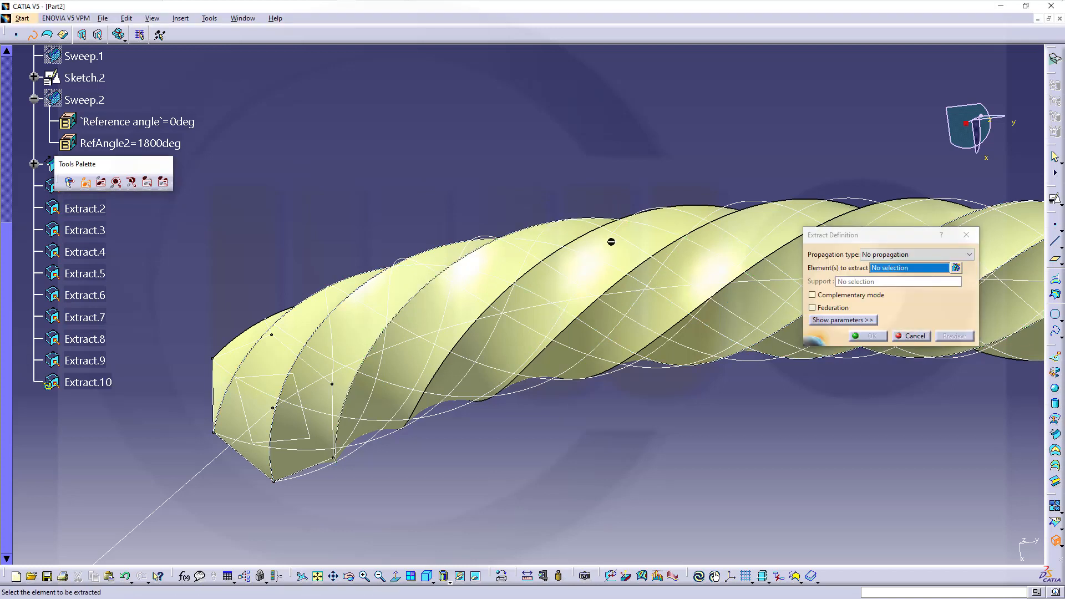
click(578, 238)
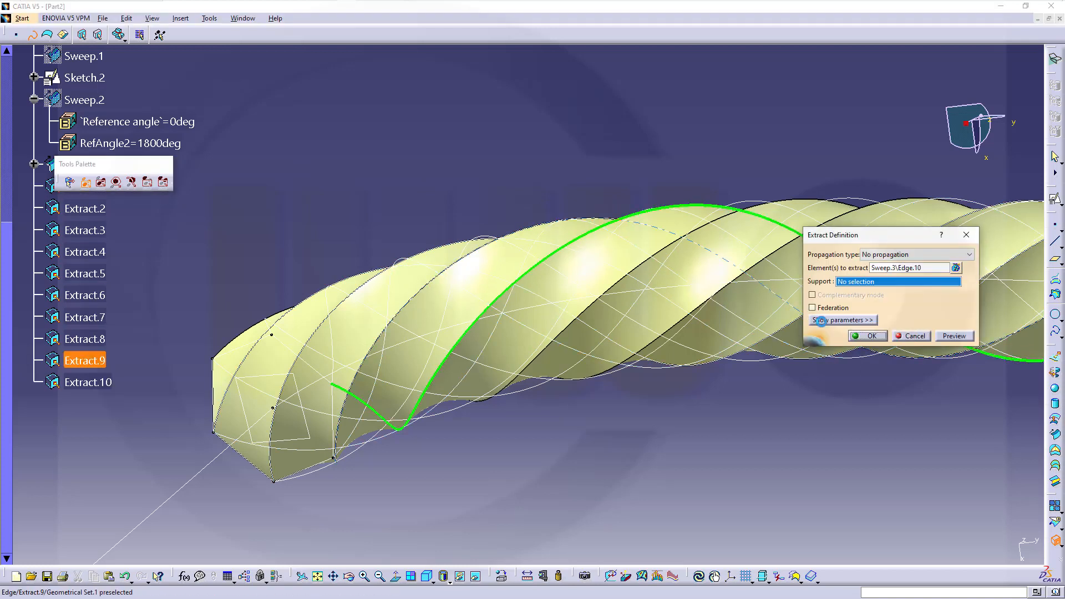
click(871, 336)
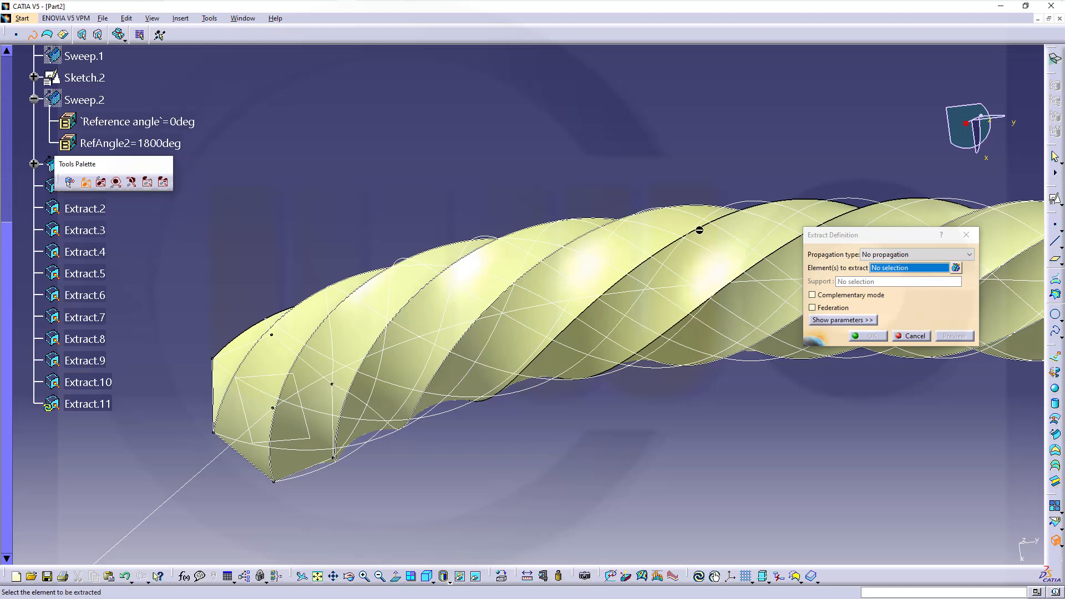
click(728, 242)
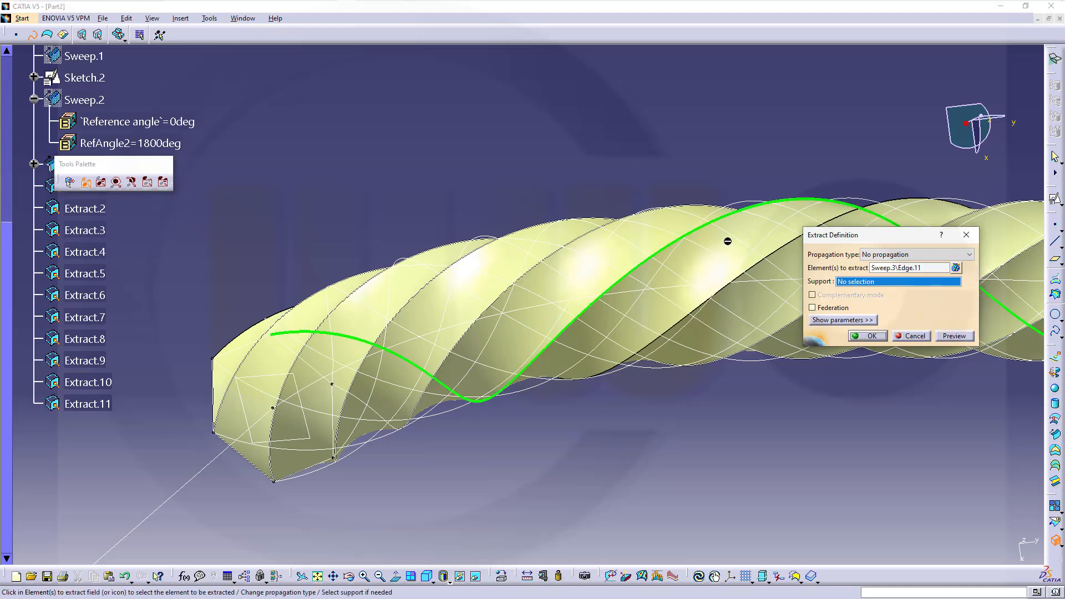
click(864, 337)
click(789, 249)
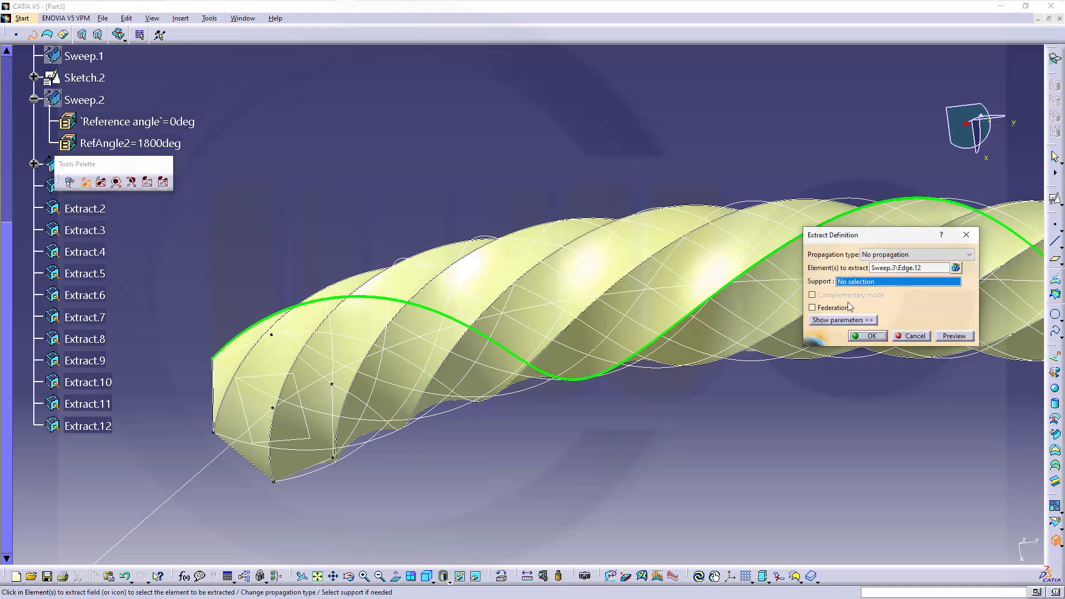
click(867, 336)
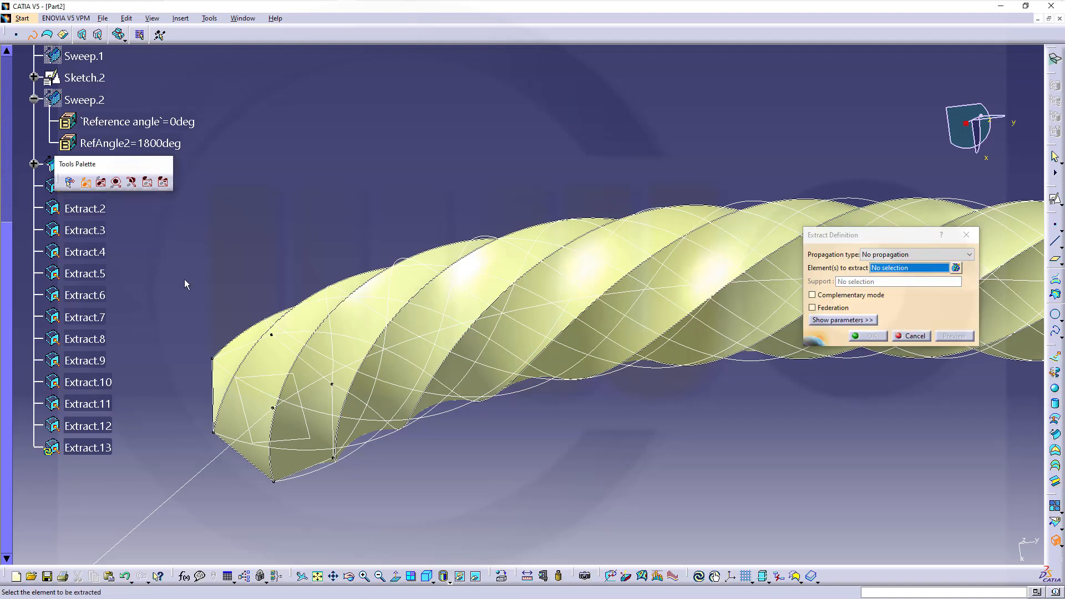
click(914, 337)
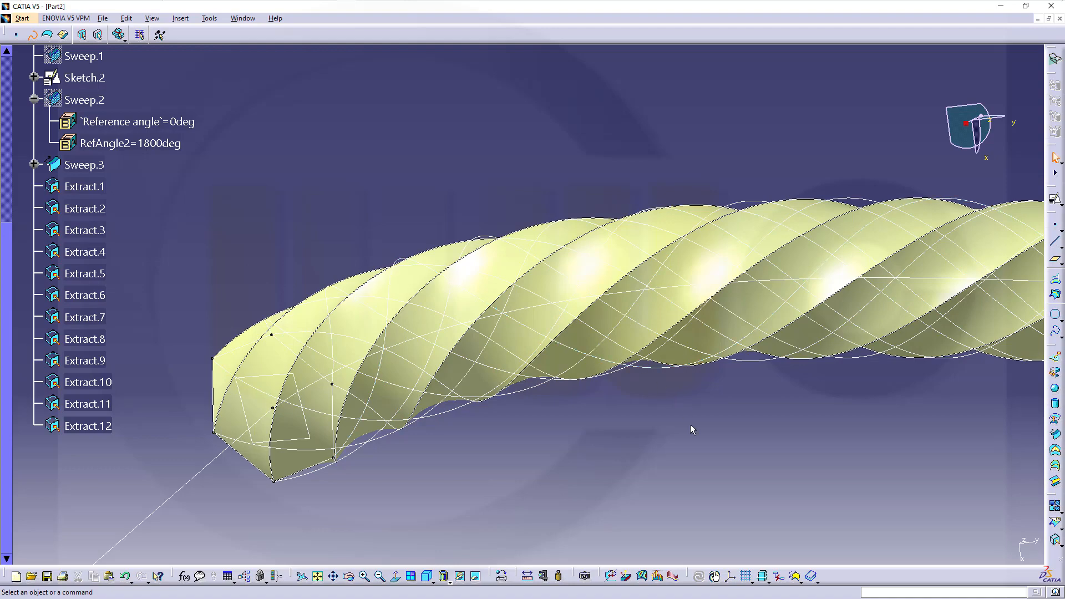
Hide the twisted surface Sweep.3 and the hexagonal profile Sketch.2, keeping the extracted curves shown.
middle_drag(691, 426, 648, 449)
mouse_move(437, 415)
middle_down()
mouse_move(381, 431)
mouse_move(421, 428)
mouse_move(493, 393)
mouse_move(407, 426)
mouse_move(420, 423)
middle_up()
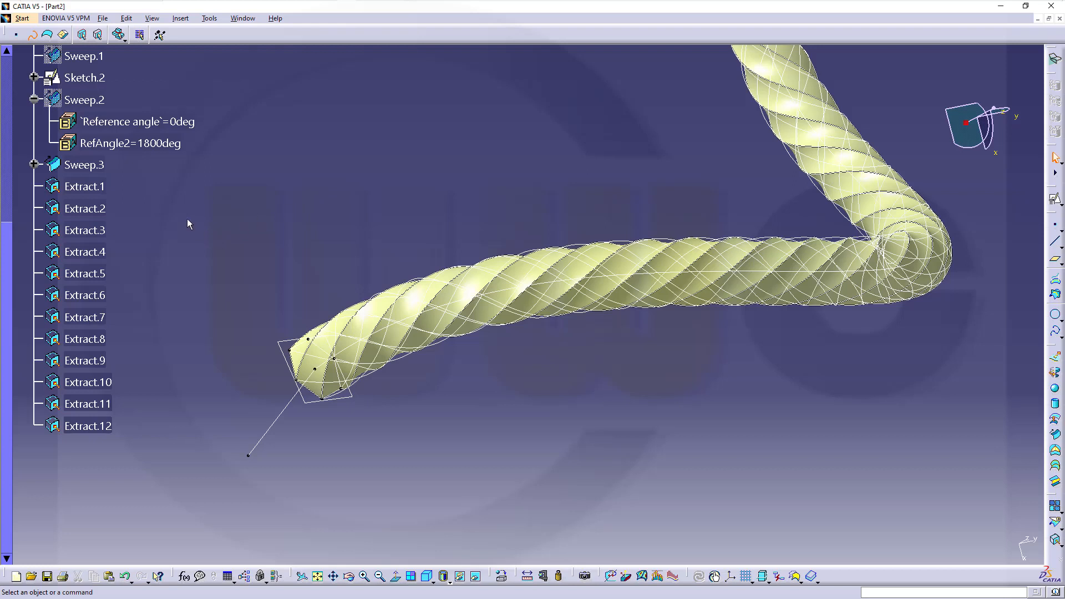
right_click(80, 167)
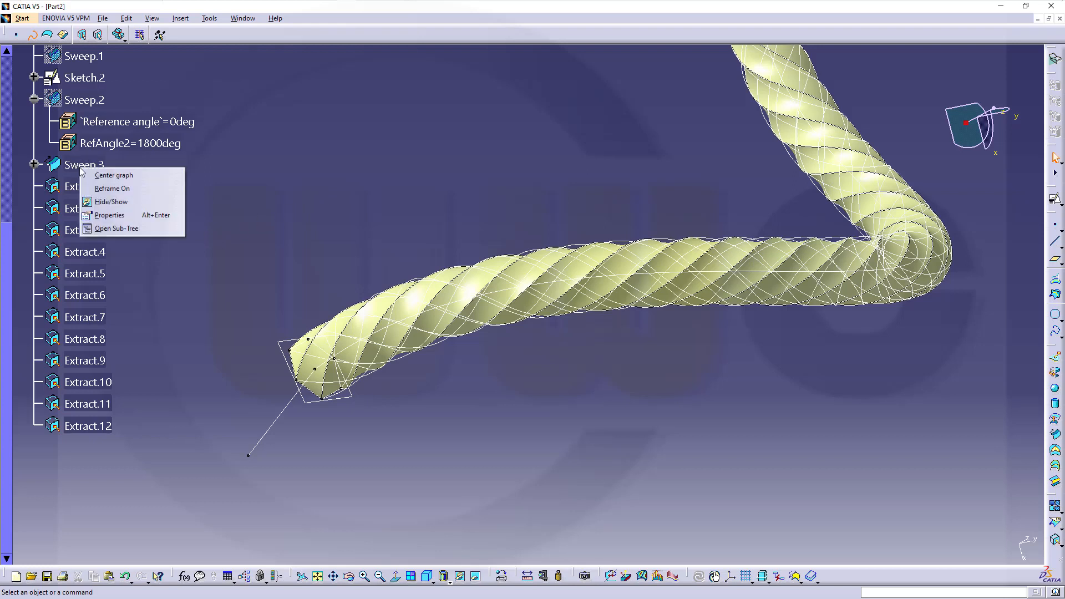
click(111, 202)
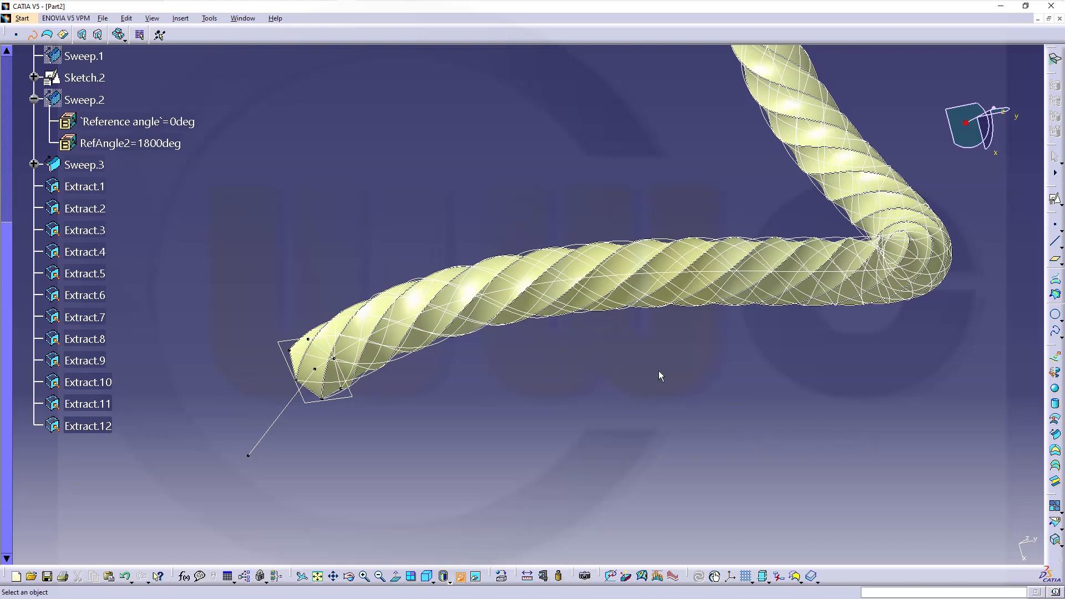
right_click(87, 165)
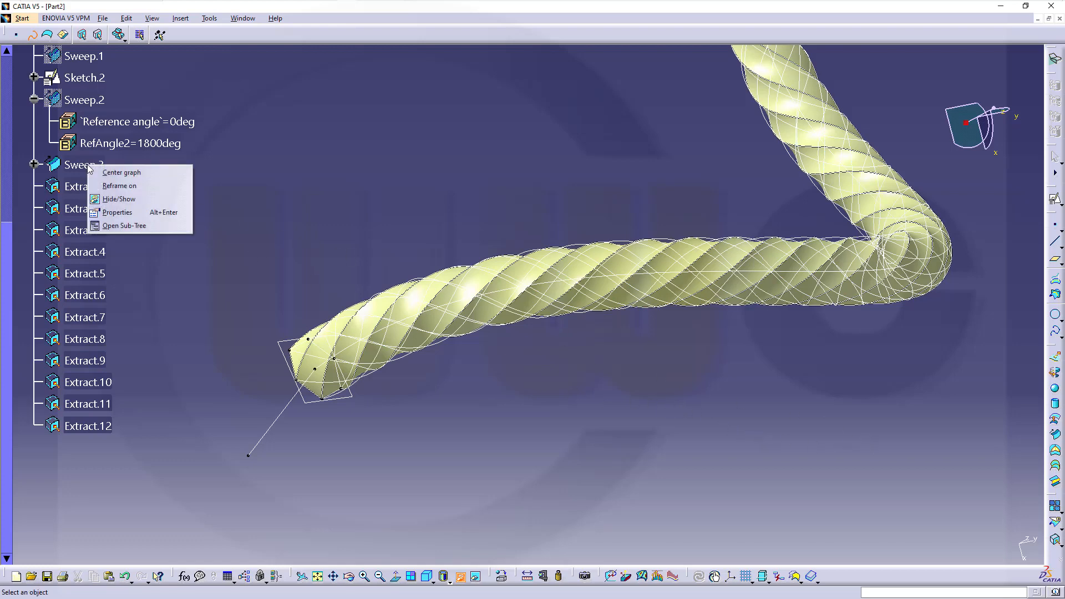
click(116, 201)
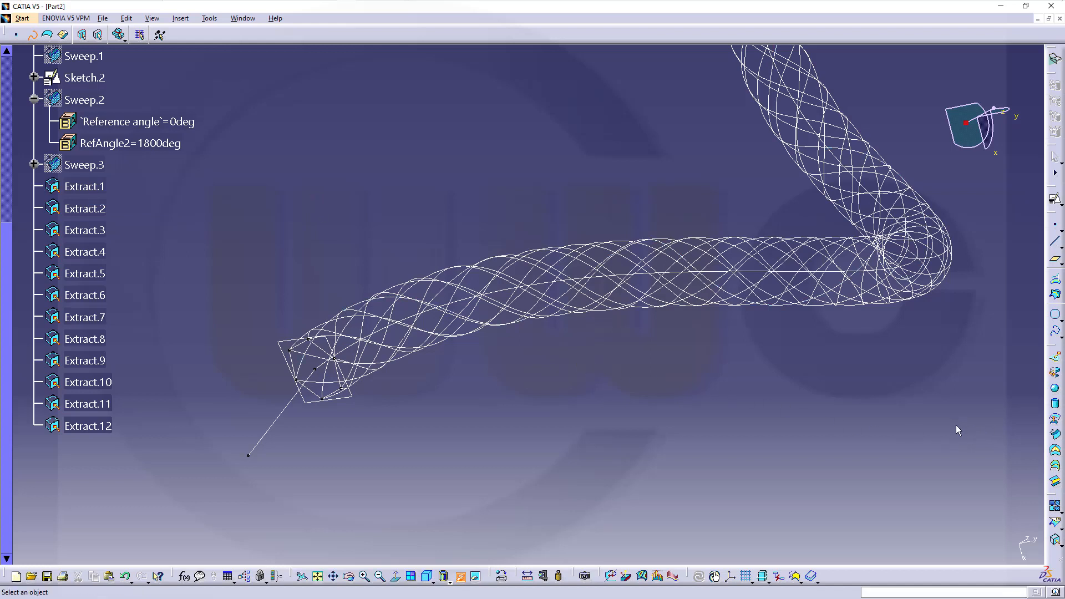
click(83, 77)
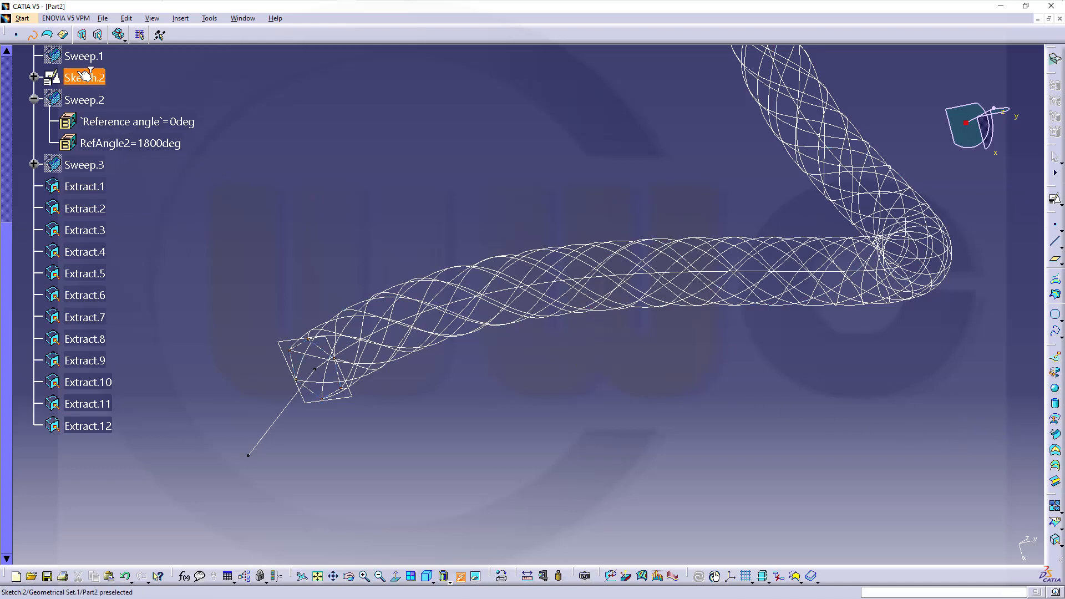
right_click(79, 74)
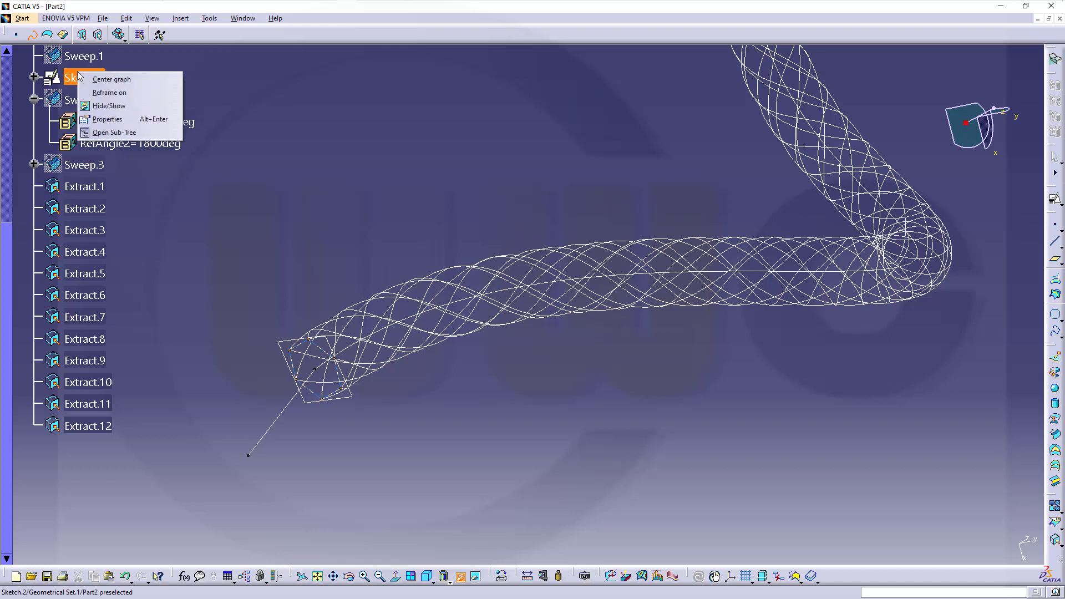
click(108, 105)
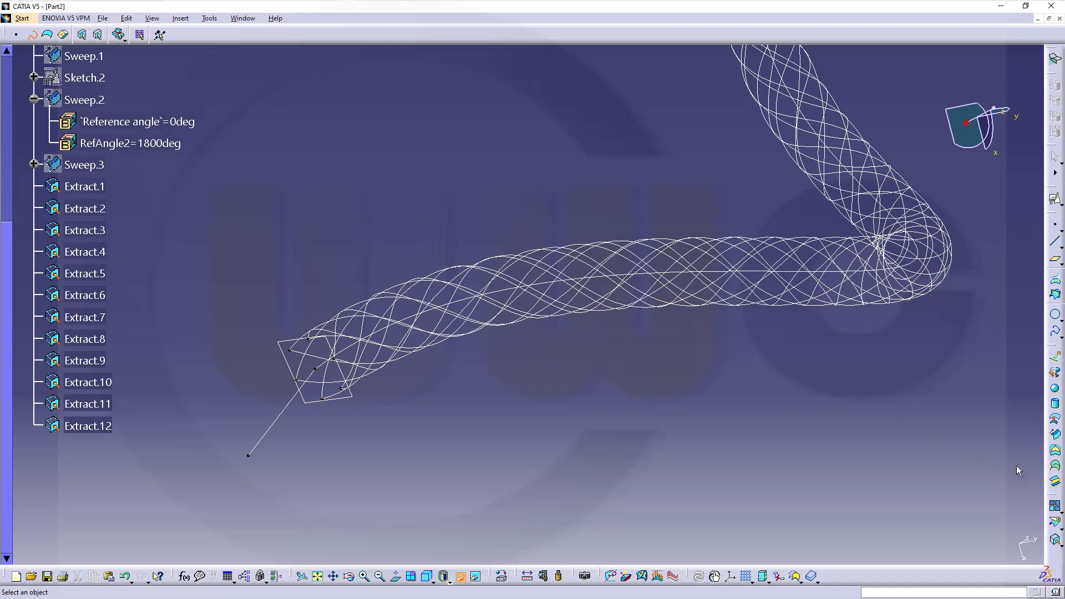
Create a circular swept surface of the center and radius subtype along Extract.1 with a radius of 0,5 mm.
click(1055, 435)
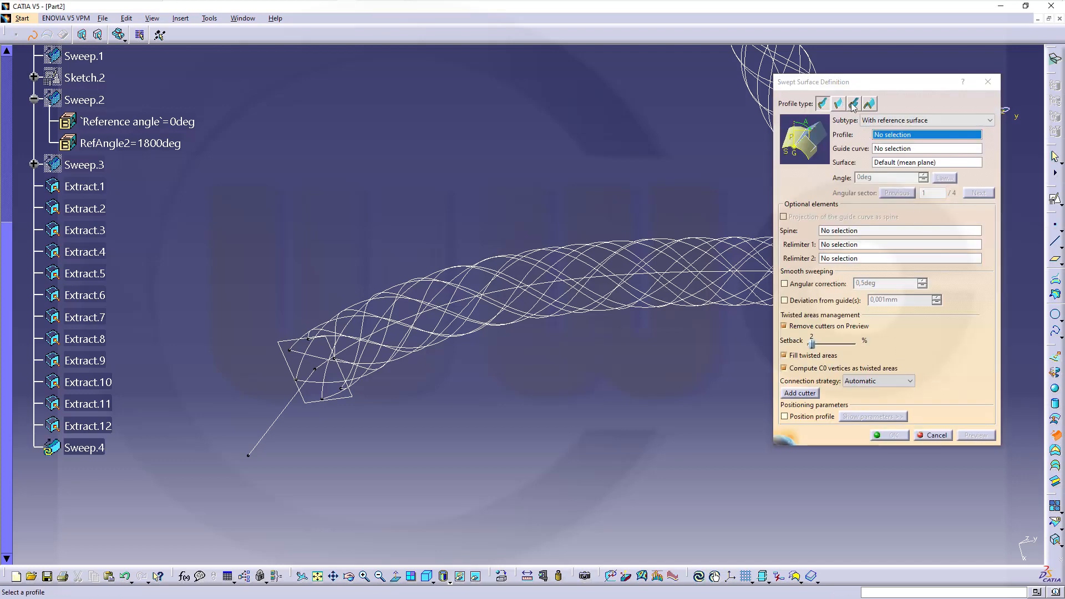
click(854, 104)
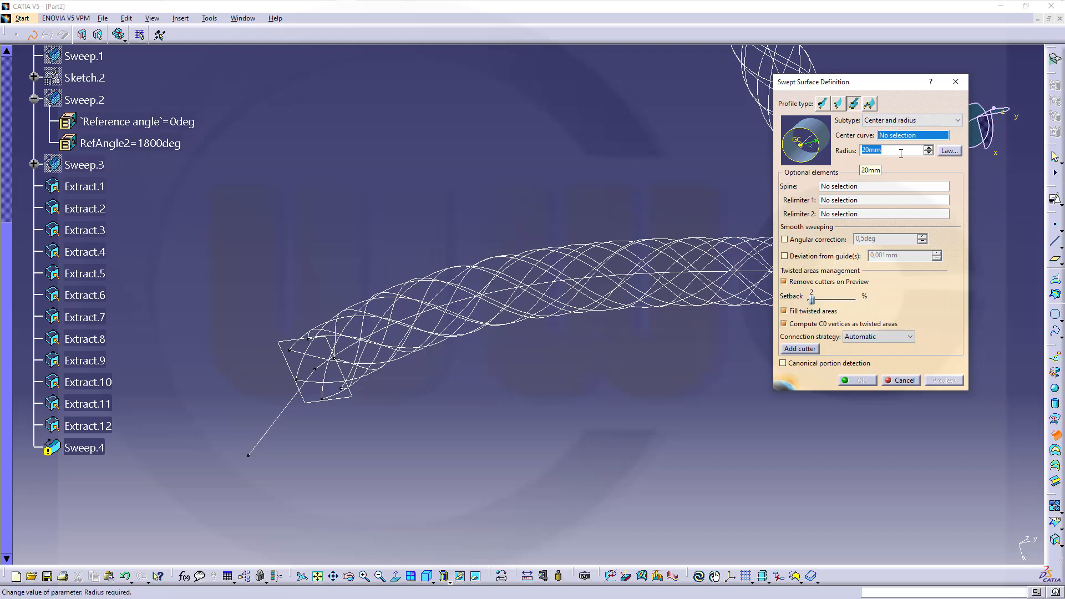
text(0,5)
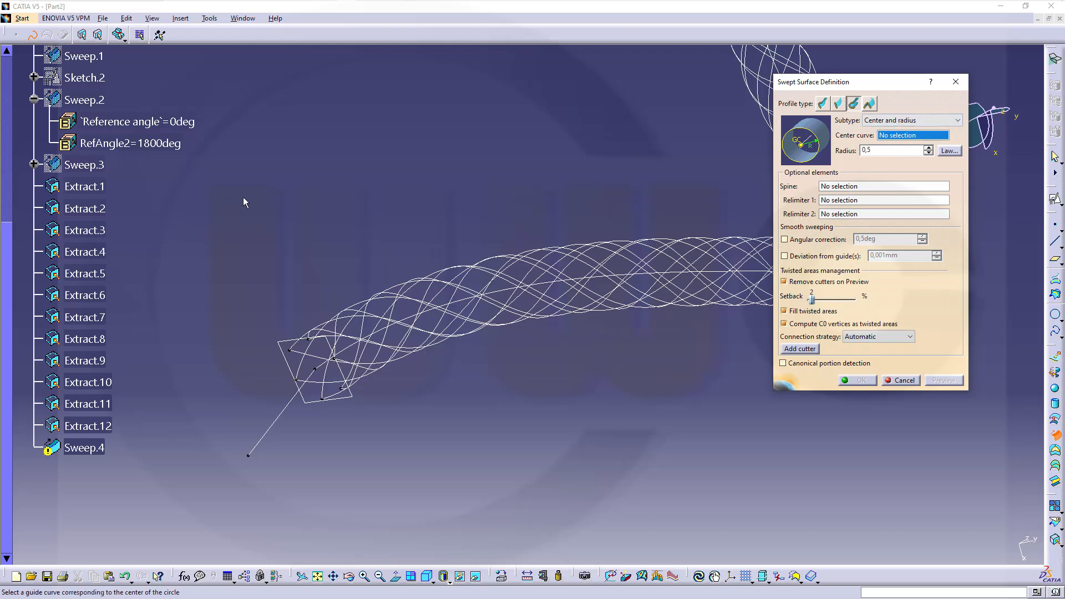
click(100, 187)
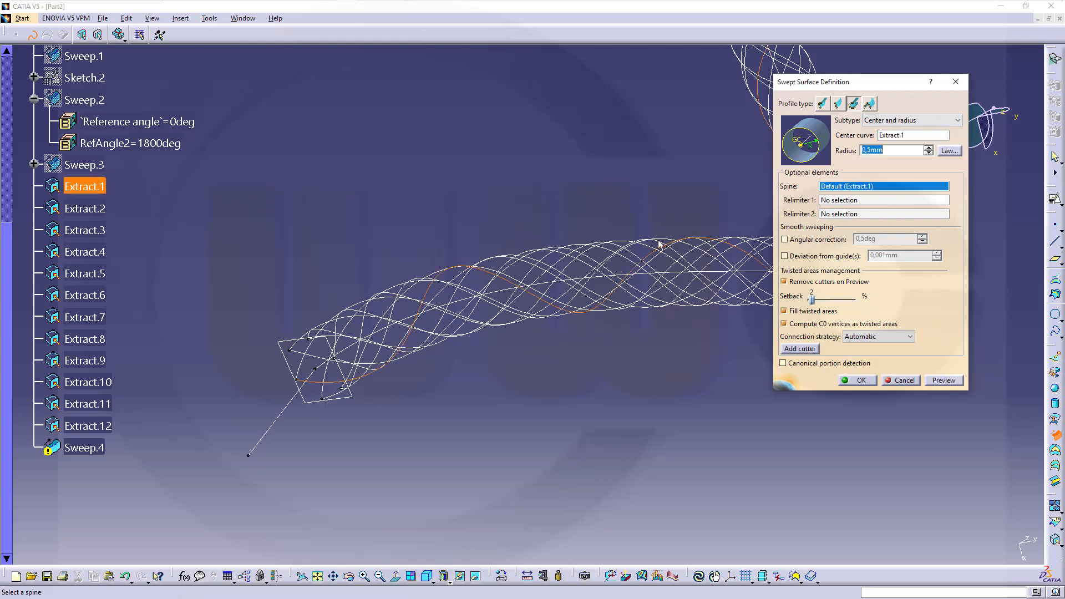
click(861, 381)
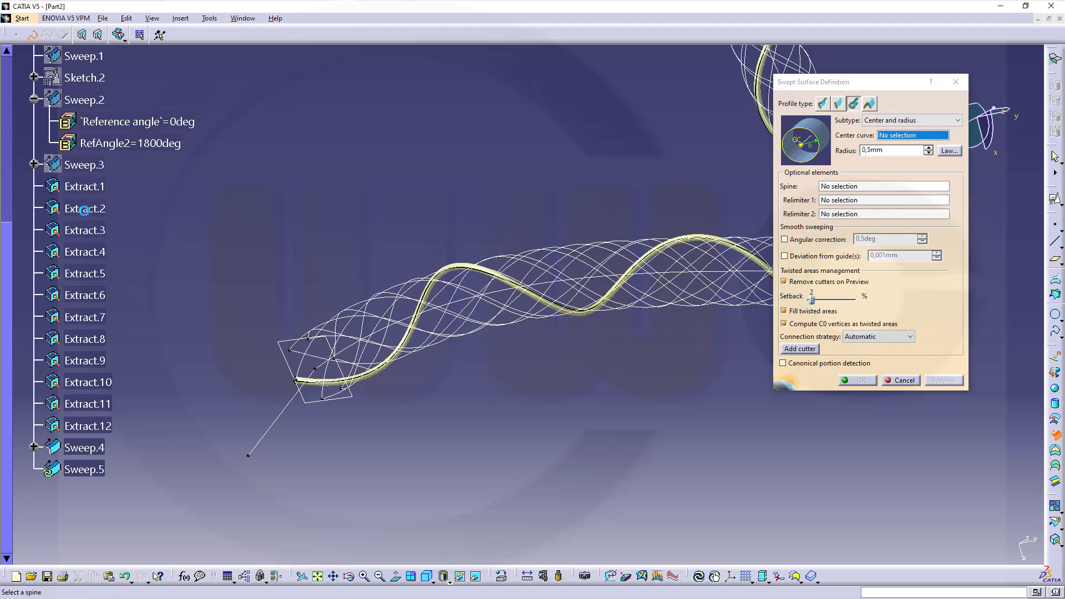
Create 0,5 mm radius circular swept surfaces using Extract.2, Extract.3, Extract.4, Extract.5 and Extract.6 as center curves.
click(84, 208)
click(861, 380)
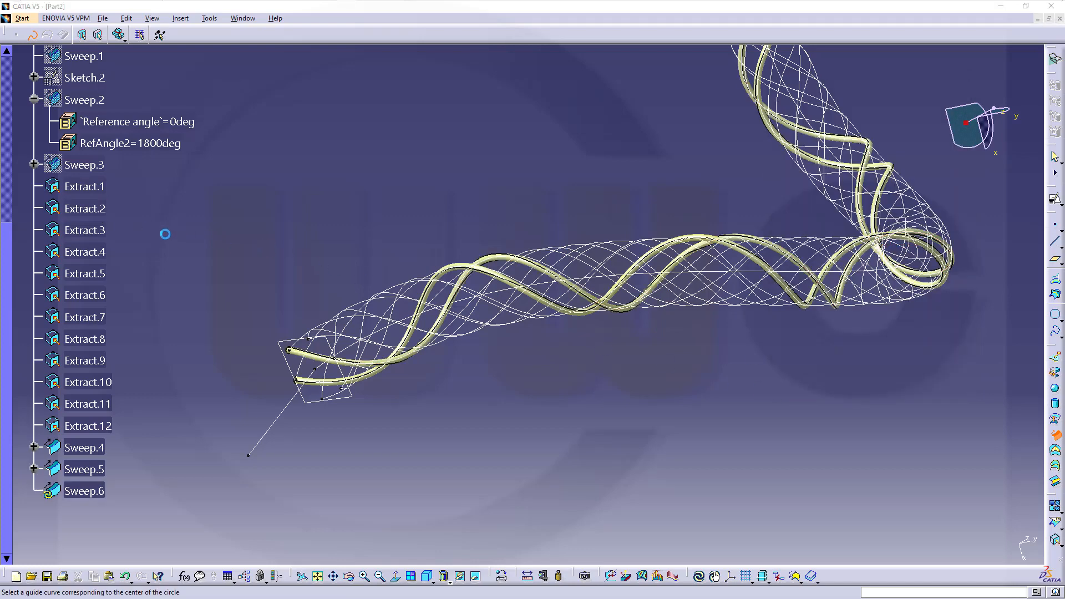
click(84, 230)
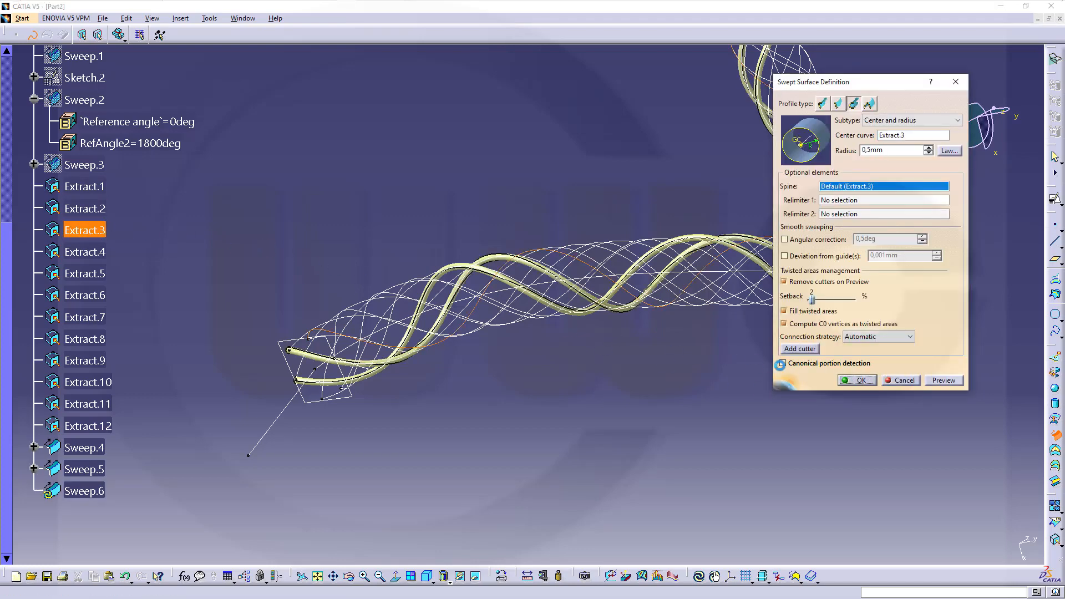
click(862, 380)
click(85, 252)
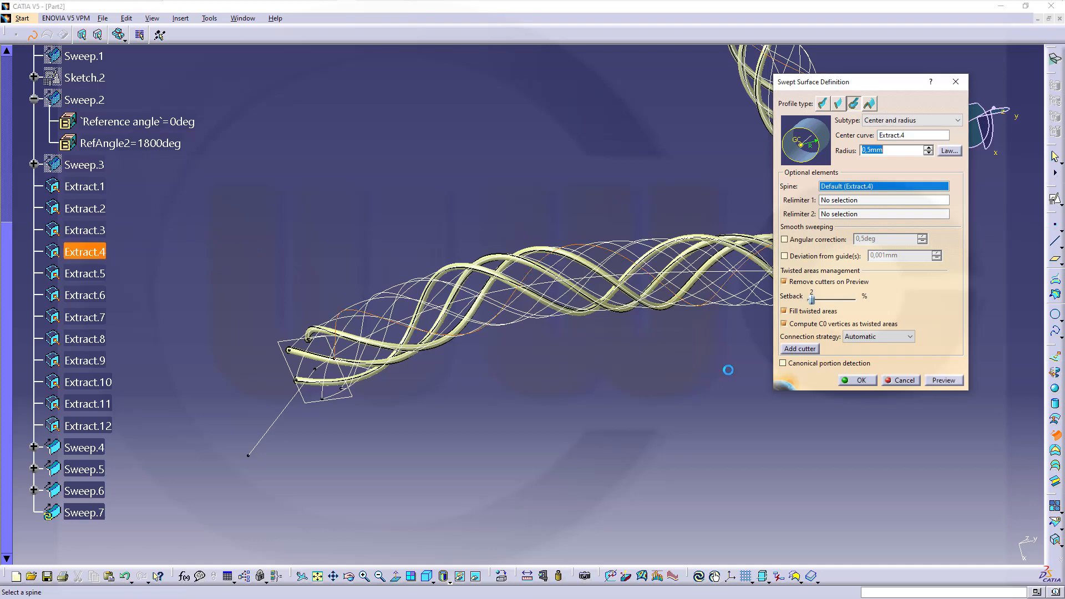
click(859, 381)
click(84, 273)
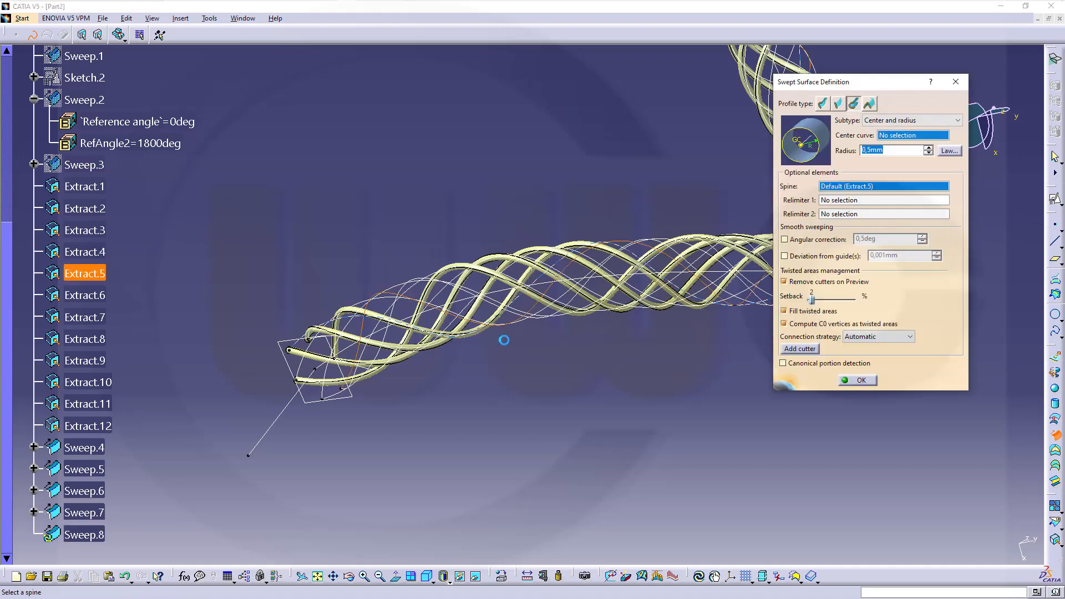
click(862, 381)
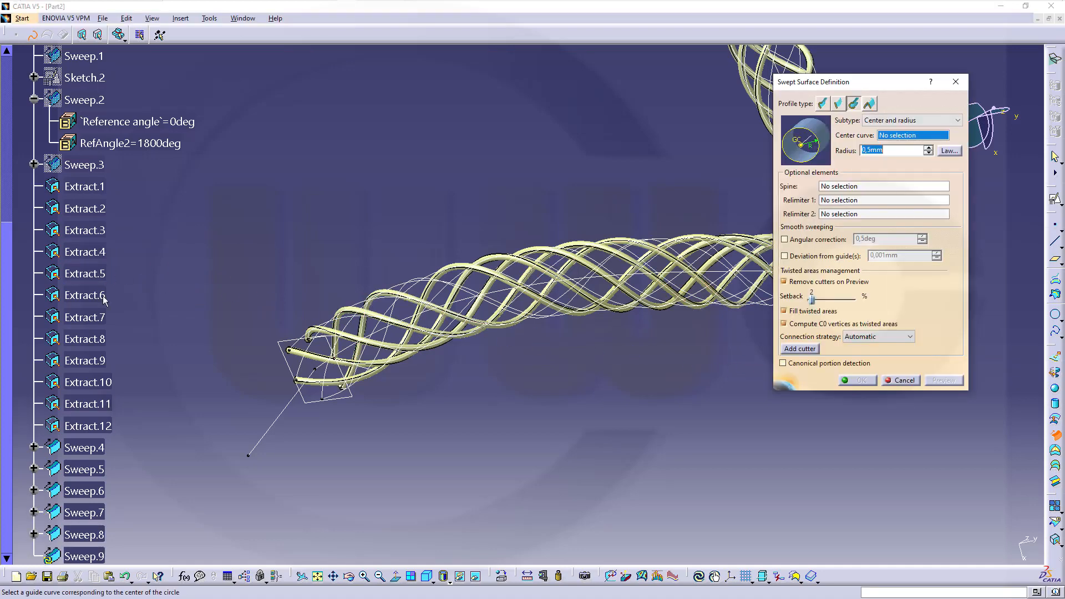
click(84, 295)
click(855, 381)
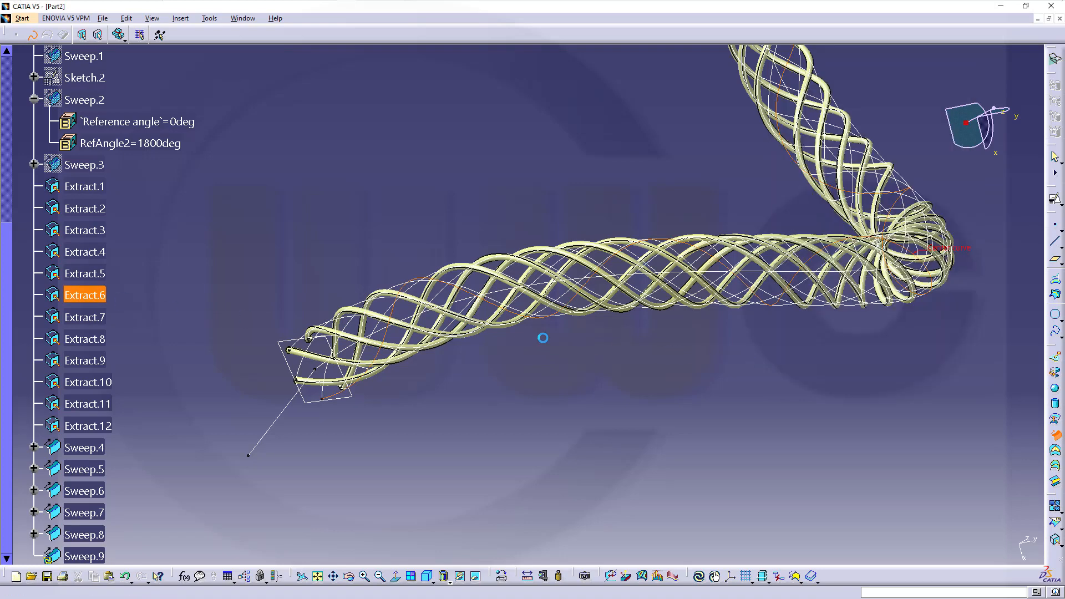
Create 0,5 mm radius circular swept surfaces using Extract.7, Extract.8, Extract.9, Extract.10 and Extract.11 as center curves.
click(92, 318)
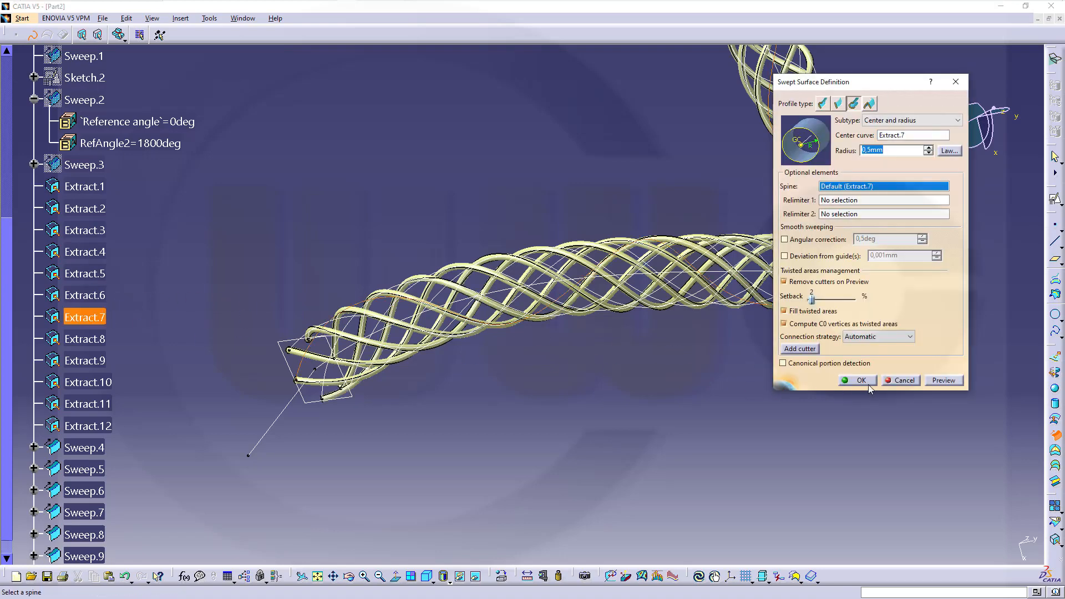
click(857, 381)
click(96, 340)
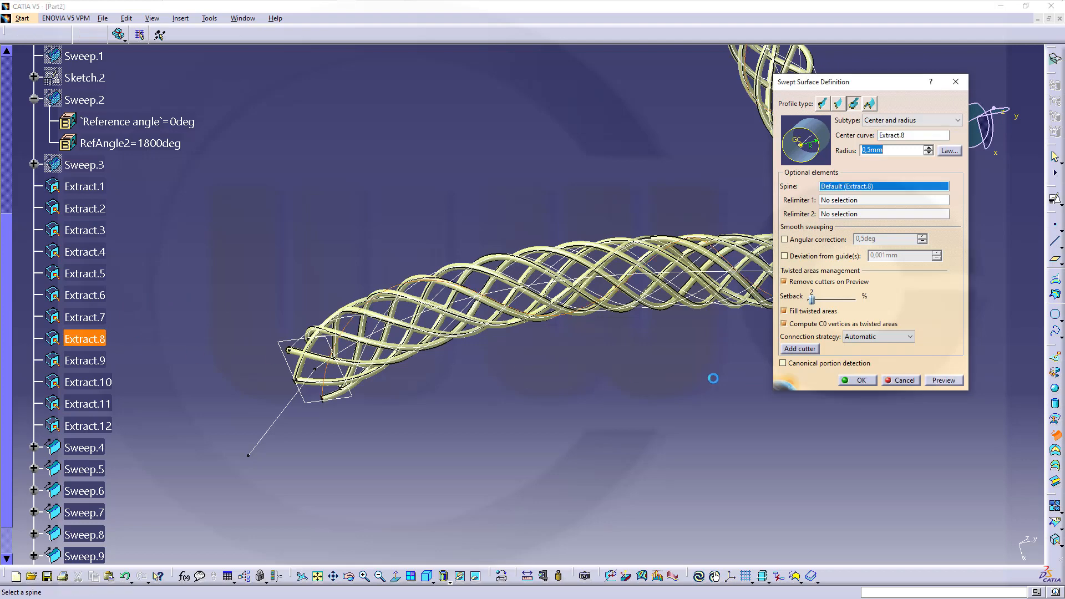
click(858, 381)
click(89, 360)
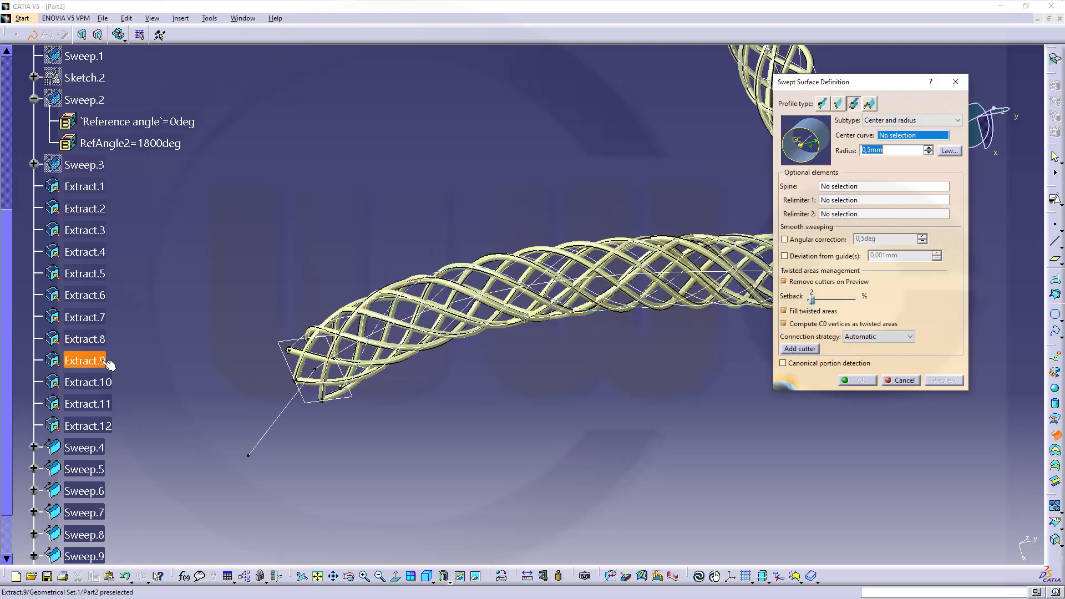
click(882, 381)
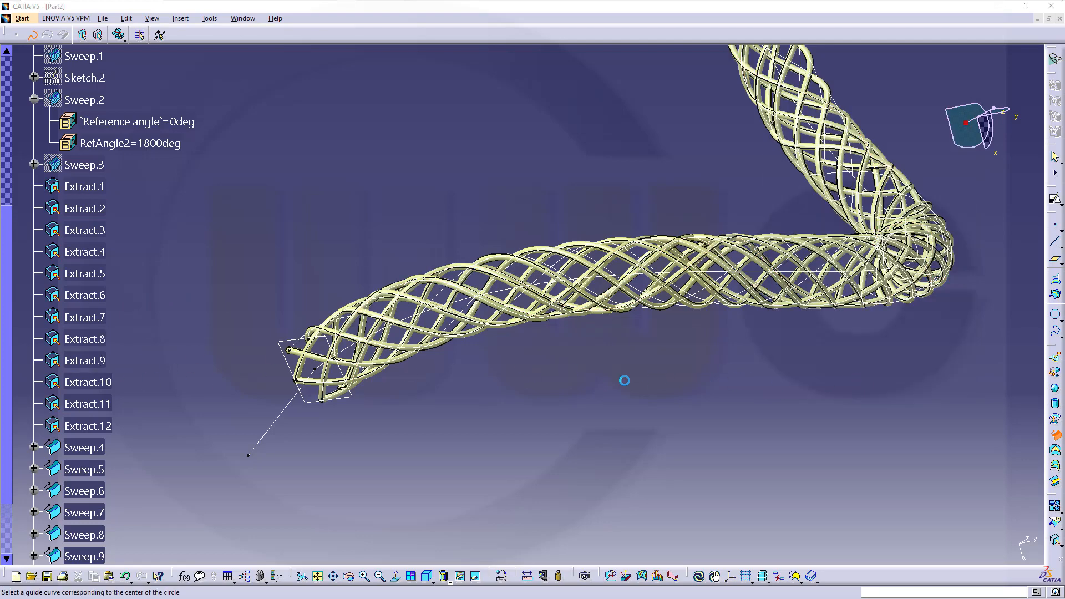
click(89, 382)
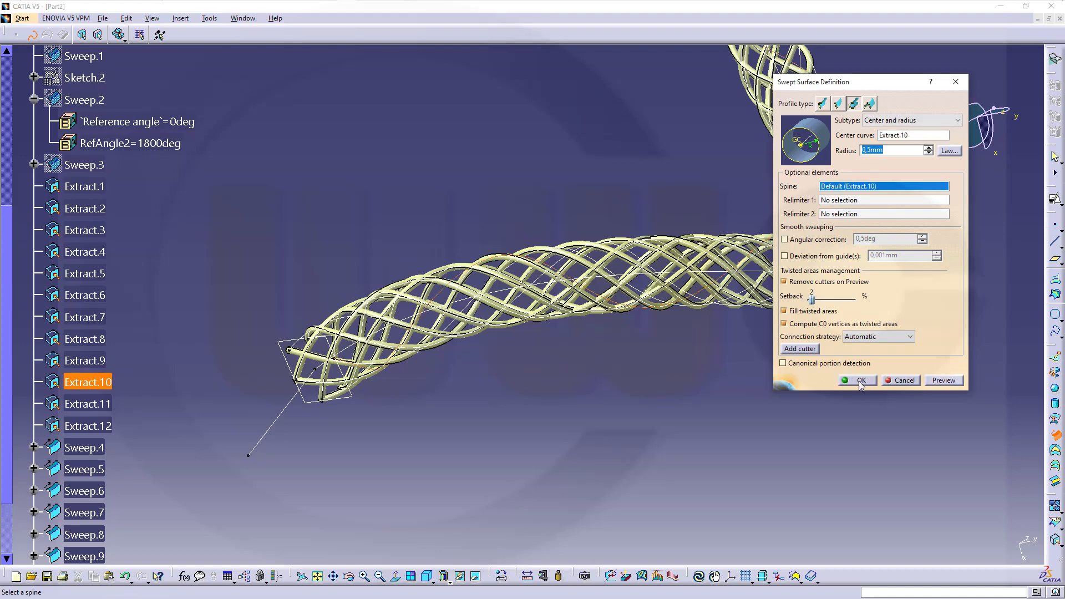
click(860, 381)
click(115, 403)
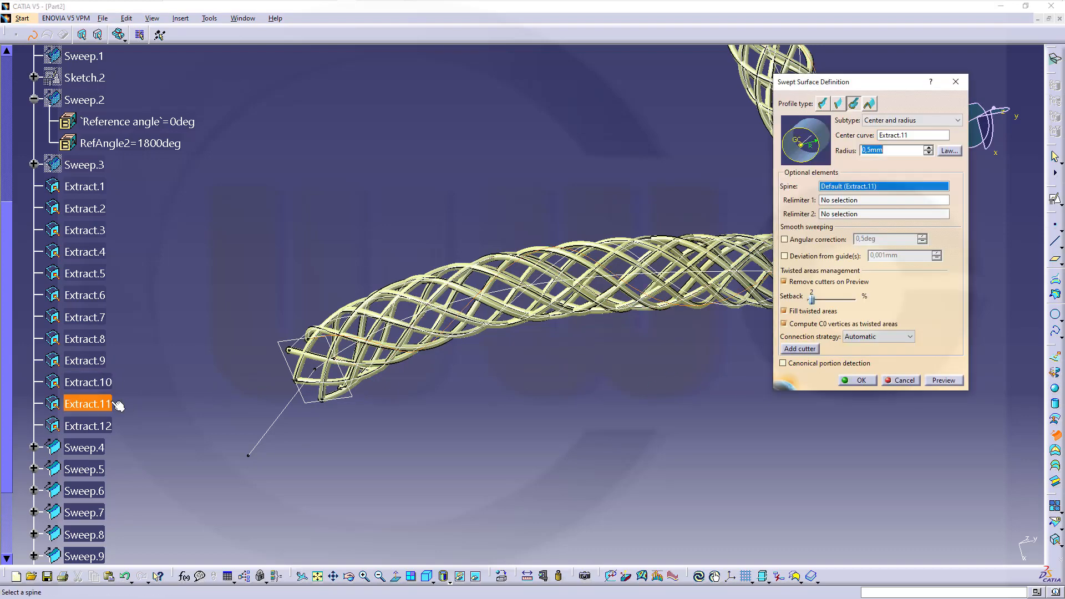
click(860, 381)
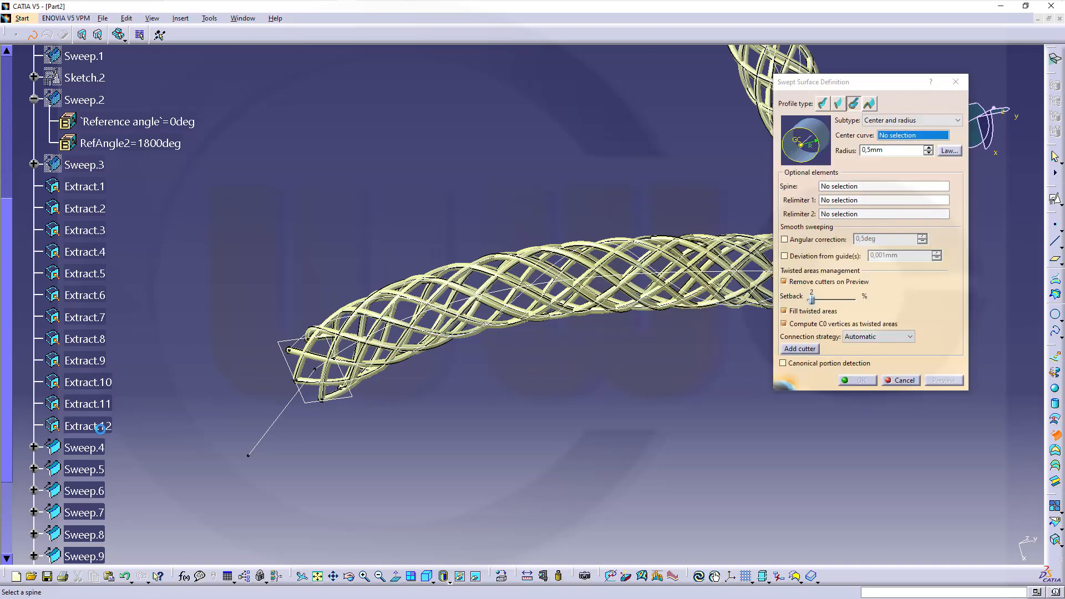
Create a 0,5 mm radius circular sweep along Extract.12 and a 5 mm radius circular sweep along 3D Curve.1.
click(100, 427)
click(860, 382)
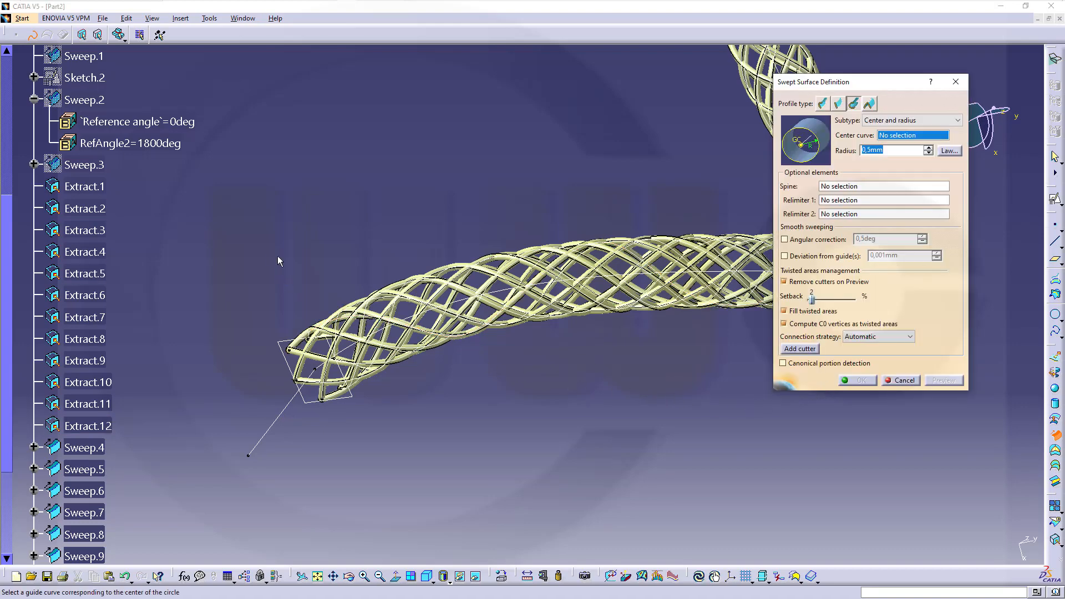
scroll(262, 227, up, 3)
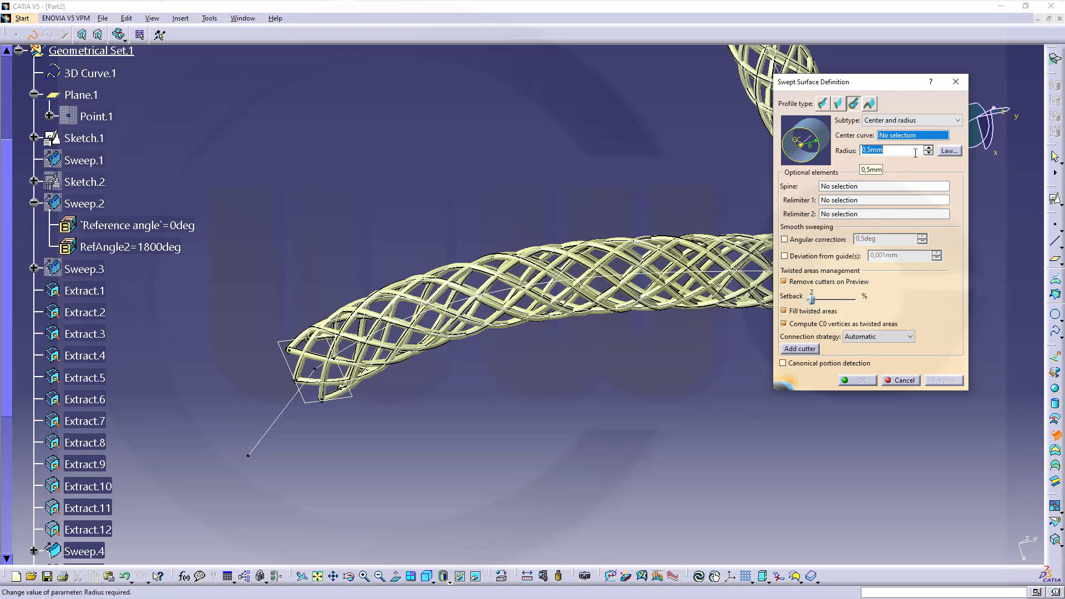
text(5)
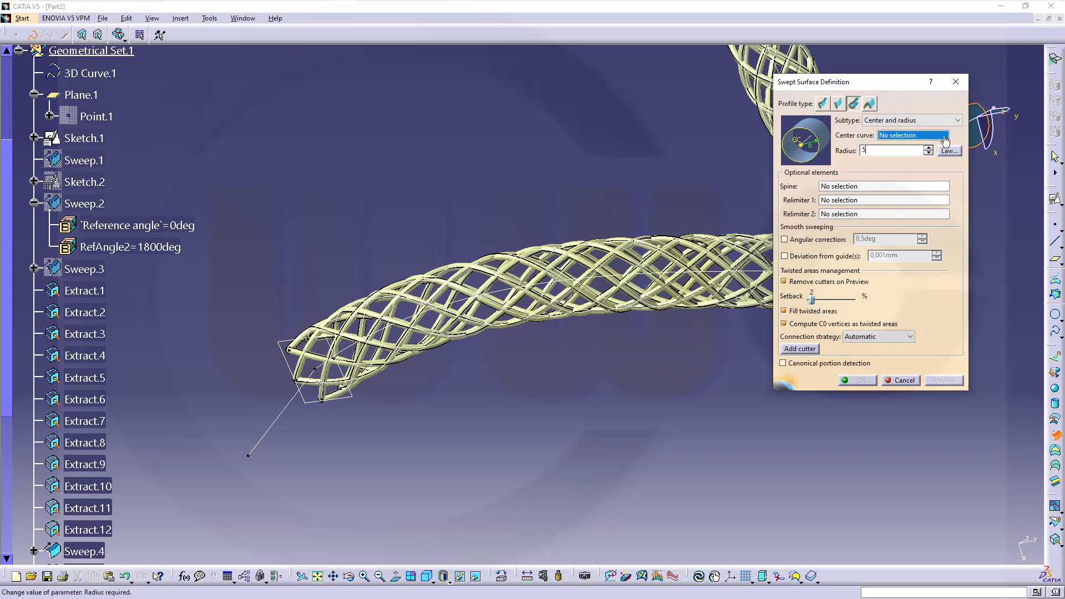
click(79, 72)
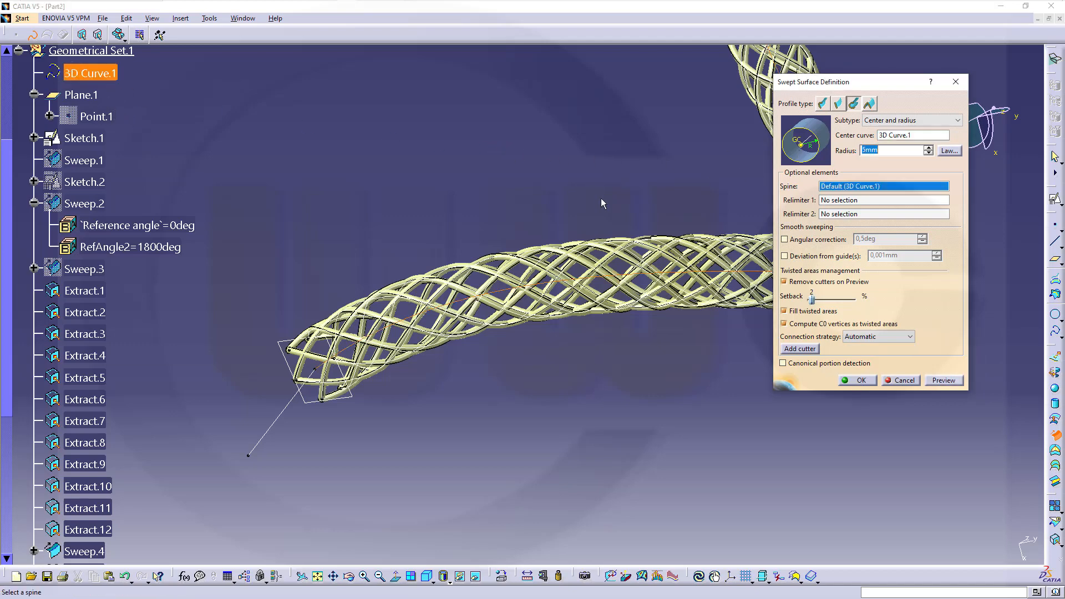
click(872, 381)
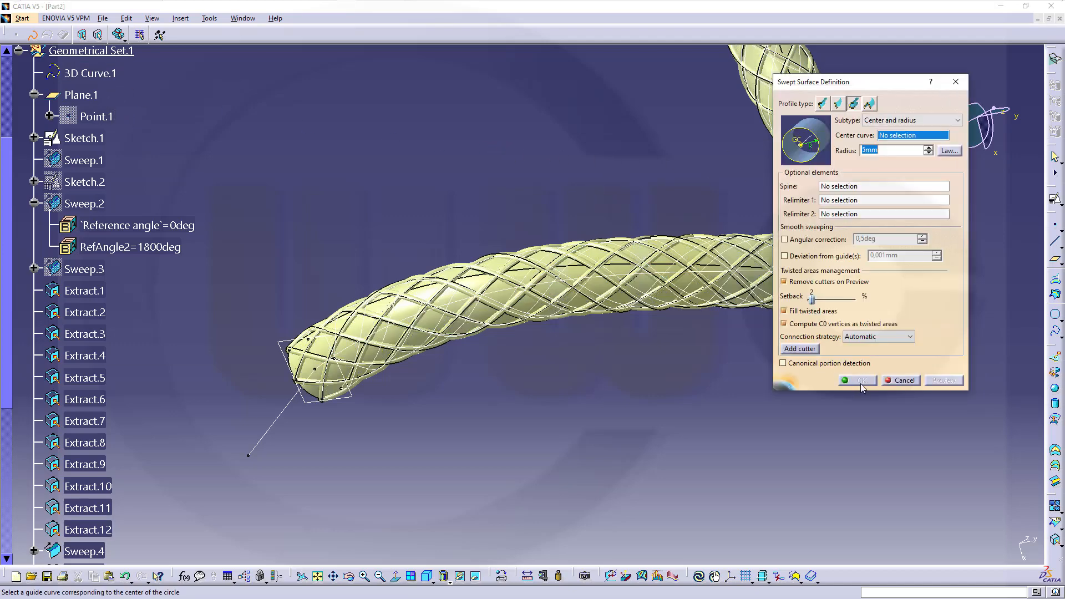
click(906, 381)
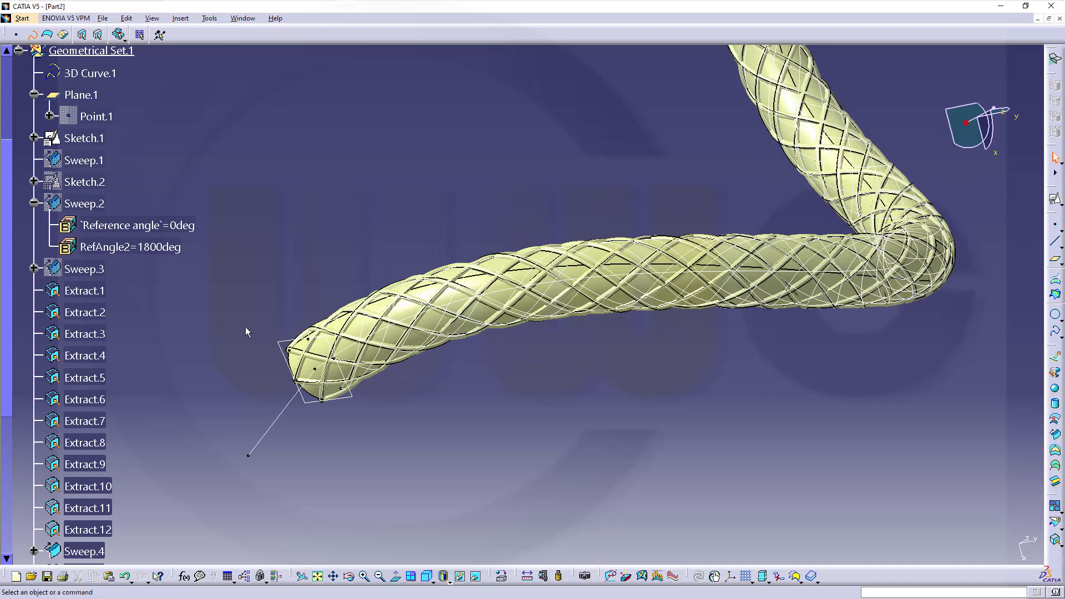
Hide the extracted curves Extract.1 through Extract.12.
scroll(170, 291, down, 3)
click(86, 189)
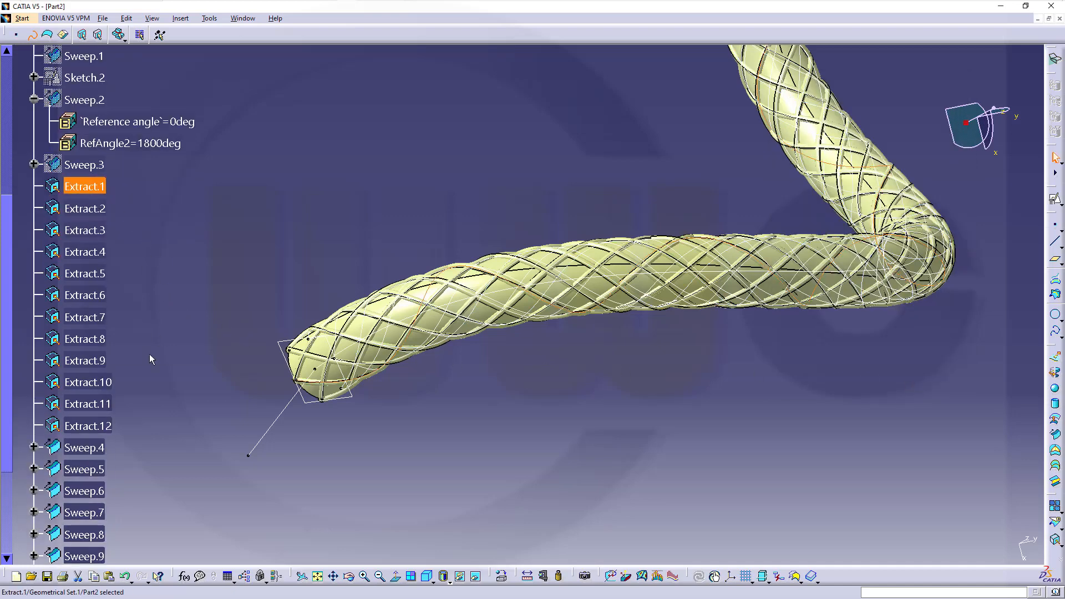
shift+click(92, 426)
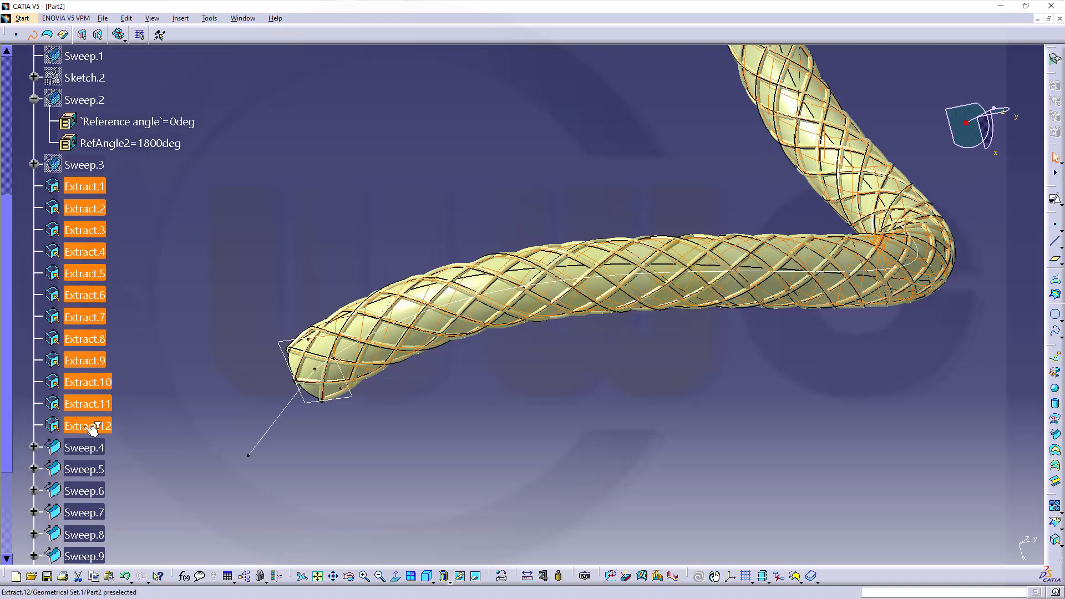
right_click(83, 383)
click(132, 193)
Try to hide the 5 mm radius central tube surface Sweep.16.
scroll(176, 368, down, 4)
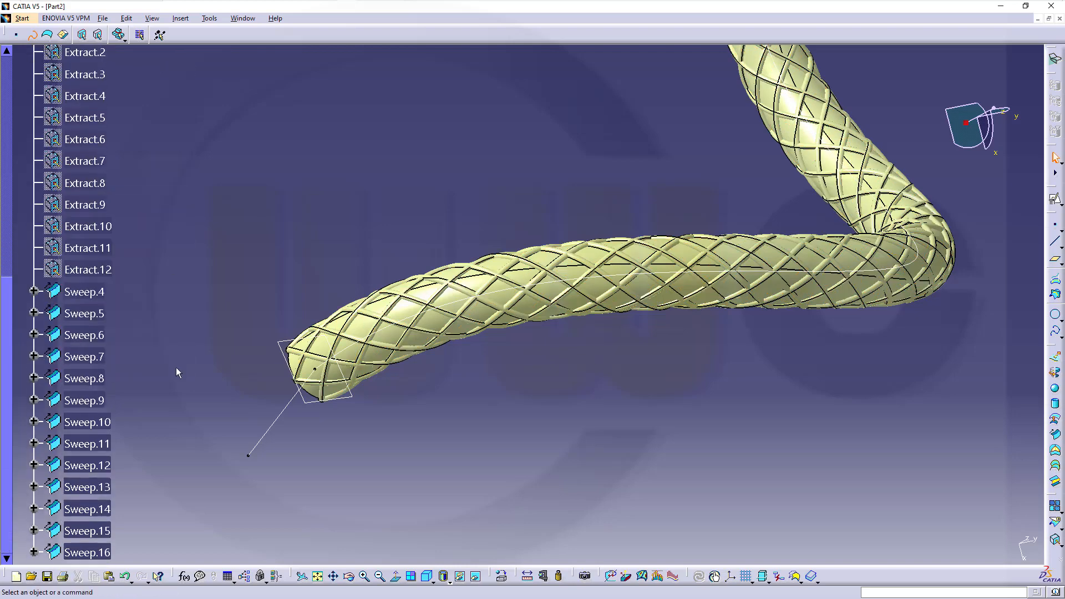
right_click(96, 452)
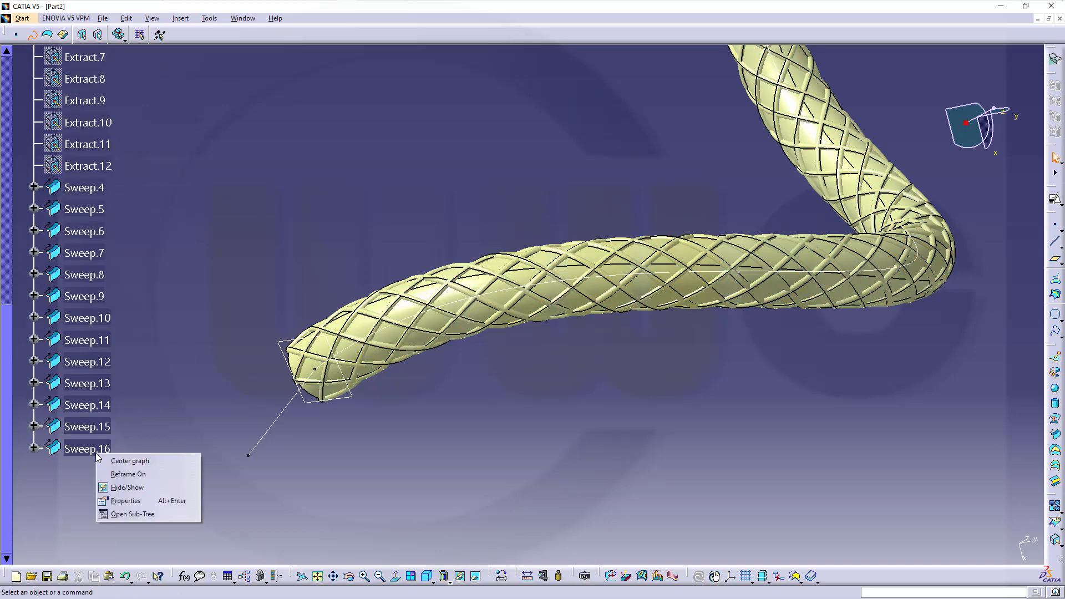
click(127, 486)
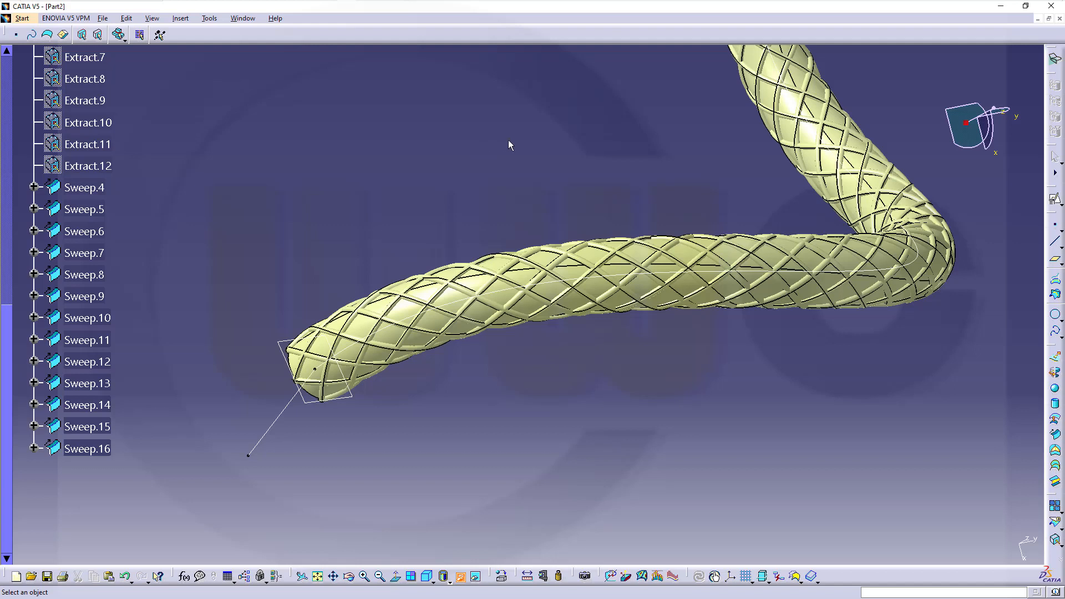
Switch to the Part Design workbench and hide the 5 mm radius central tube surface Sweep.16.
click(1055, 58)
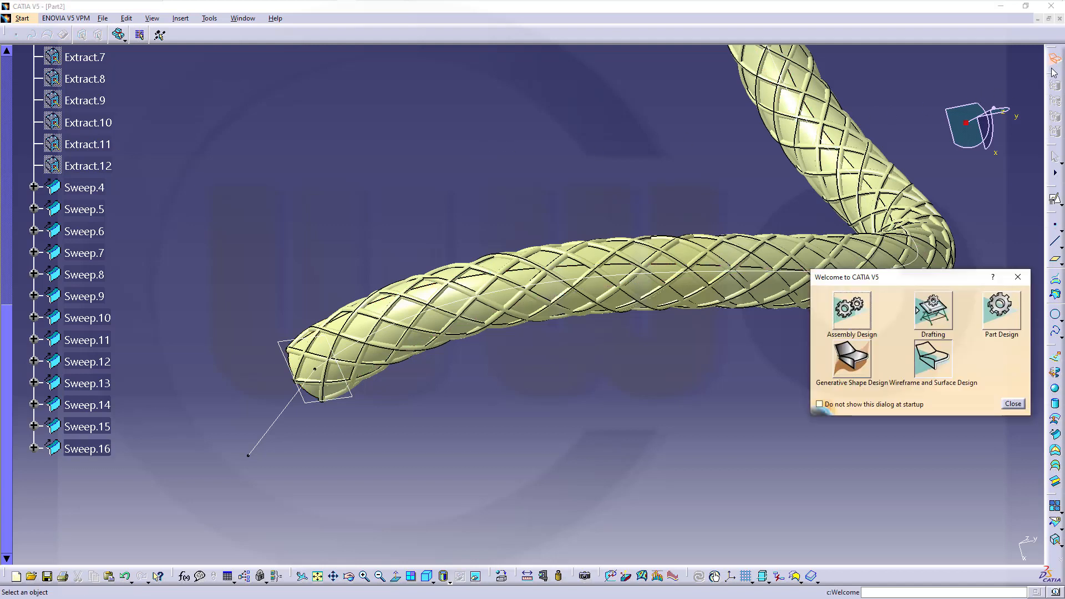
click(999, 313)
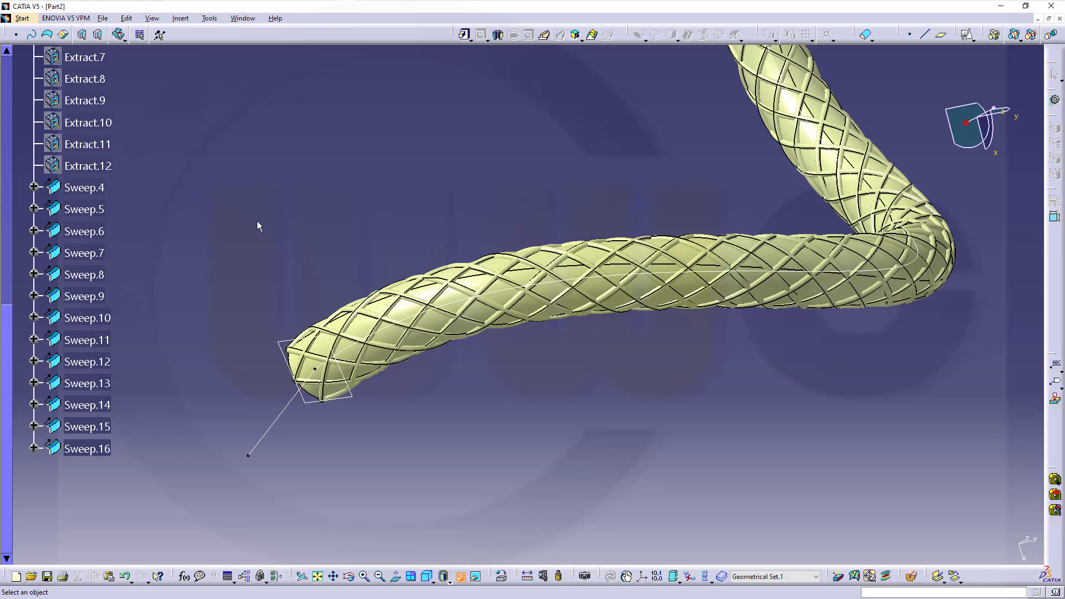
middle_drag(218, 231, 178, 264)
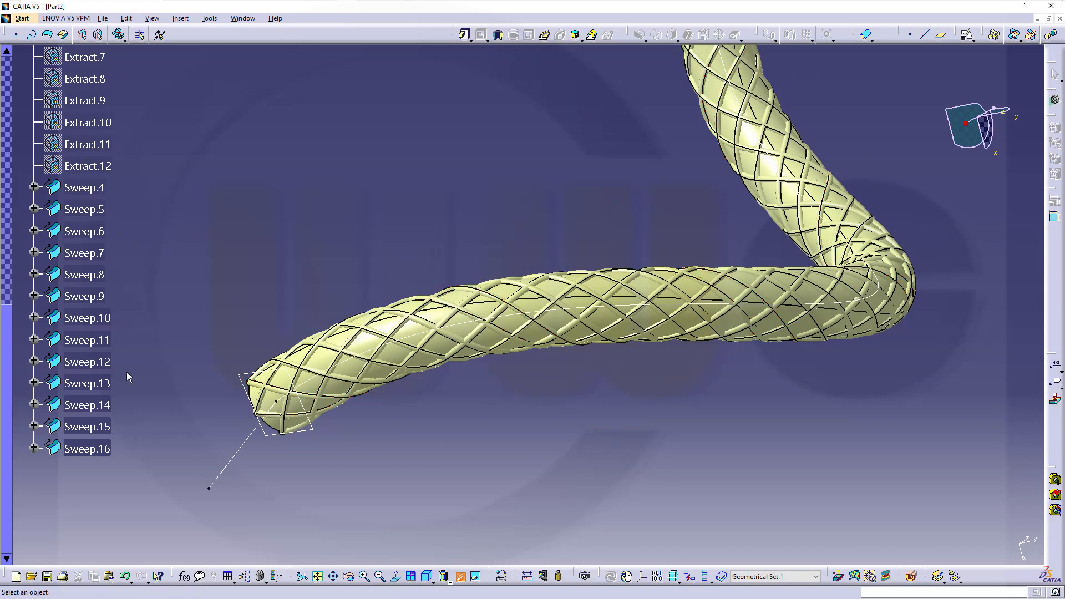
right_click(103, 452)
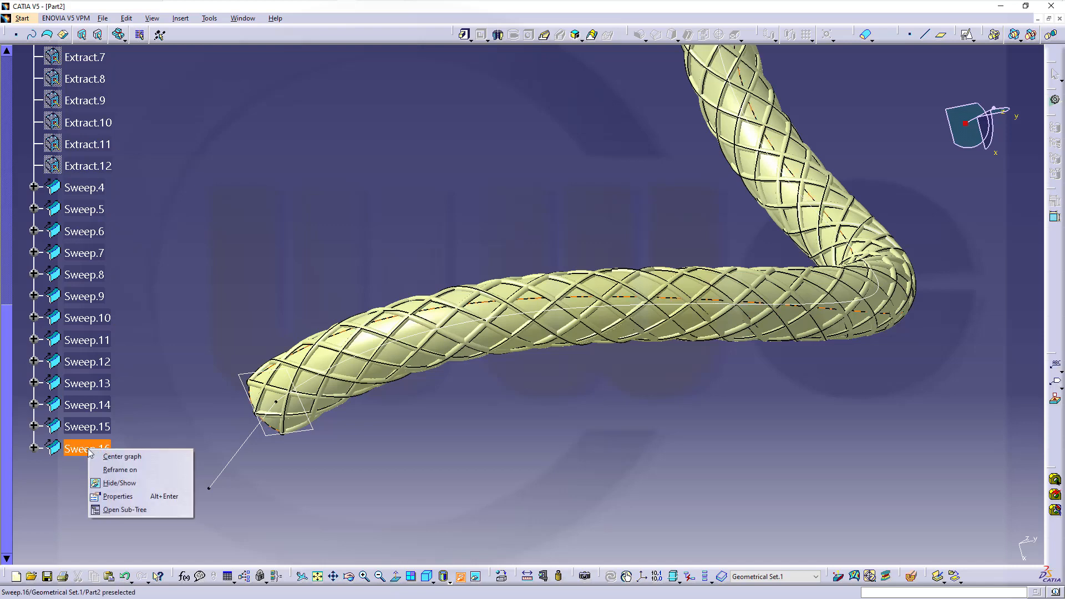
click(128, 483)
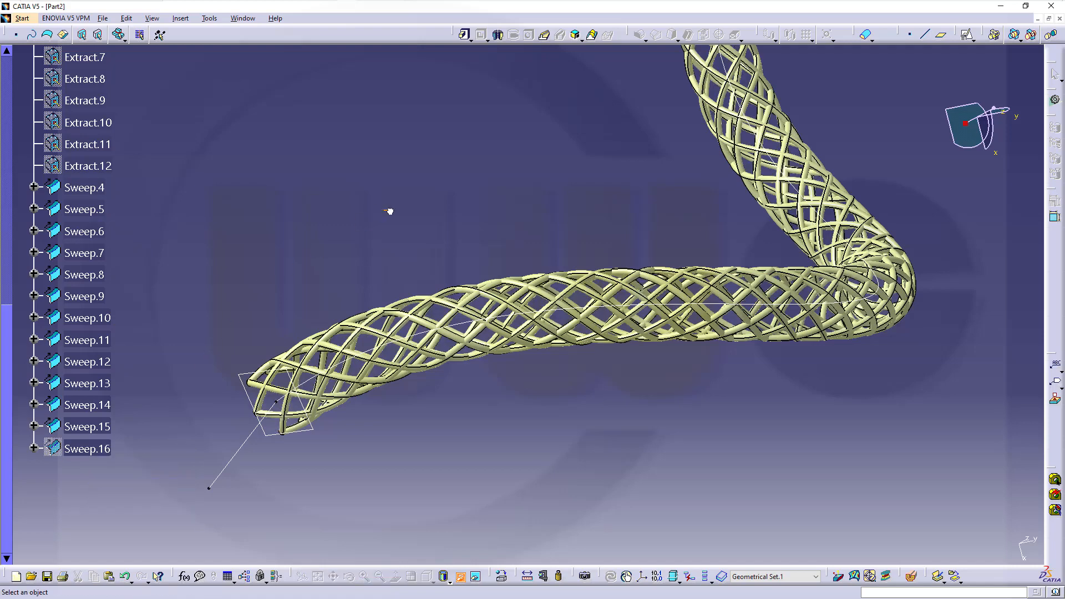
Convert the swept surface Sweep.4 into a solid with Close Surface and hide the original Sweep.4.
click(868, 37)
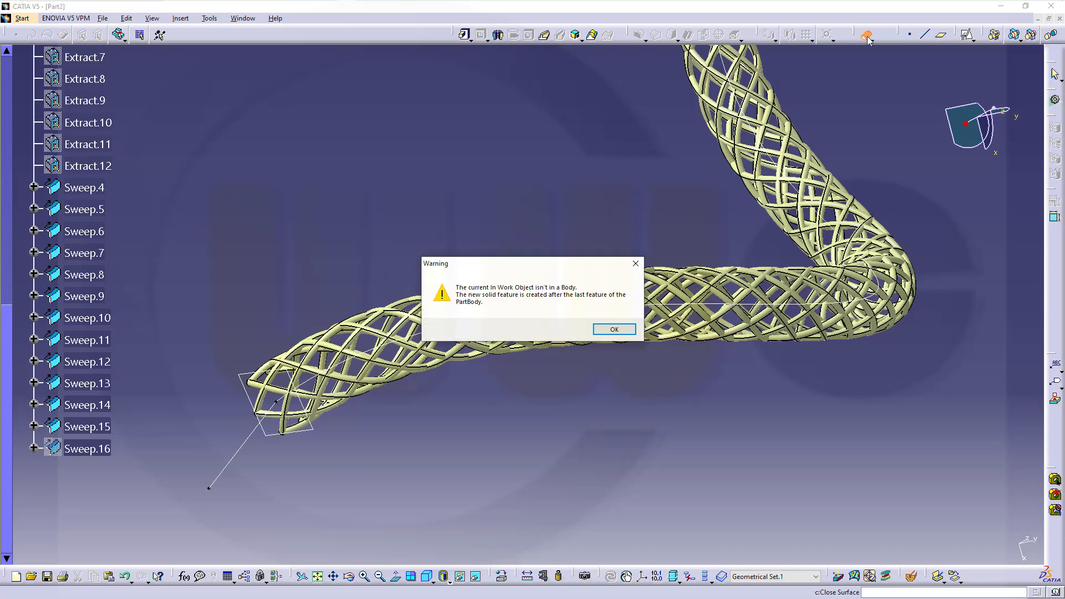
click(614, 329)
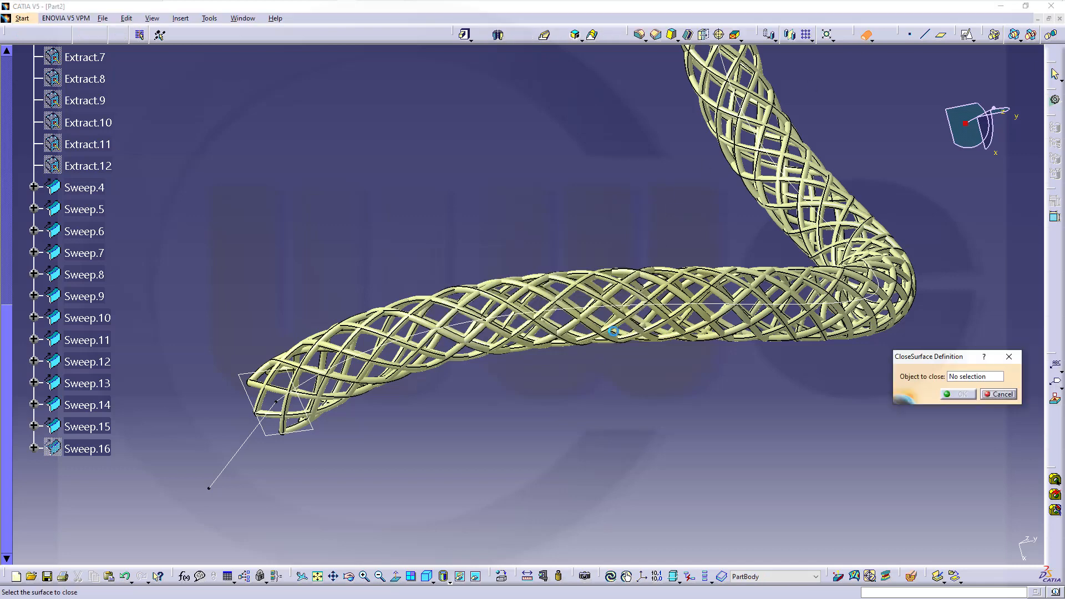
click(86, 189)
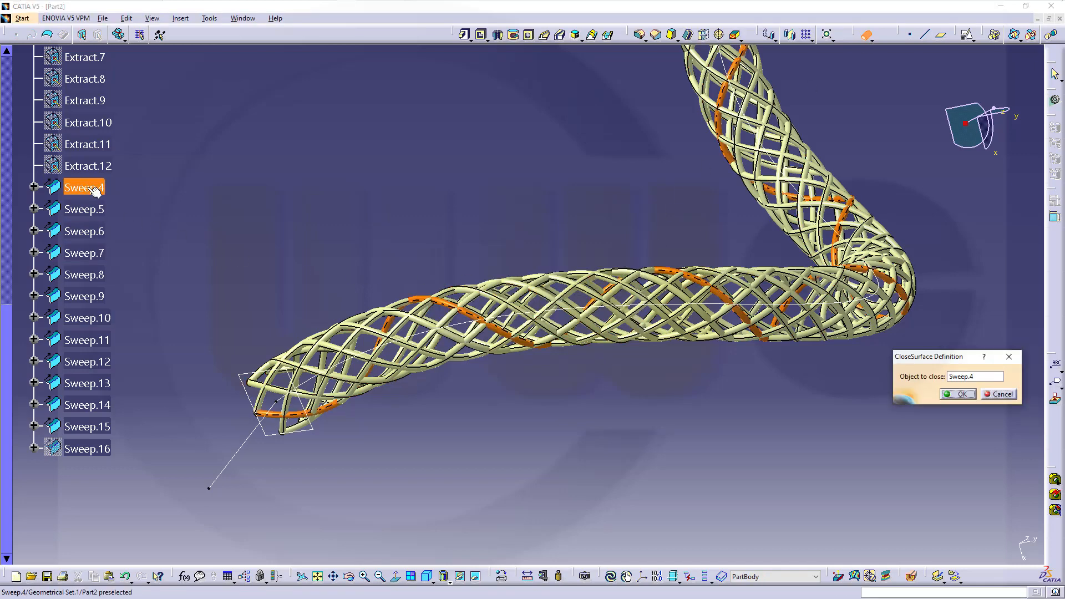
click(958, 394)
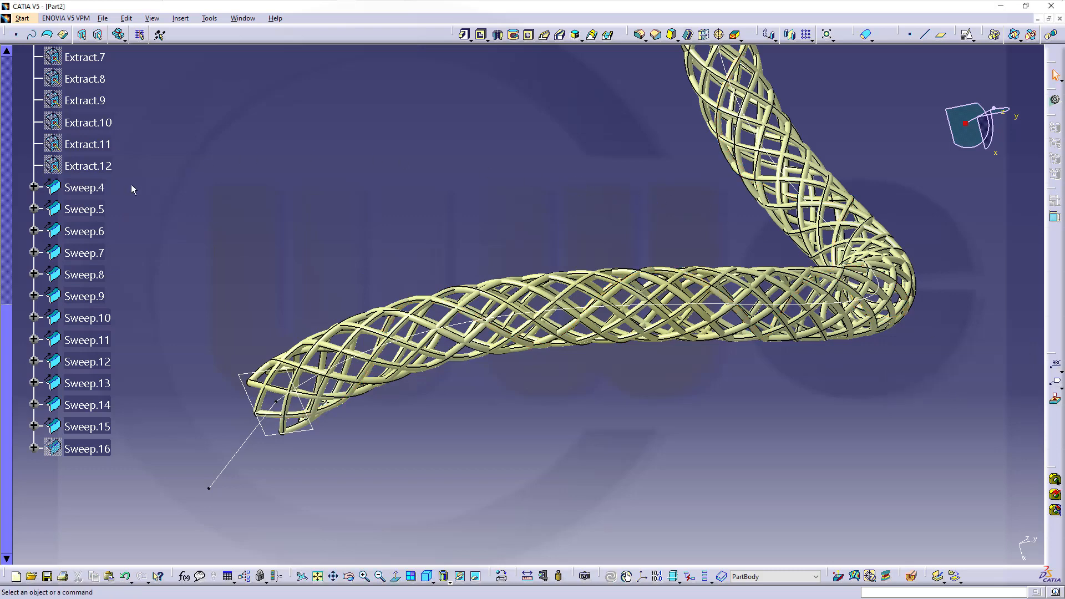
right_click(84, 188)
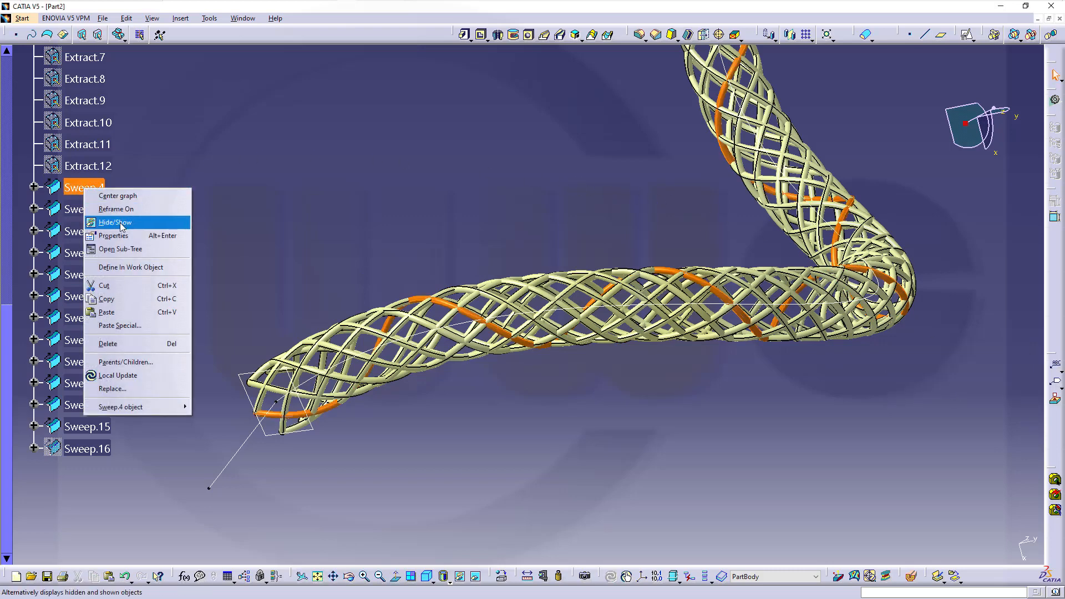
click(117, 223)
Convert the swept surface Sweep.5 into a solid with Close Surface and hide the original Sweep.5.
click(865, 35)
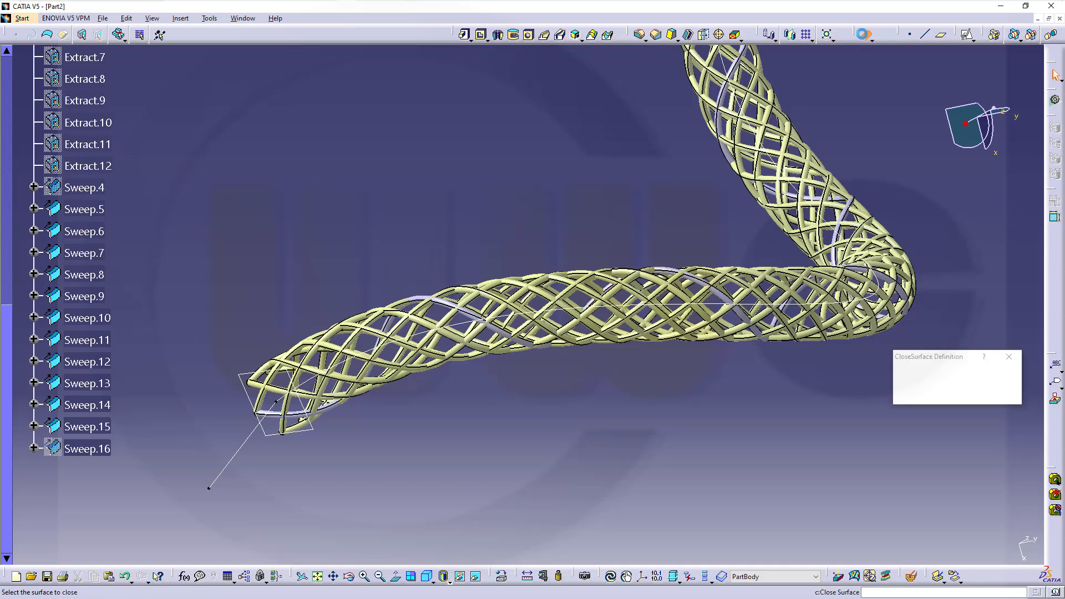
click(83, 209)
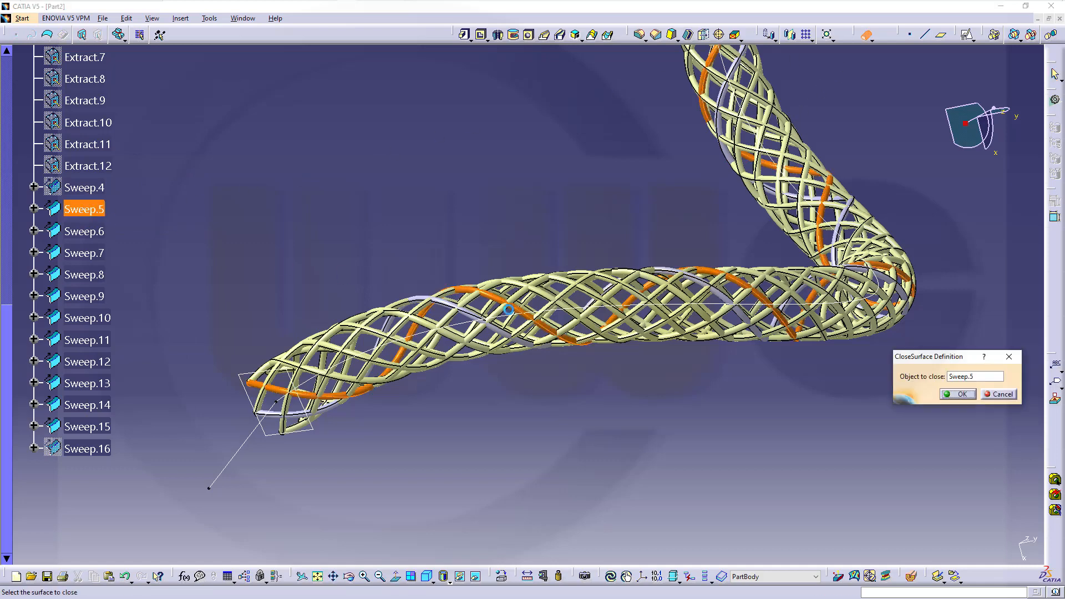
click(959, 395)
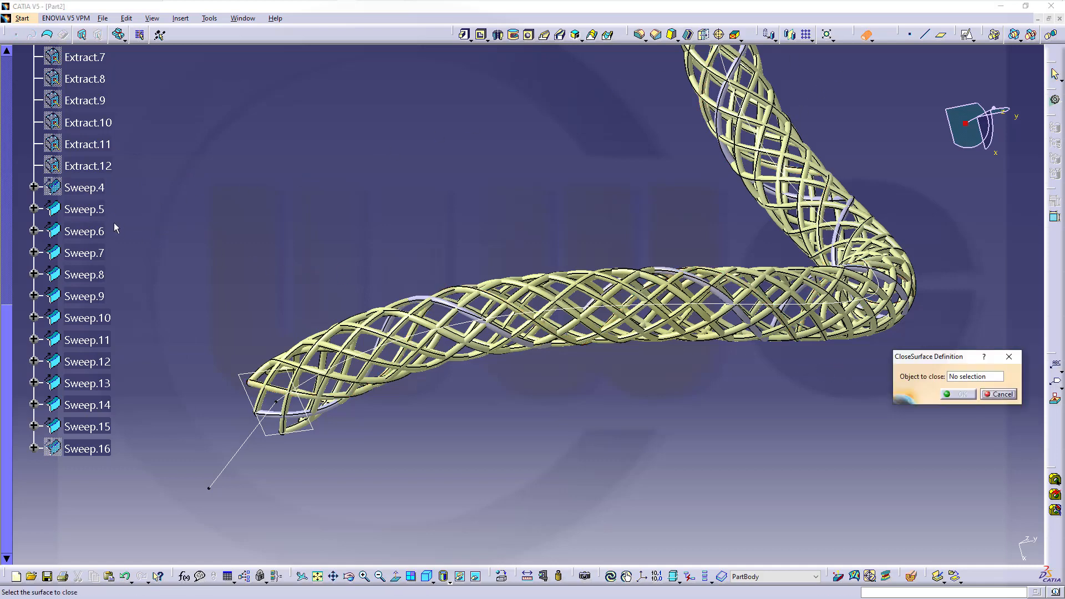
right_click(92, 211)
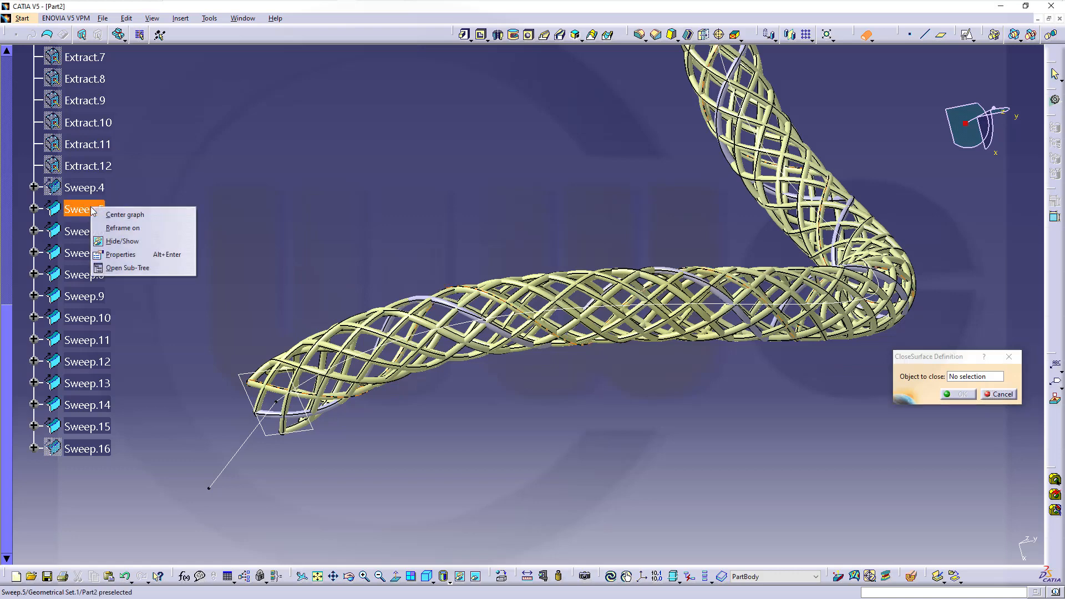
click(118, 240)
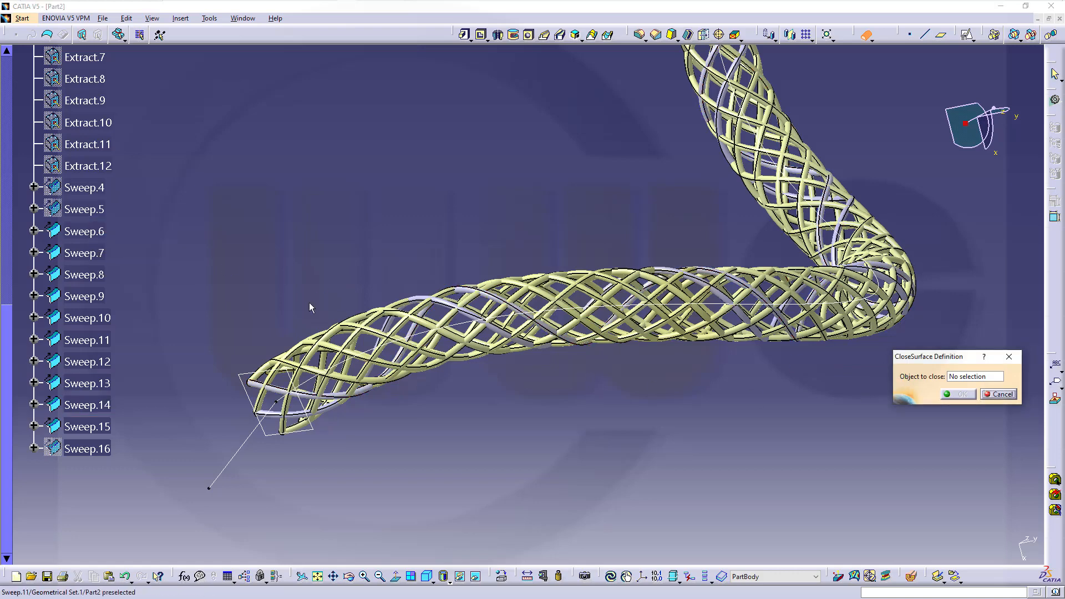
Convert the swept surfaces Sweep.6 and Sweep.7 into solids with Close Surface, hiding each original surface.
click(84, 231)
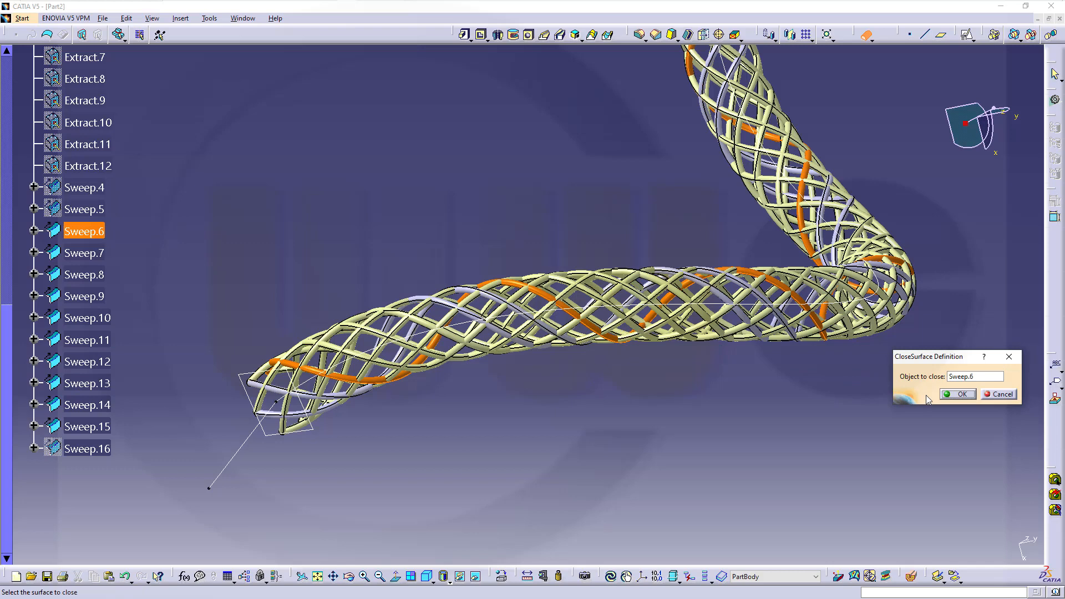
click(959, 396)
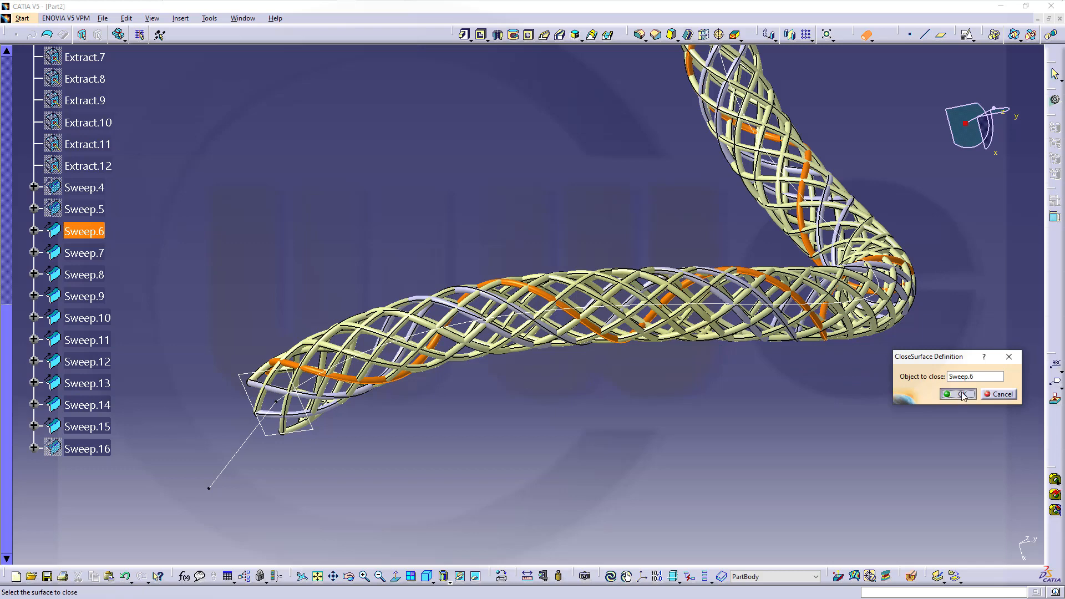
right_click(84, 232)
click(116, 267)
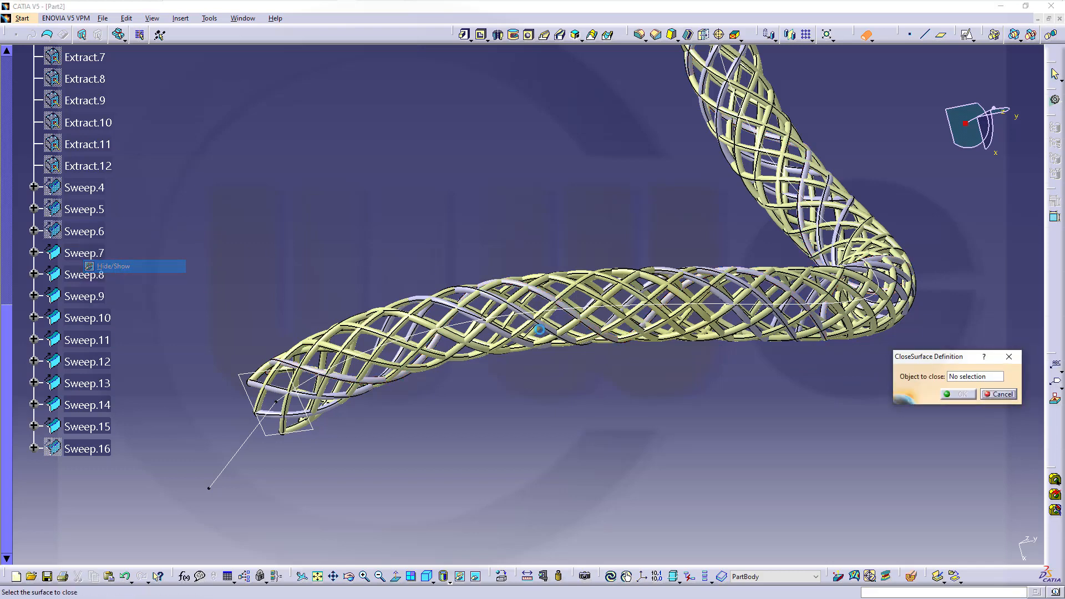
click(84, 253)
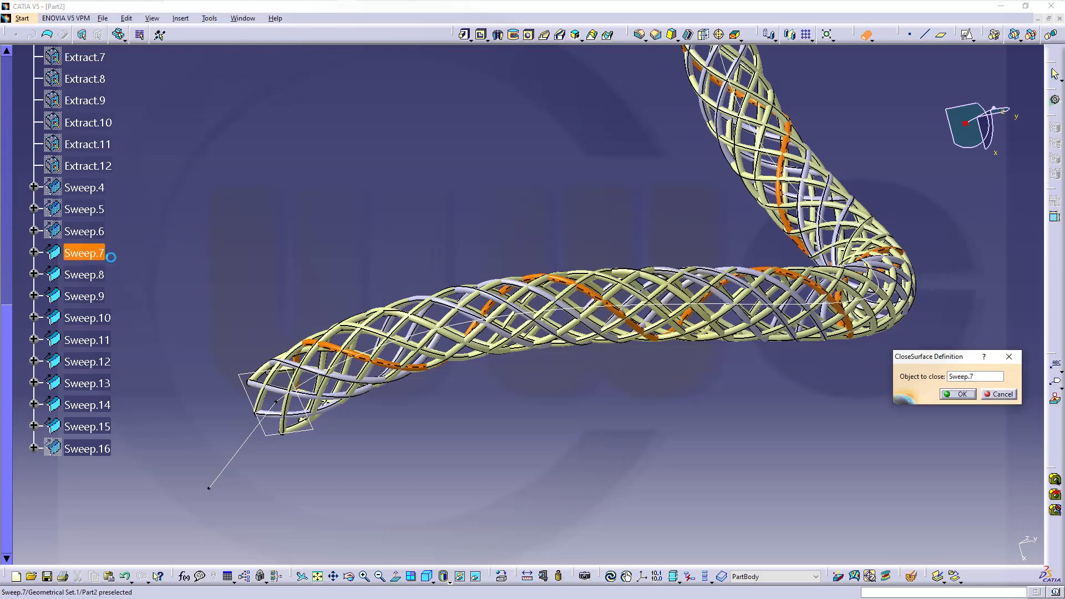
click(956, 395)
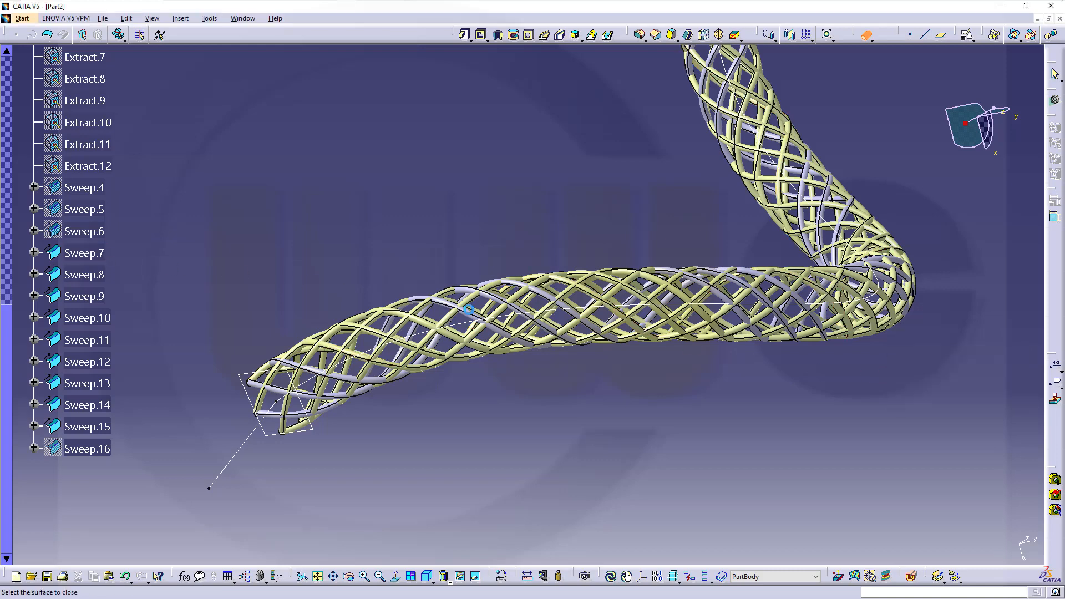
right_click(84, 253)
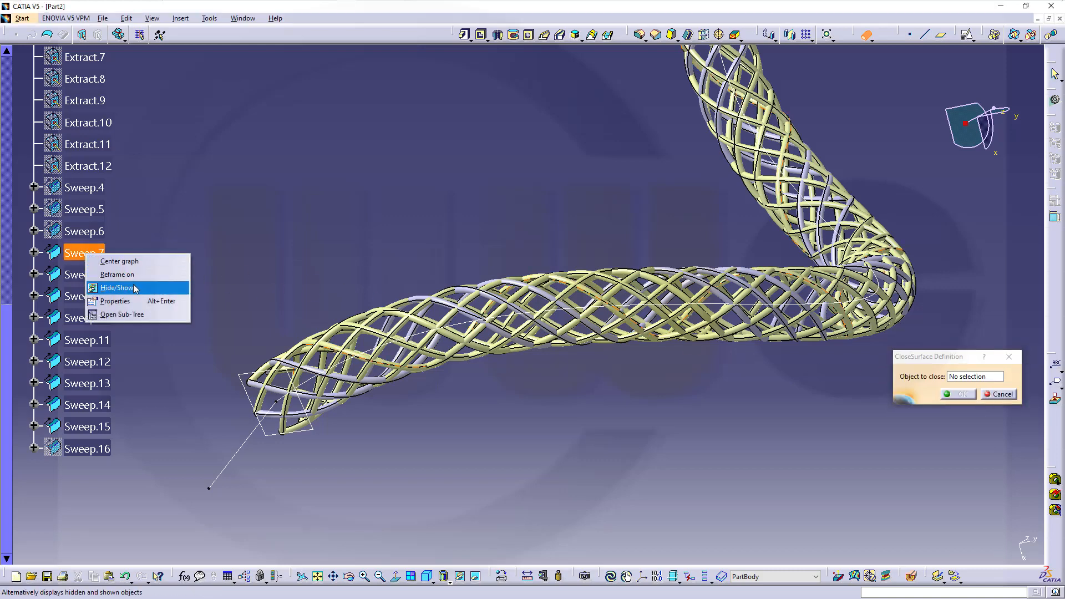
click(134, 288)
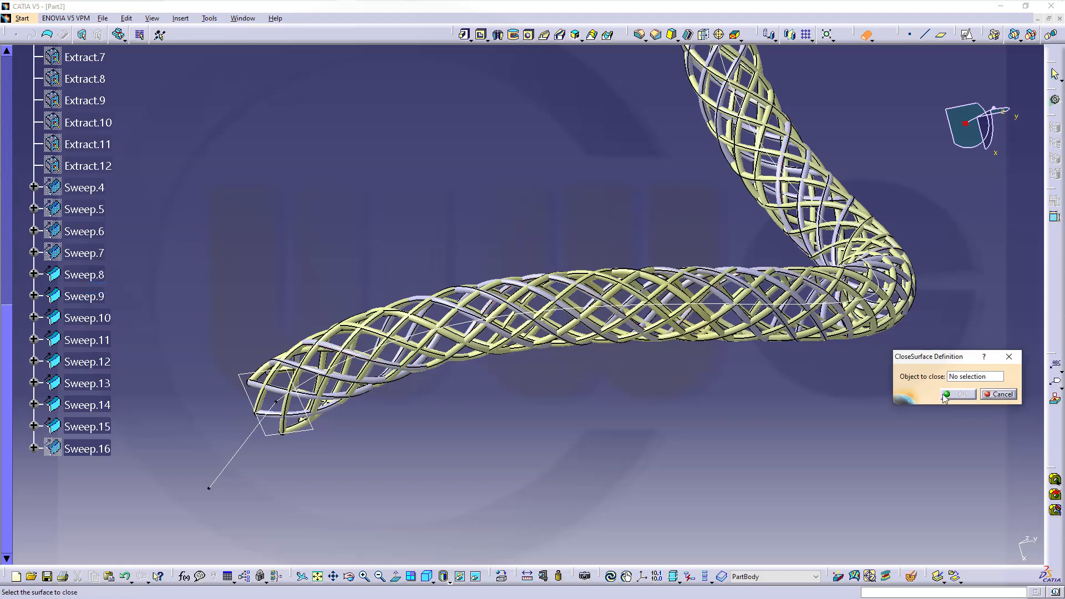
Convert the swept surfaces Sweep.8 and Sweep.9 into solids with Close Surface, hiding each original surface.
click(95, 274)
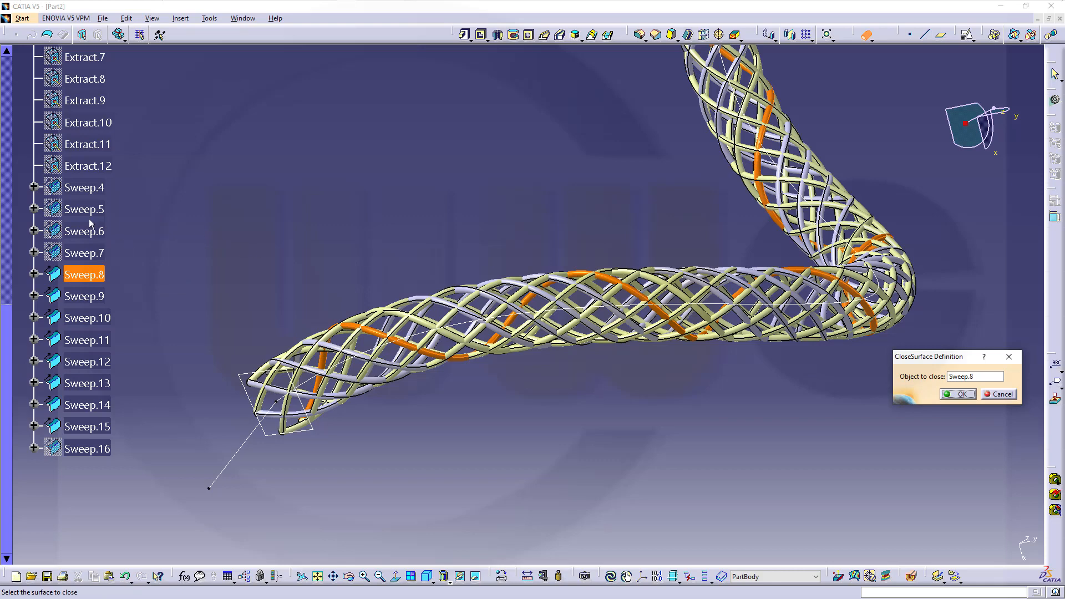
click(956, 396)
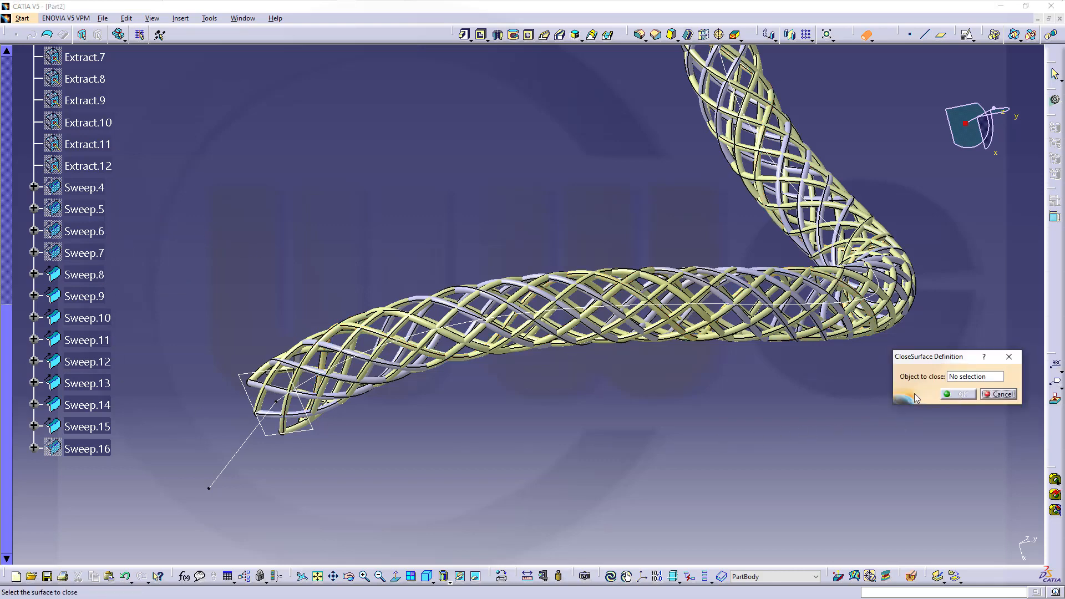
right_click(89, 279)
click(109, 308)
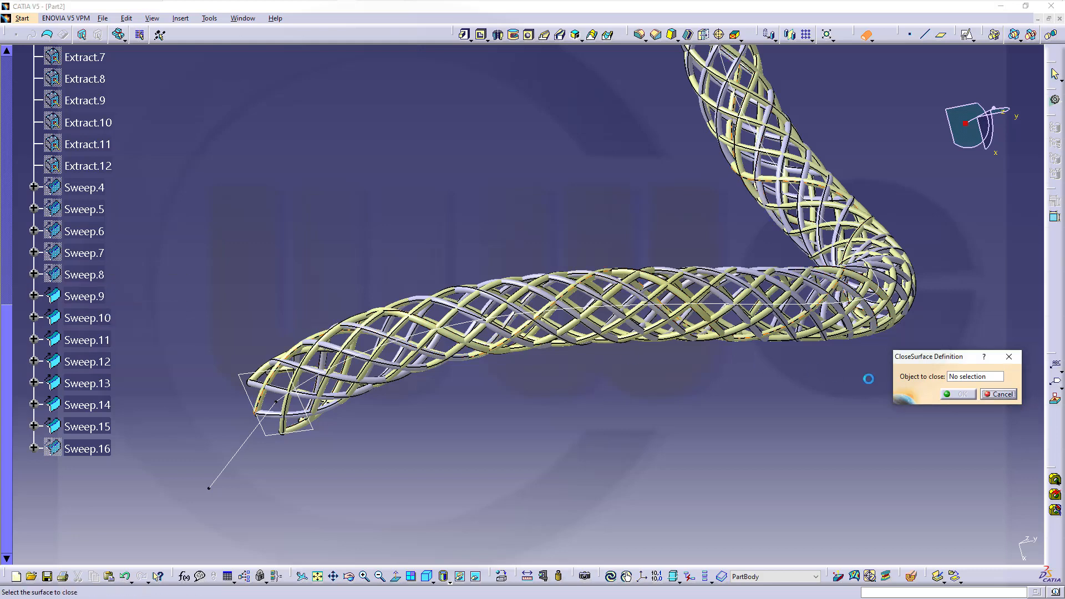
click(85, 297)
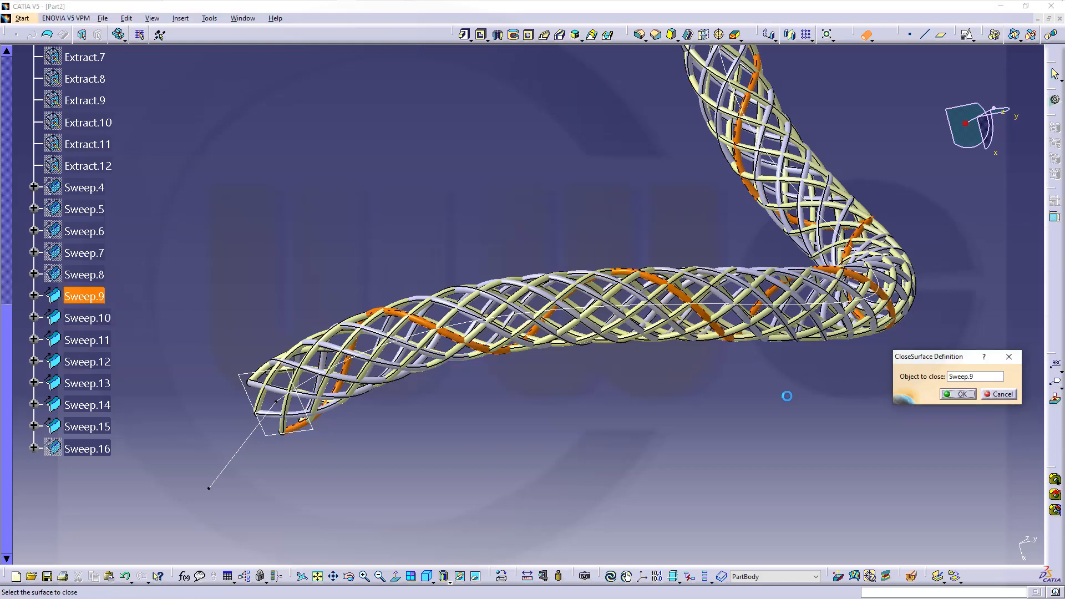
click(960, 395)
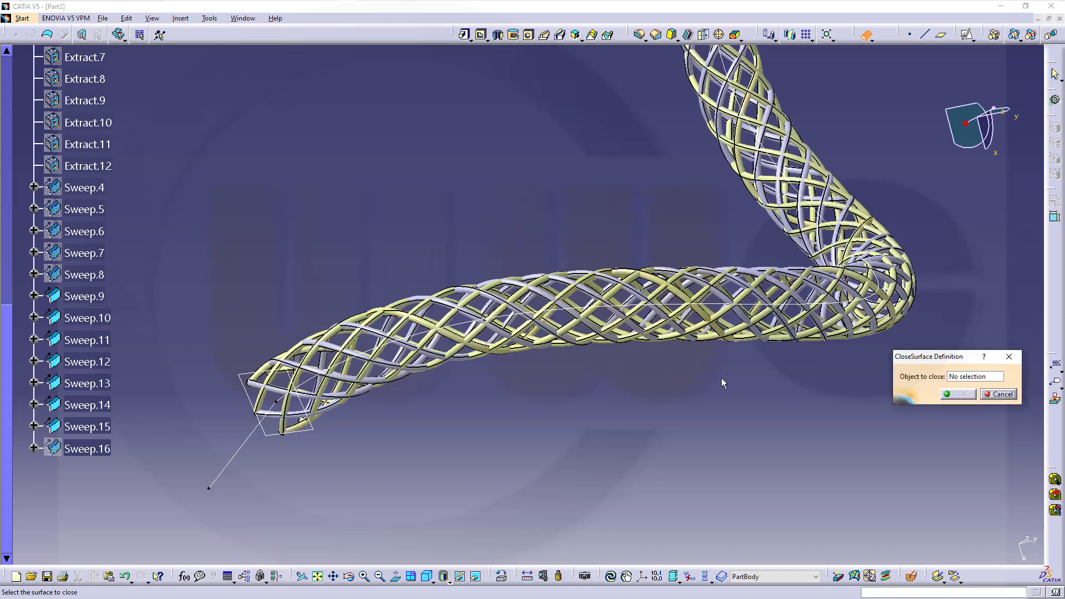
right_click(79, 296)
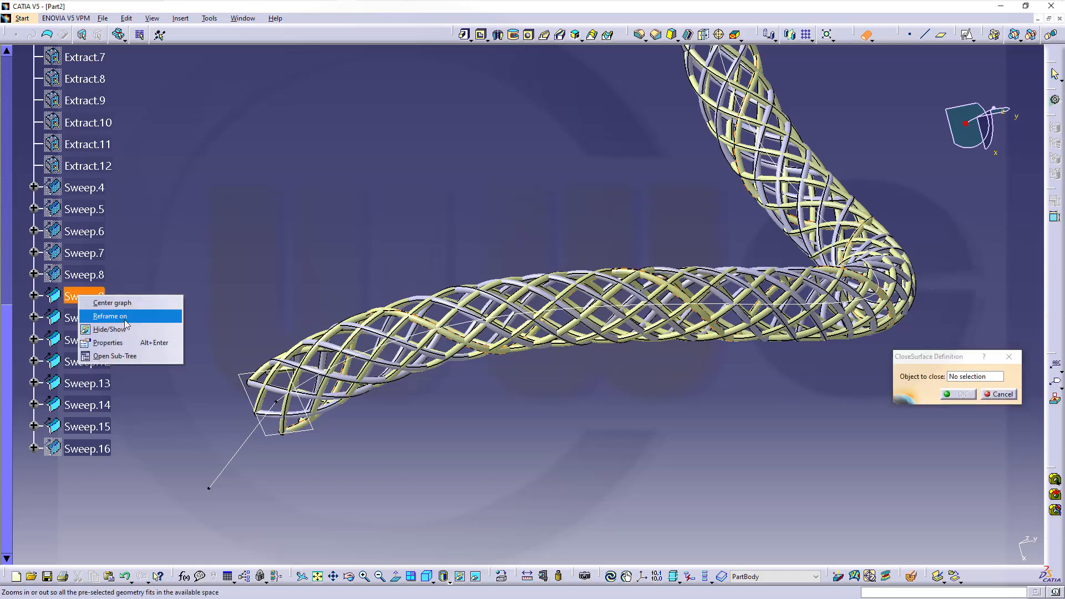
key(Escape)
Convert the swept surfaces Sweep.10 and Sweep.11 into solids with Close Surface, hiding each original surface.
click(87, 318)
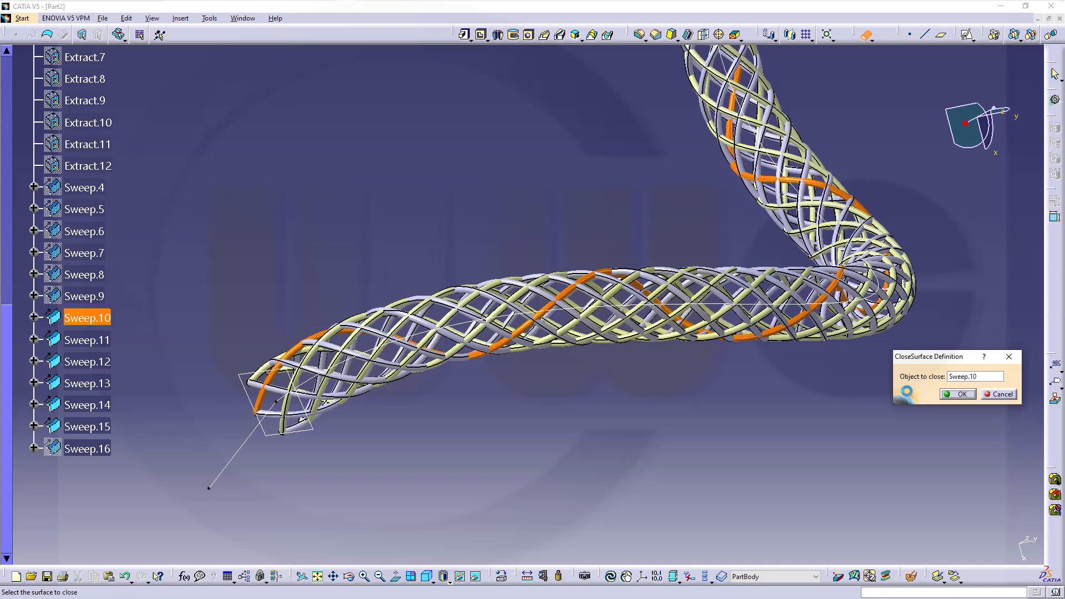
click(959, 397)
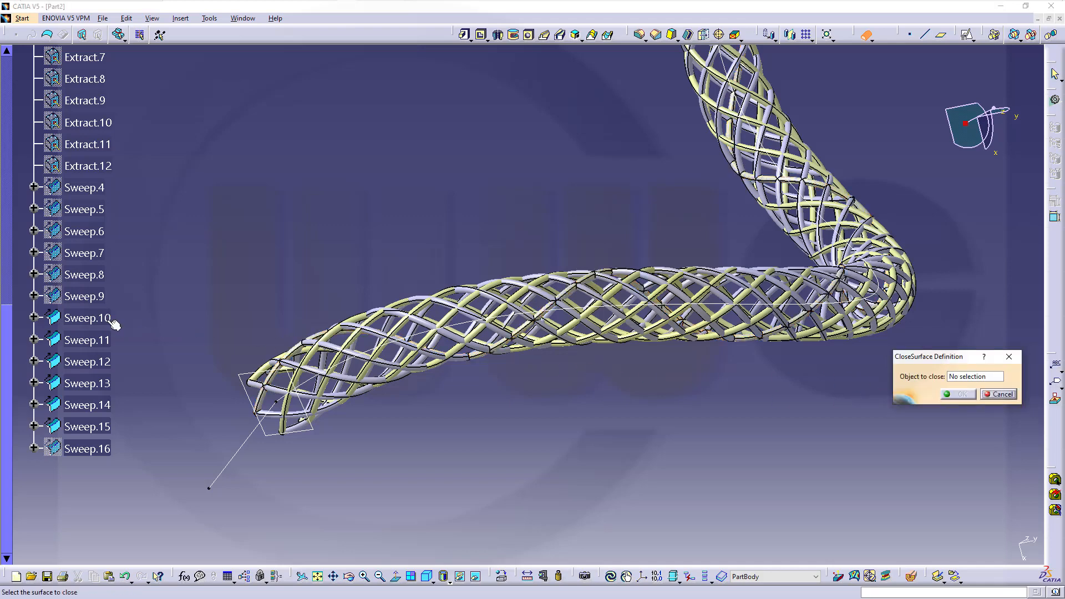
right_click(91, 321)
key(Escape)
click(87, 340)
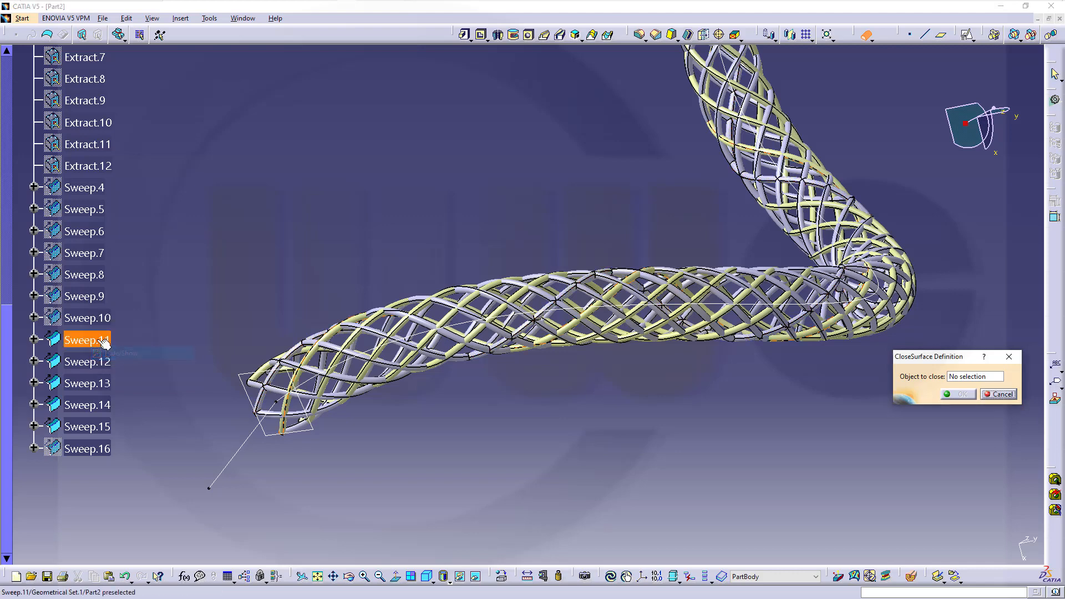
click(964, 394)
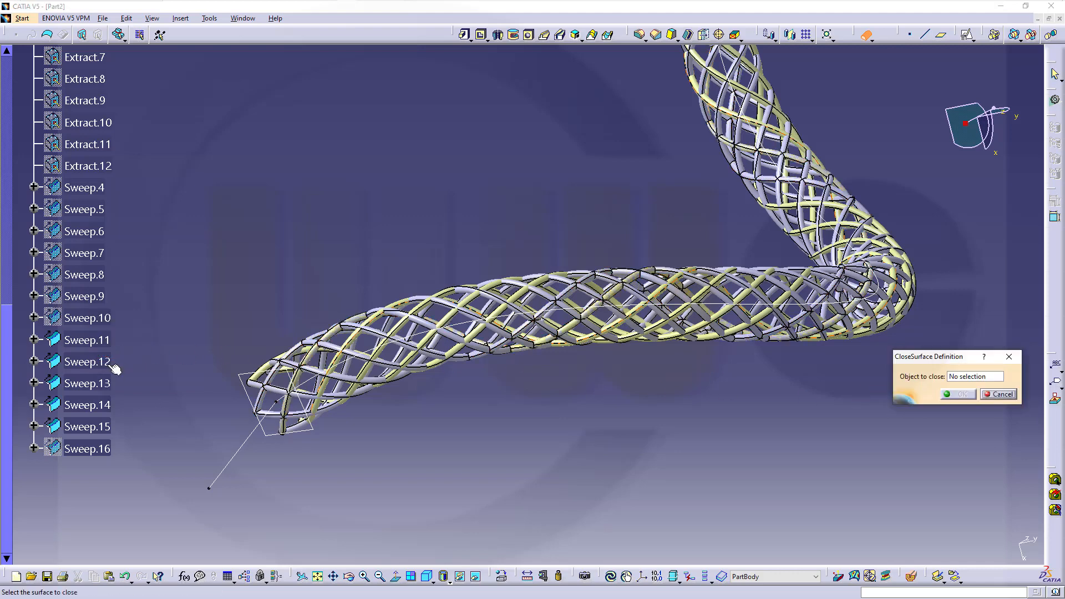
right_click(100, 345)
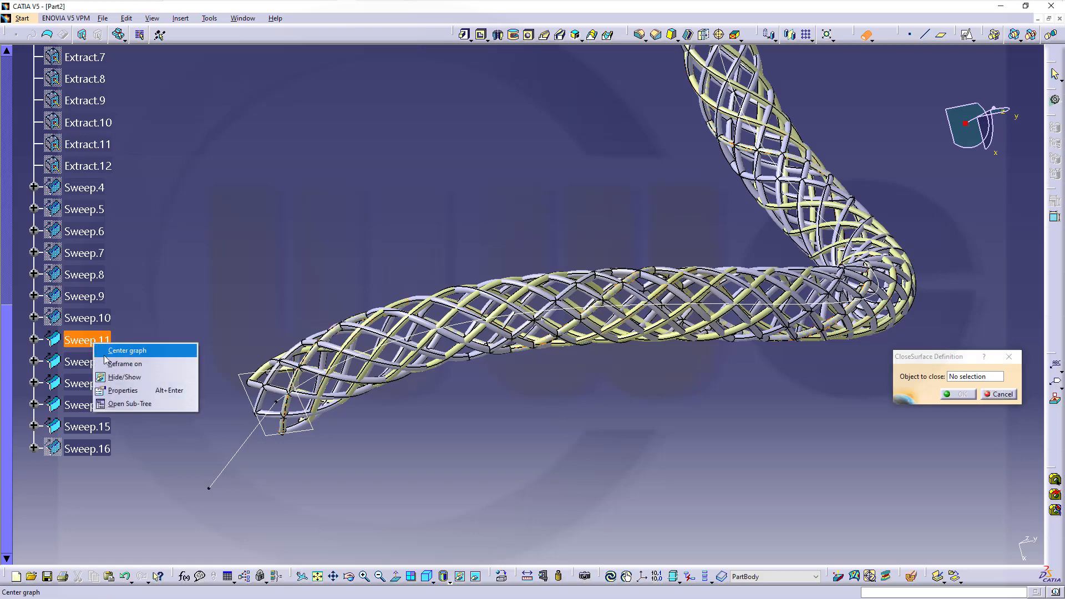
click(113, 374)
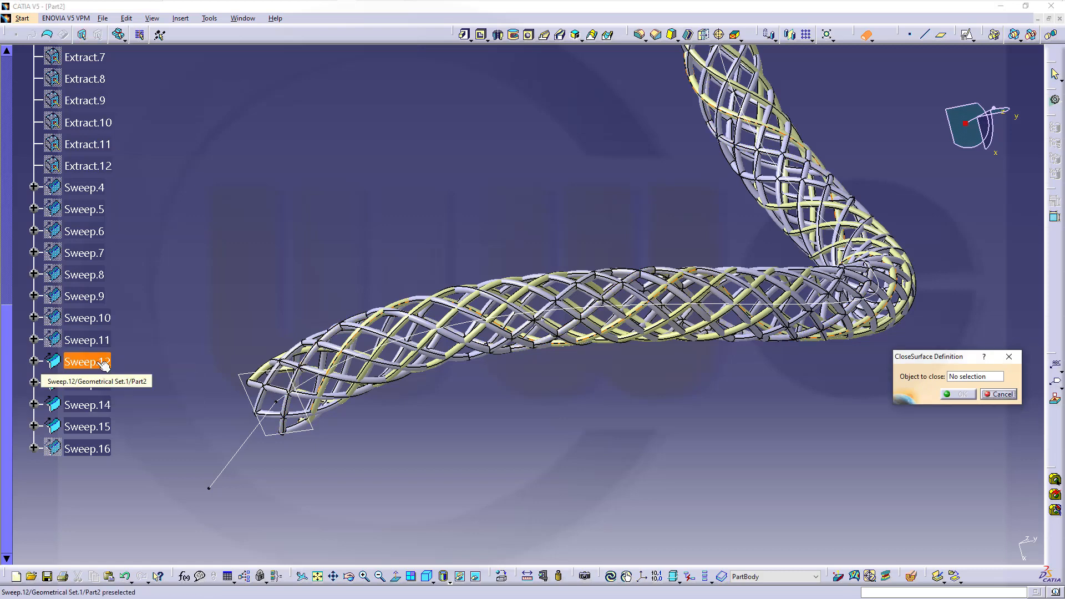
Convert the swept surfaces Sweep.12 and Sweep.13 into solids with Close Surface, hiding each original surface.
right_click(99, 364)
click(87, 357)
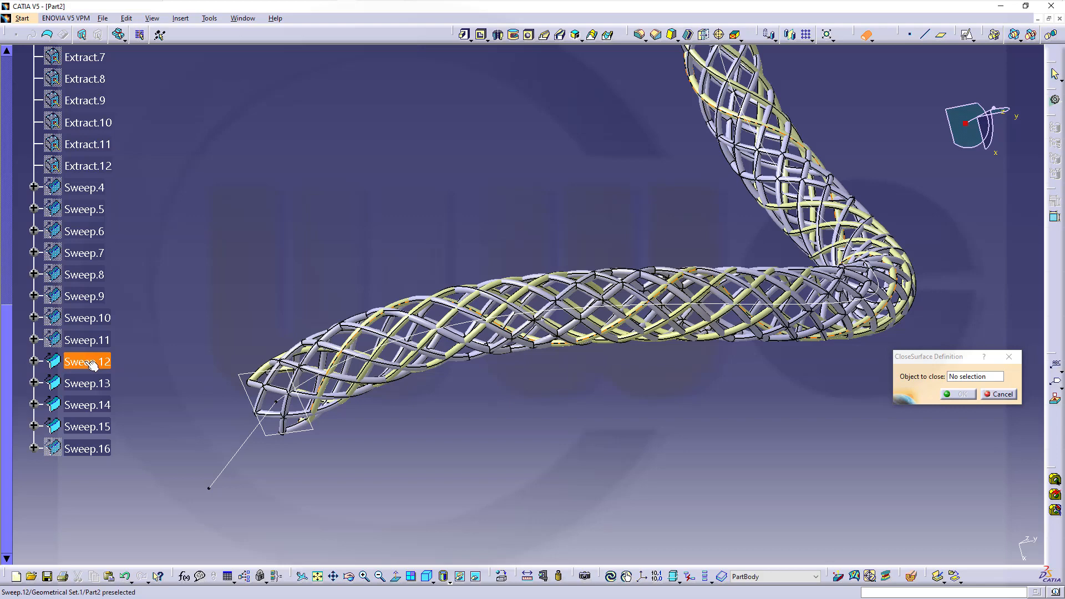
click(91, 364)
click(963, 395)
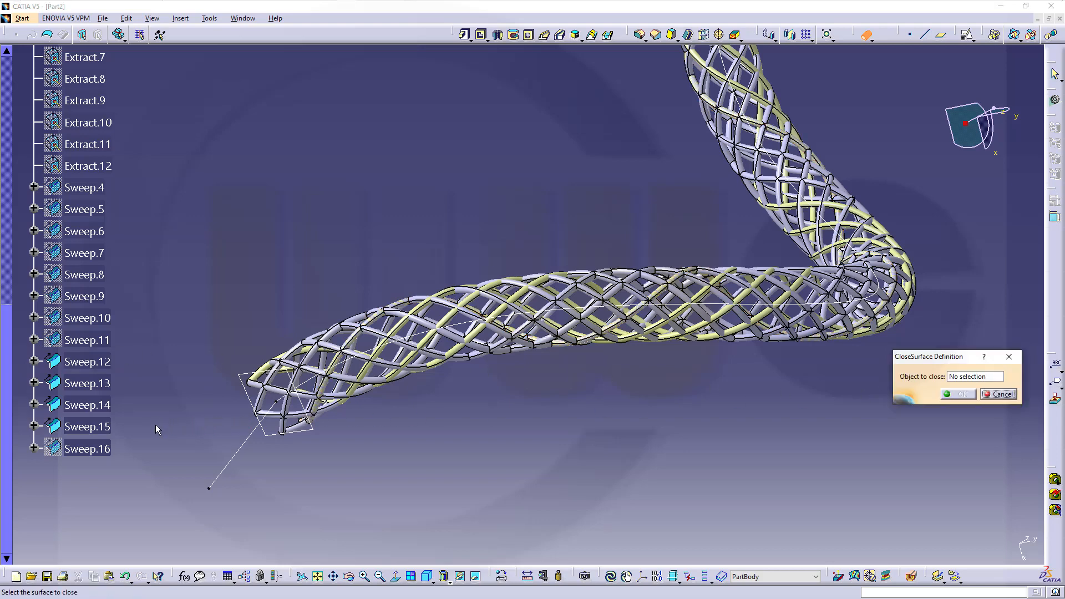
right_click(100, 363)
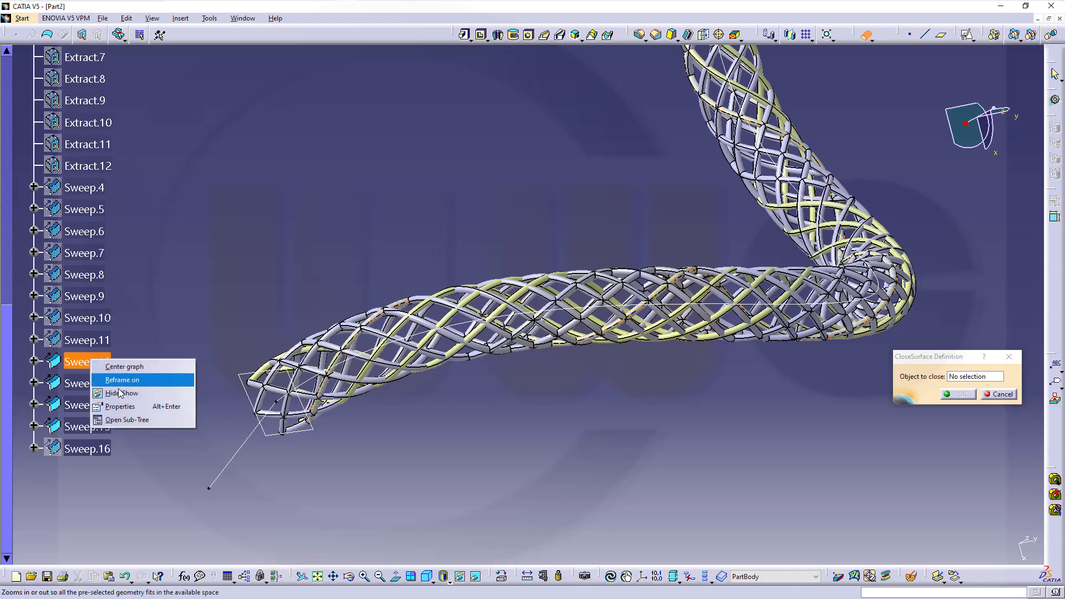
click(102, 388)
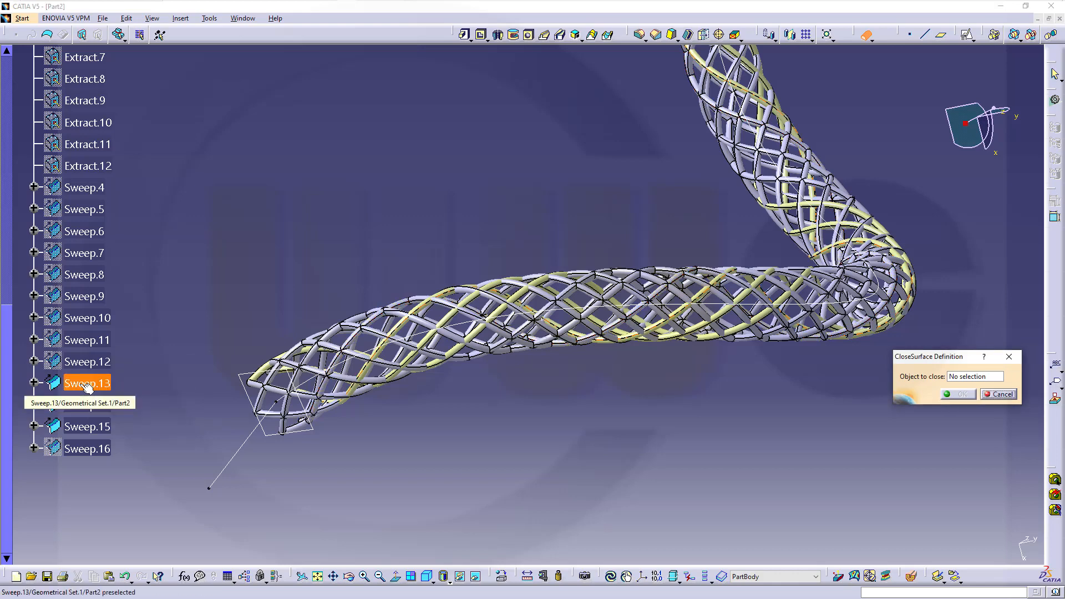
click(87, 385)
click(958, 394)
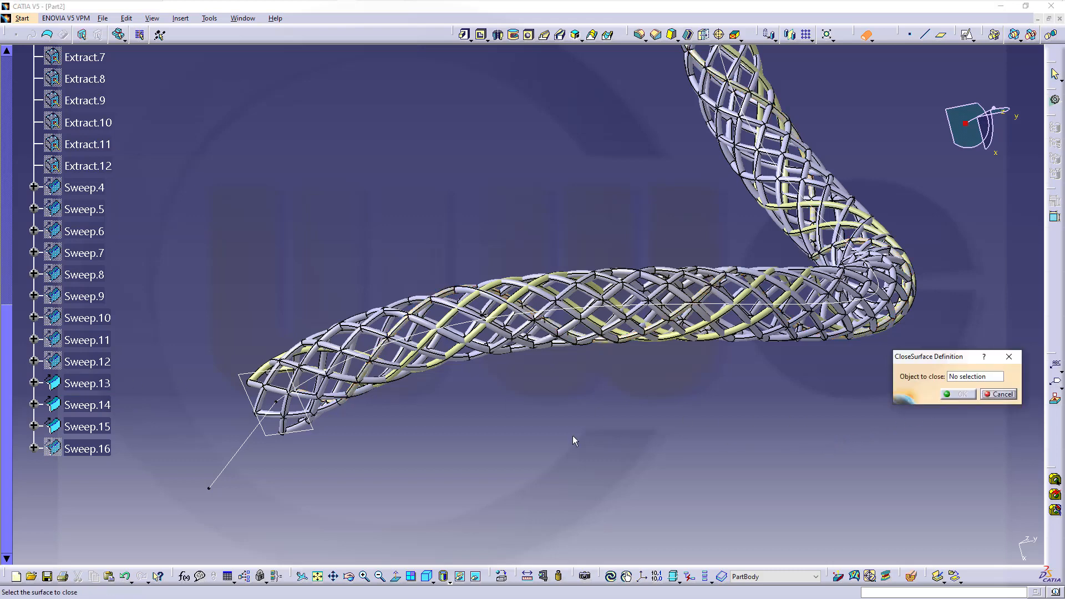
right_click(86, 382)
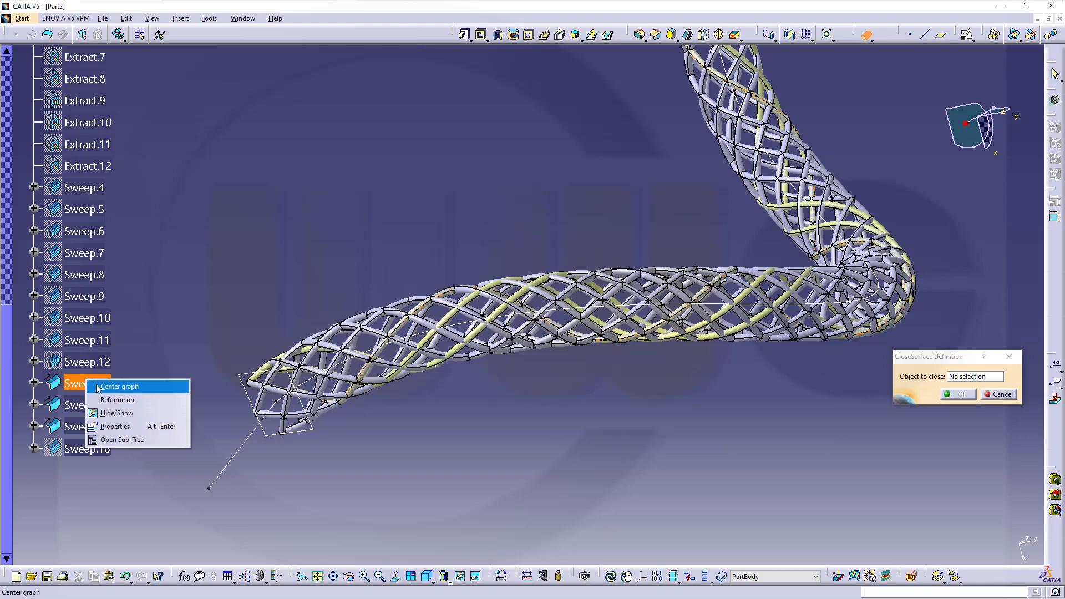
click(104, 413)
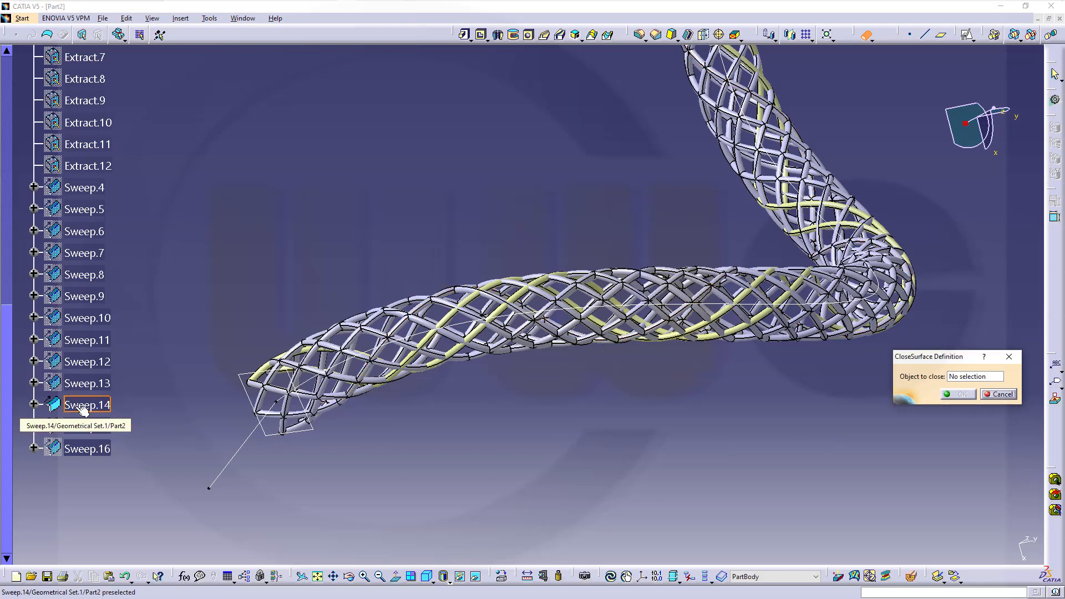
Convert the swept surfaces Sweep.14 and Sweep.15 into solids with Close Surface, hiding each original surface.
click(86, 405)
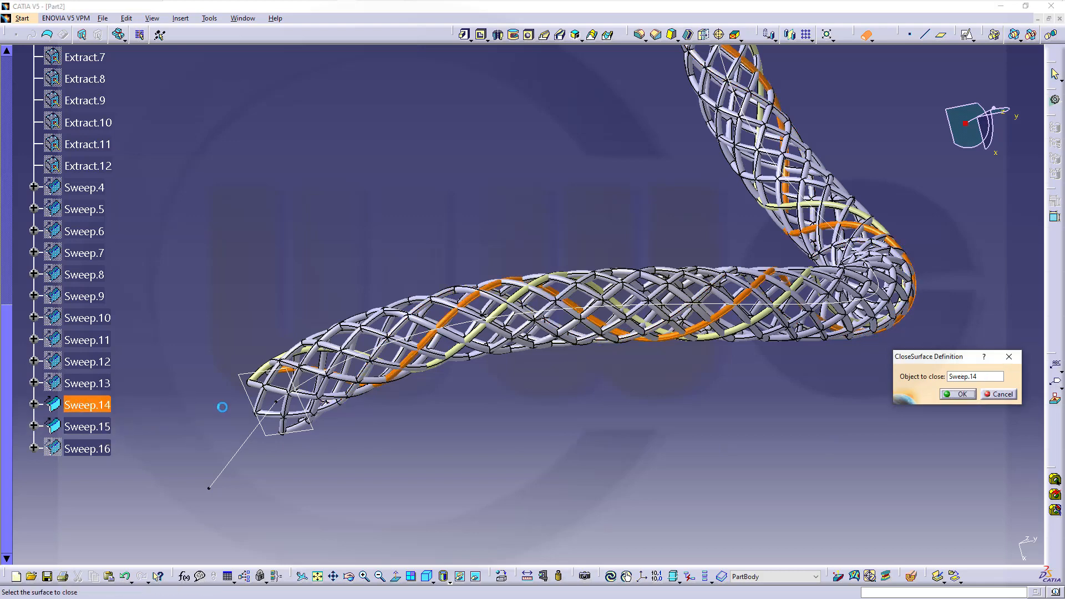
click(962, 395)
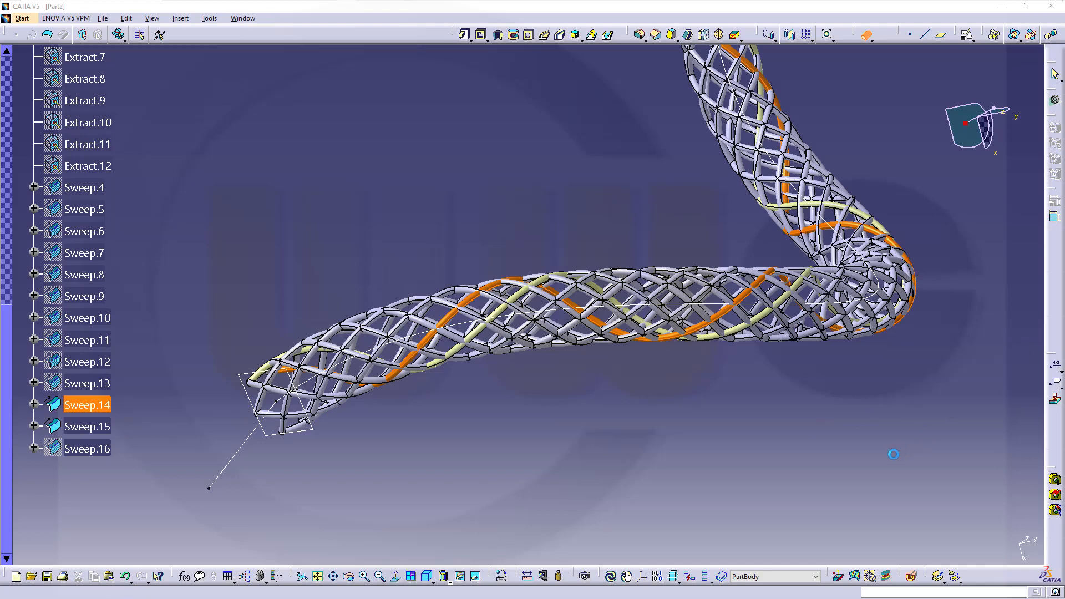
right_click(84, 405)
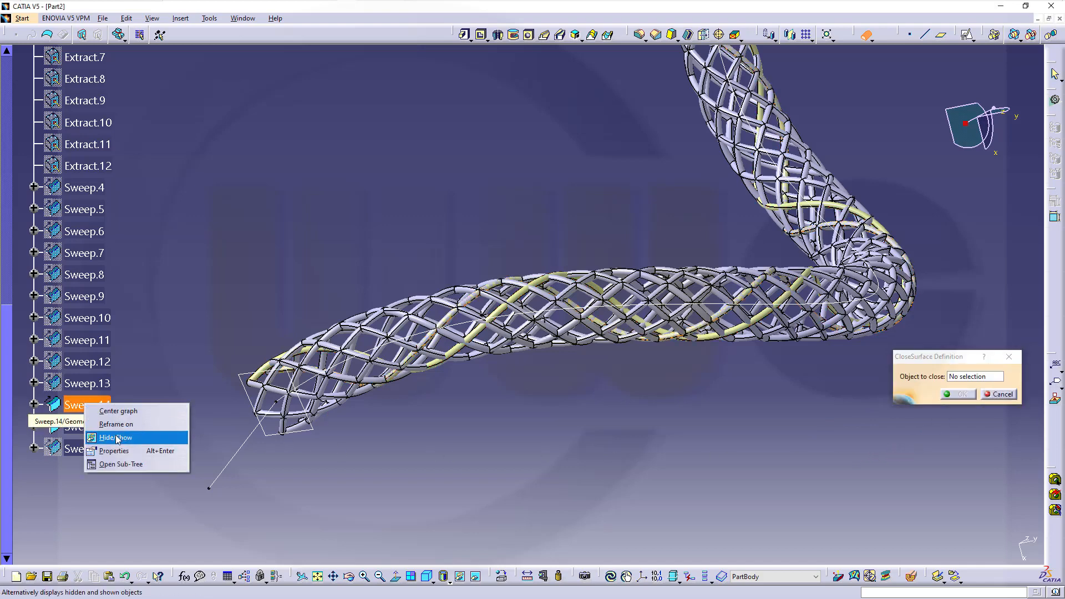
click(117, 437)
click(102, 427)
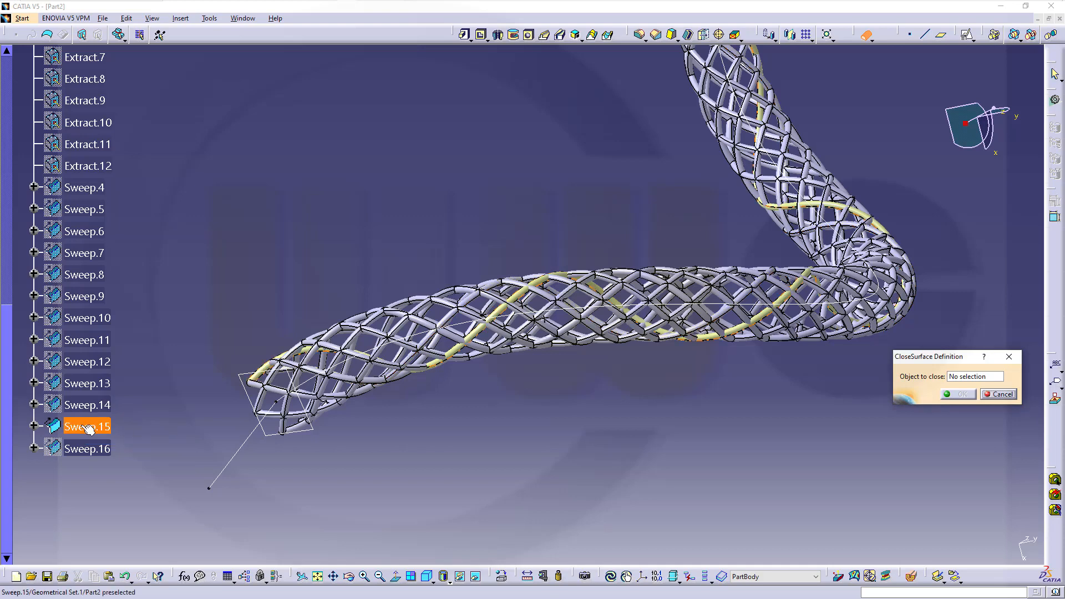
click(958, 396)
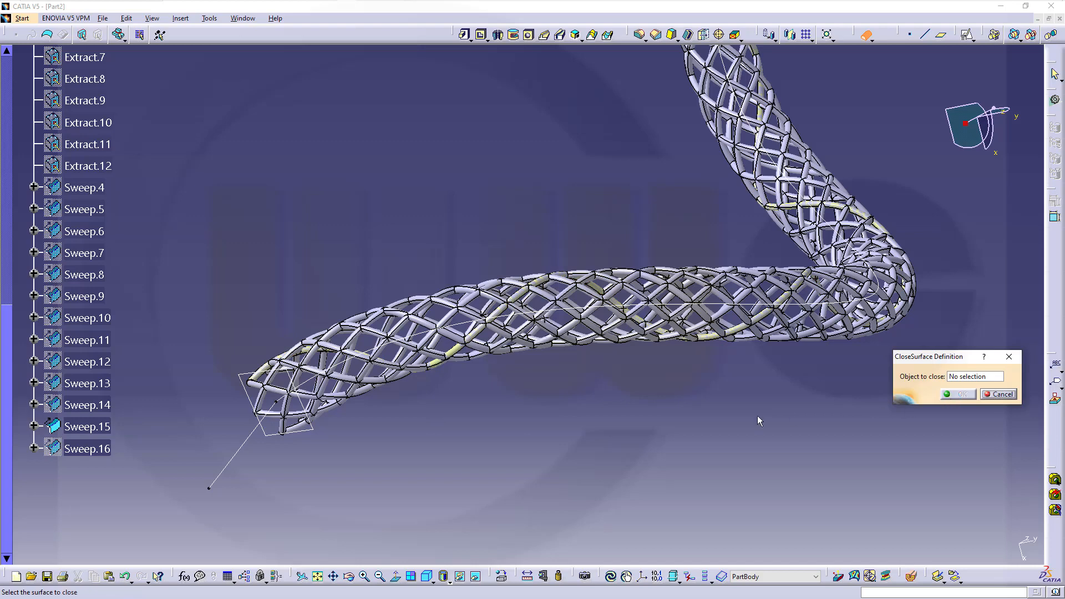
click(1000, 395)
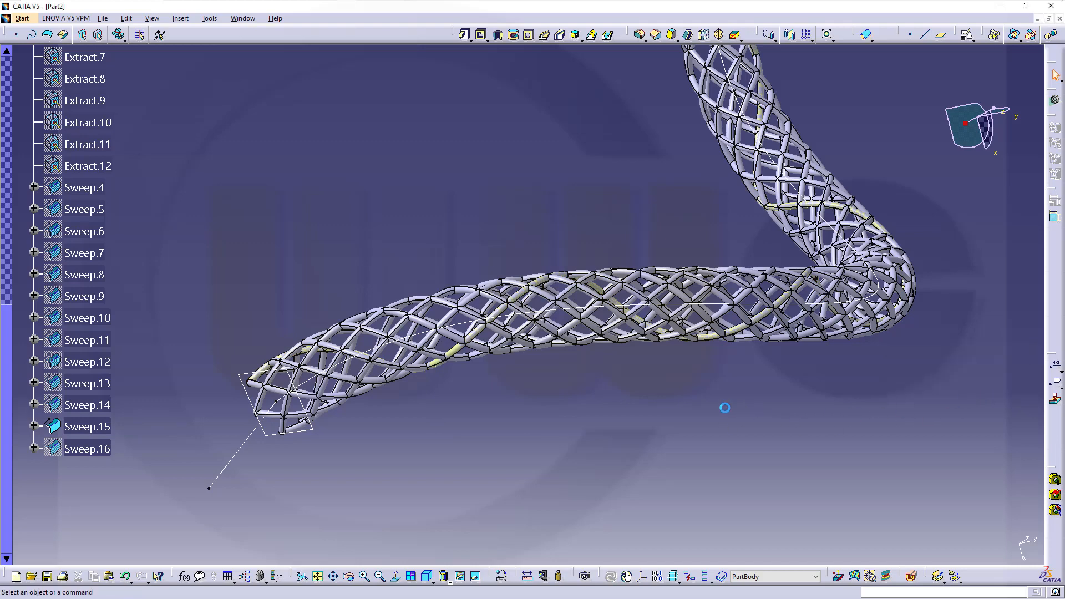
right_click(76, 424)
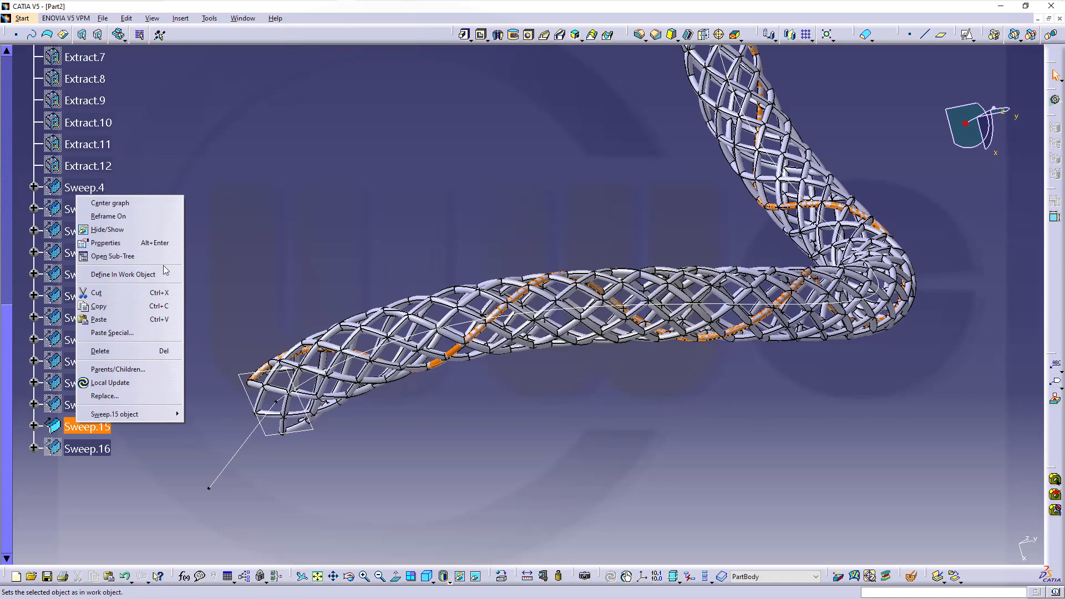
click(133, 230)
Show the hidden central tube surface Sweep.16 inside the braided strands again.
middle_drag(374, 375, 517, 405)
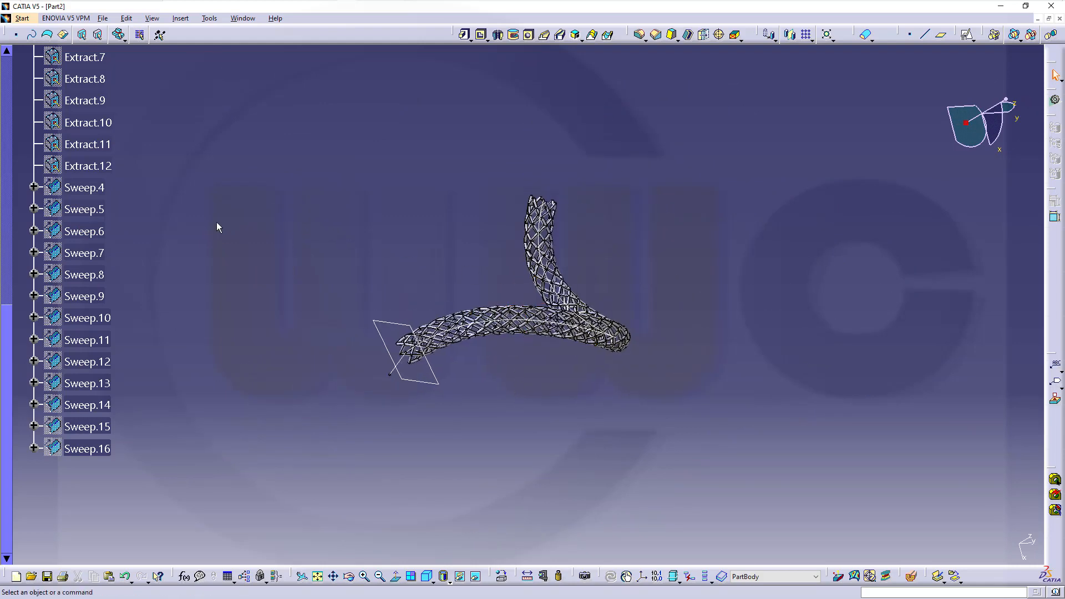
scroll(113, 203, up, 5)
scroll(113, 203, up, 5)
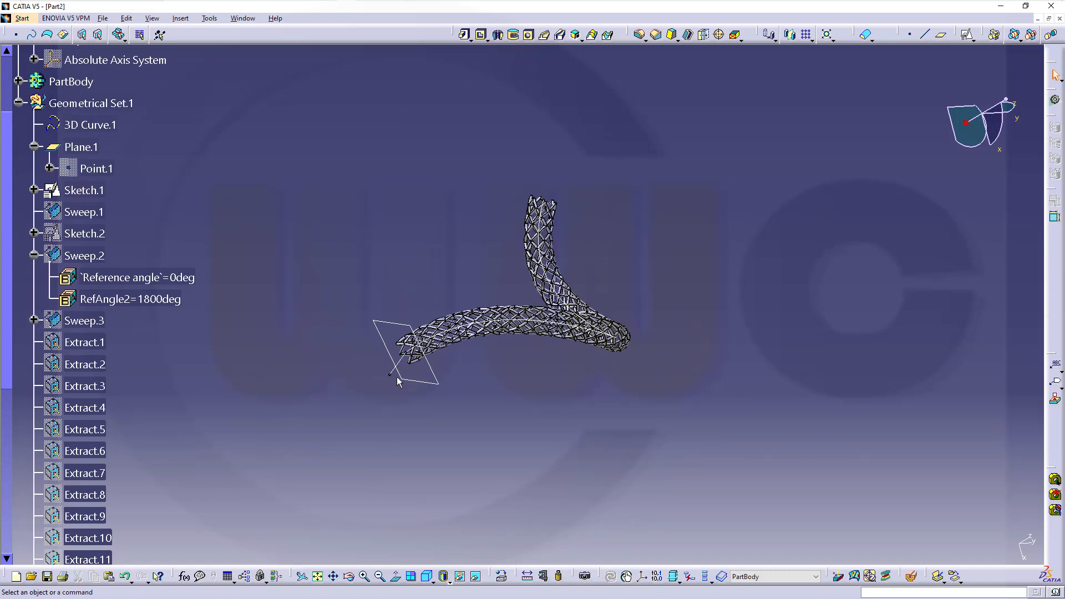
middle_drag(281, 222, 311, 294)
middle_drag(459, 346, 511, 385)
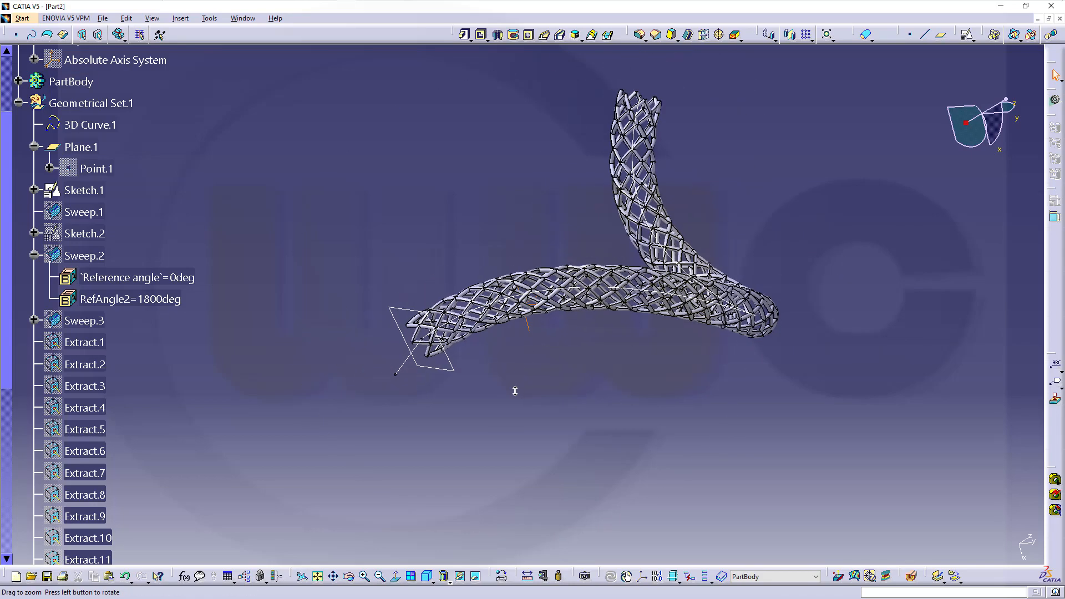
scroll(202, 272, down, 8)
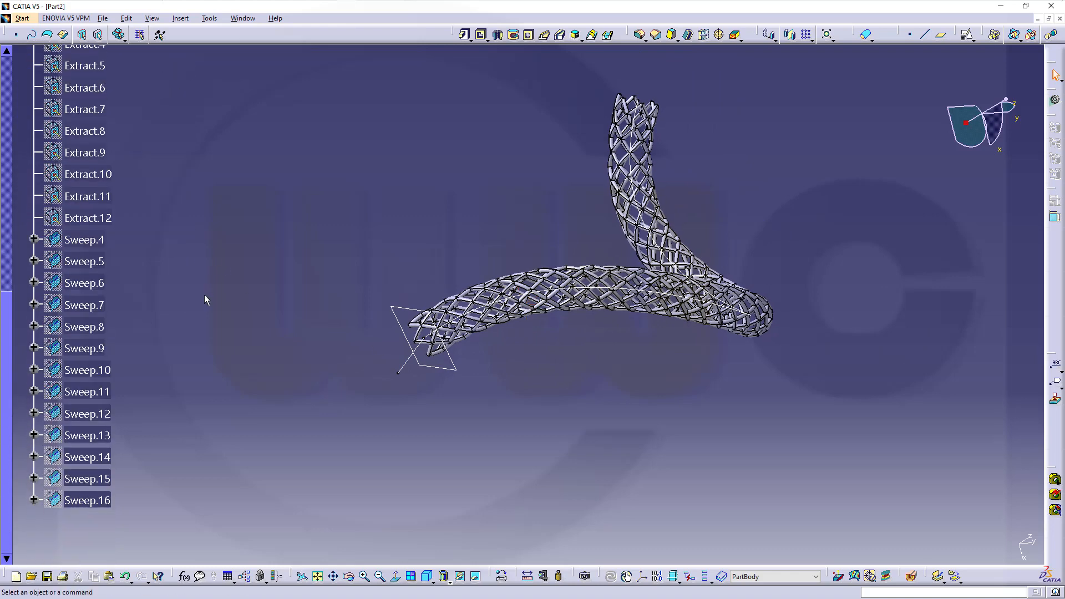
scroll(202, 302, up, 1)
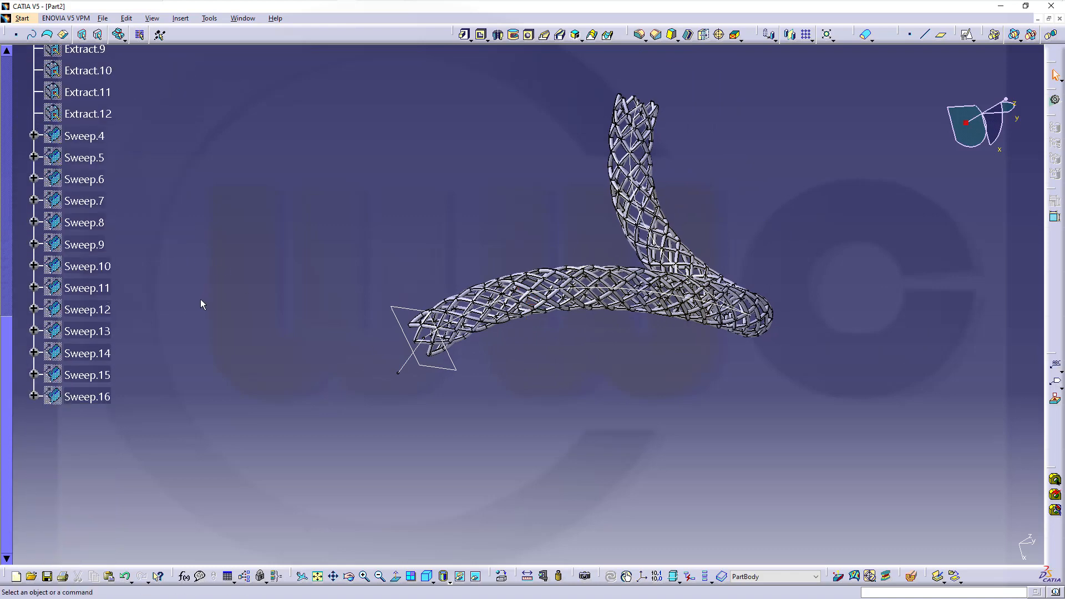
right_click(84, 397)
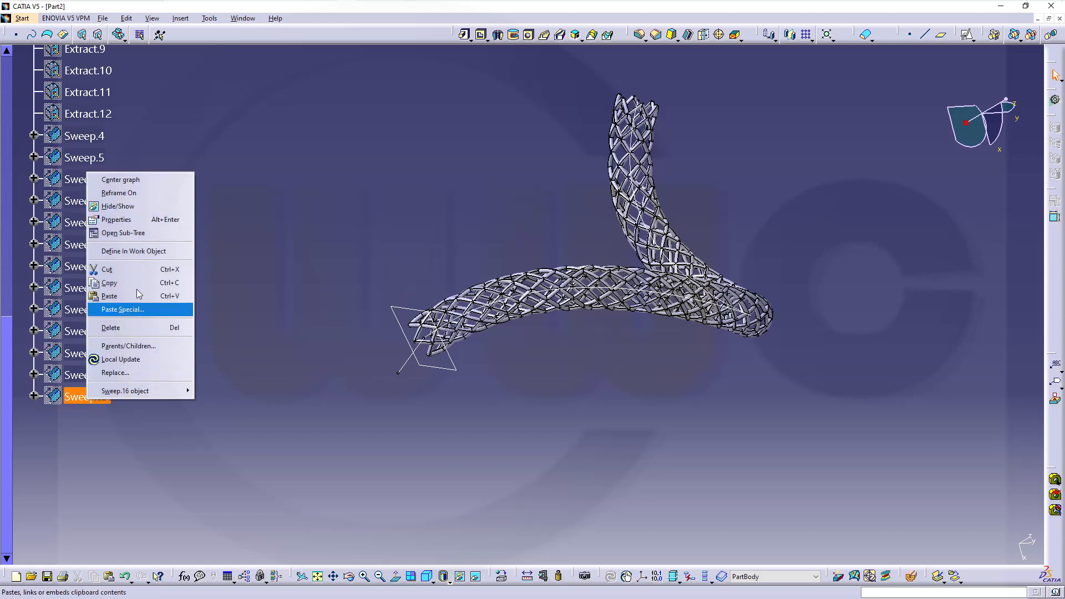
click(131, 207)
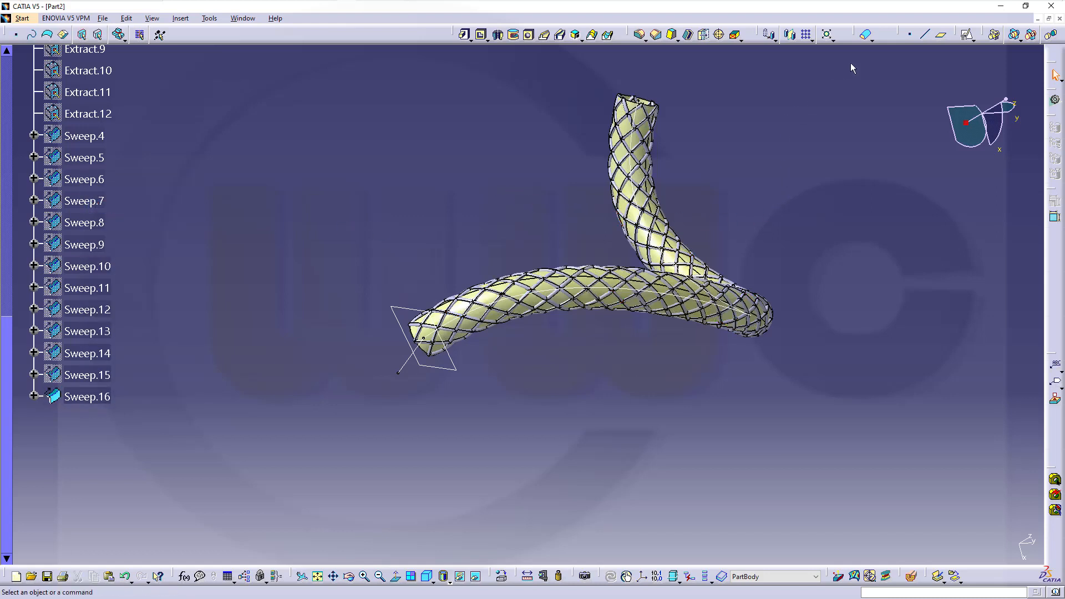
click(872, 39)
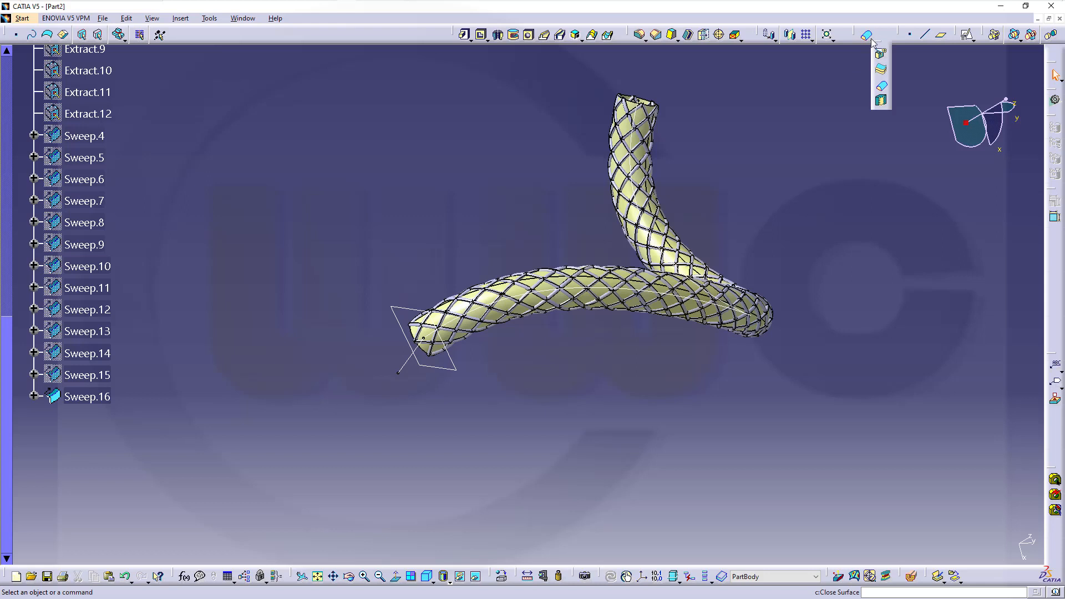
click(882, 71)
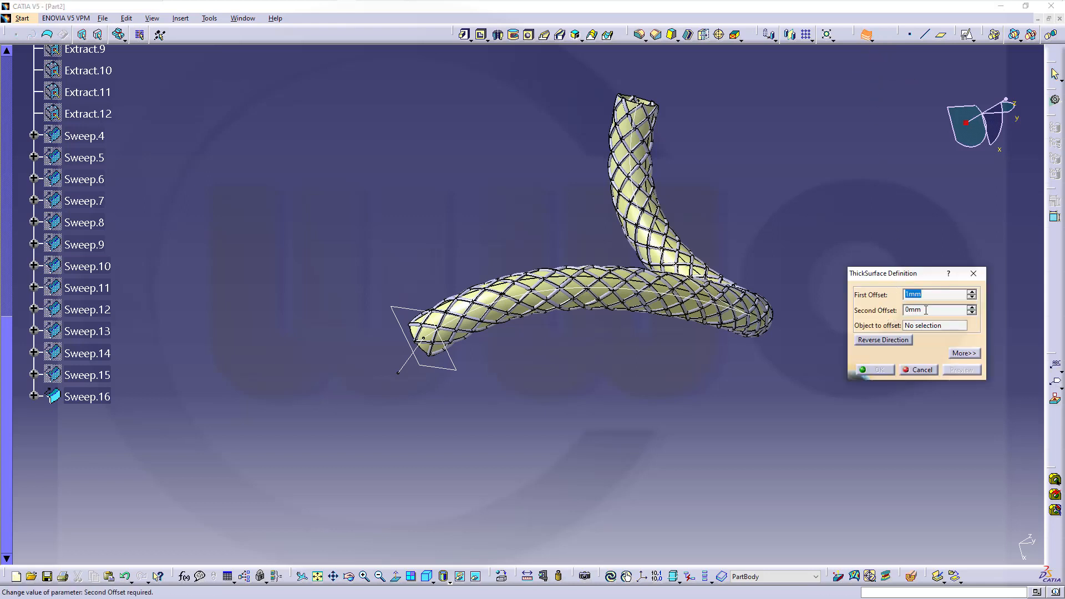
click(945, 296)
drag(941, 295, 797, 265)
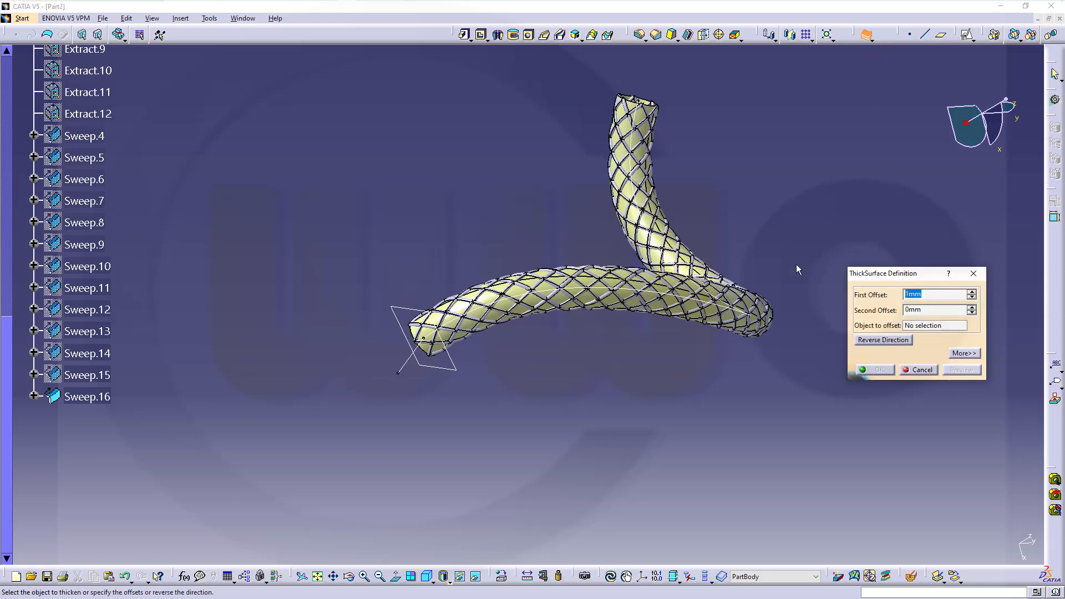
text(0,15)
drag(934, 310, 800, 291)
text(0,15)
click(914, 373)
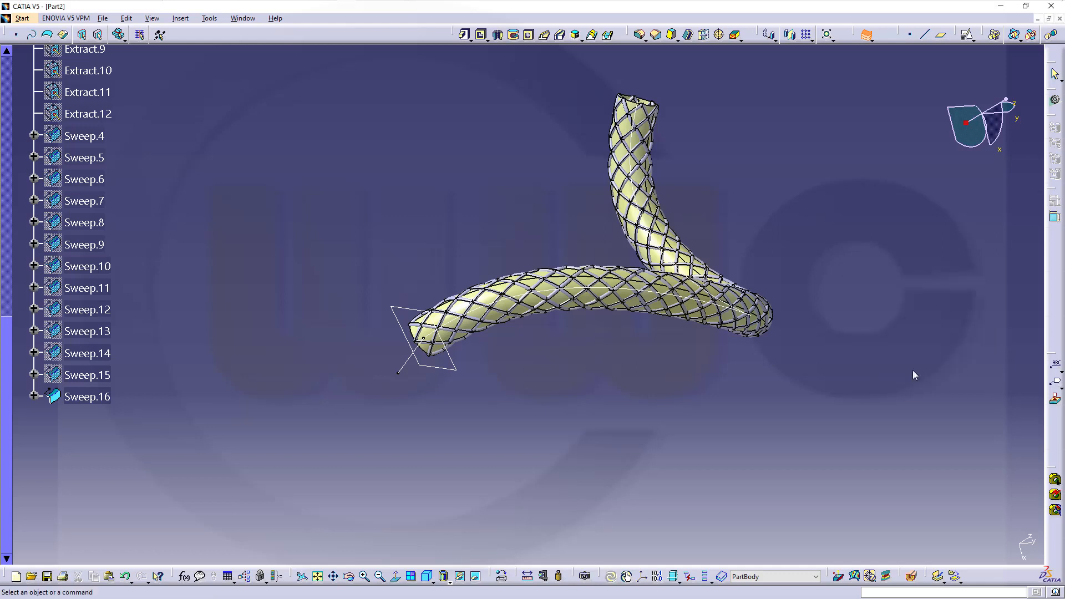
Insert a new empty body into the part to hold the thickened tube separately from the strands.
click(181, 18)
click(189, 41)
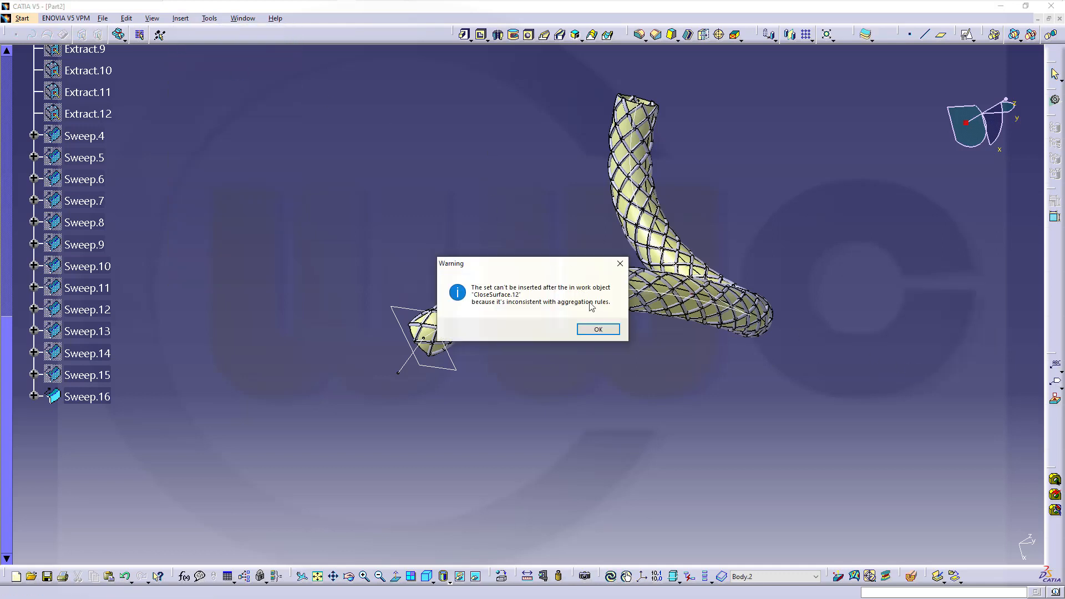
click(598, 330)
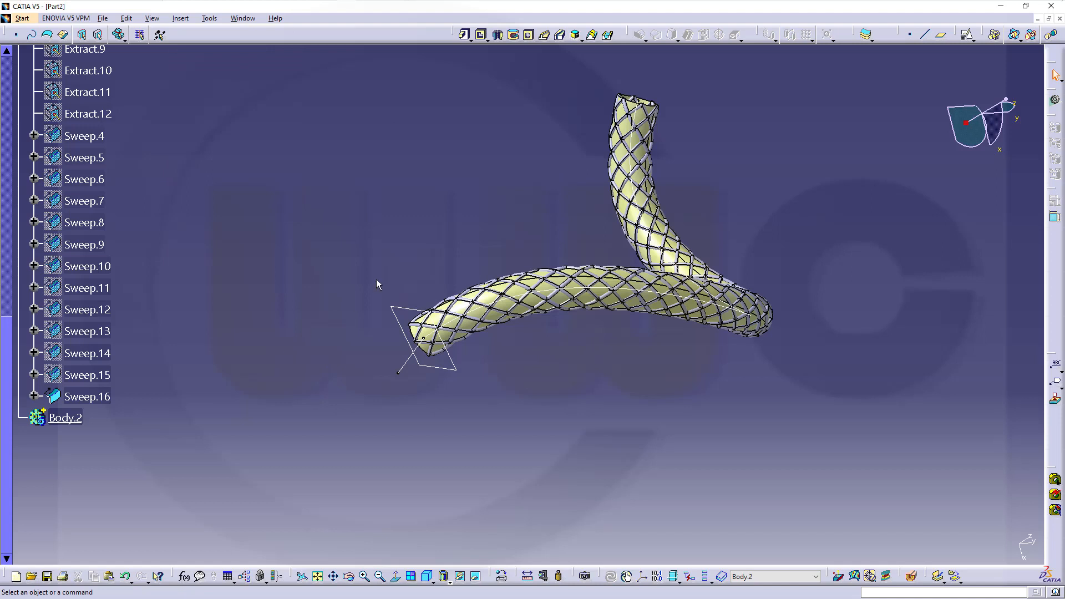
Thicken the central tube surface Sweep.16 with first and second offsets of 0,15 mm in the new body, and hide the original surface.
click(866, 35)
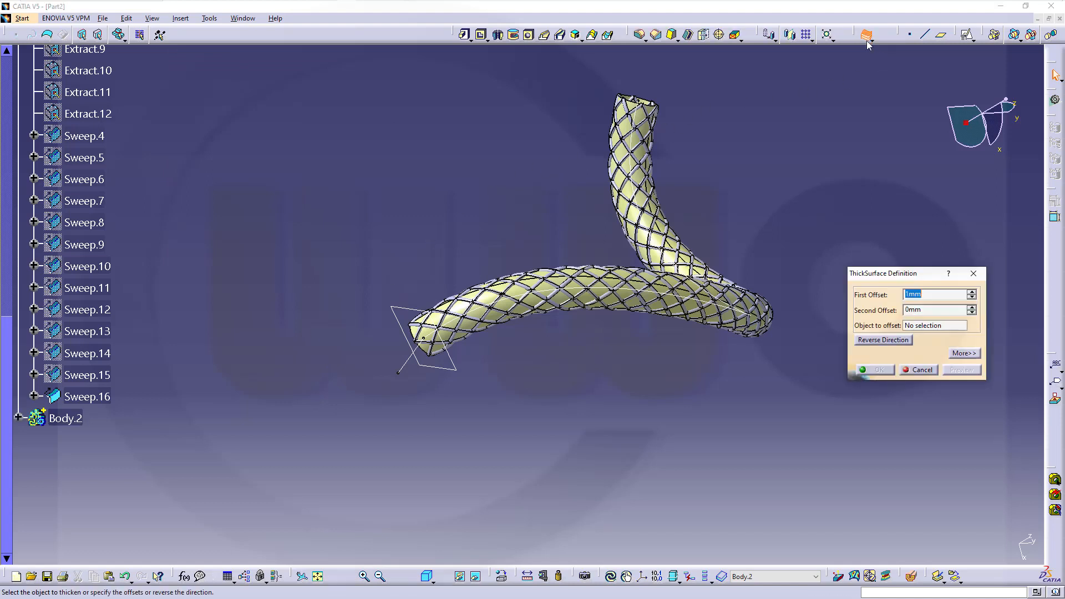
text(0,15)
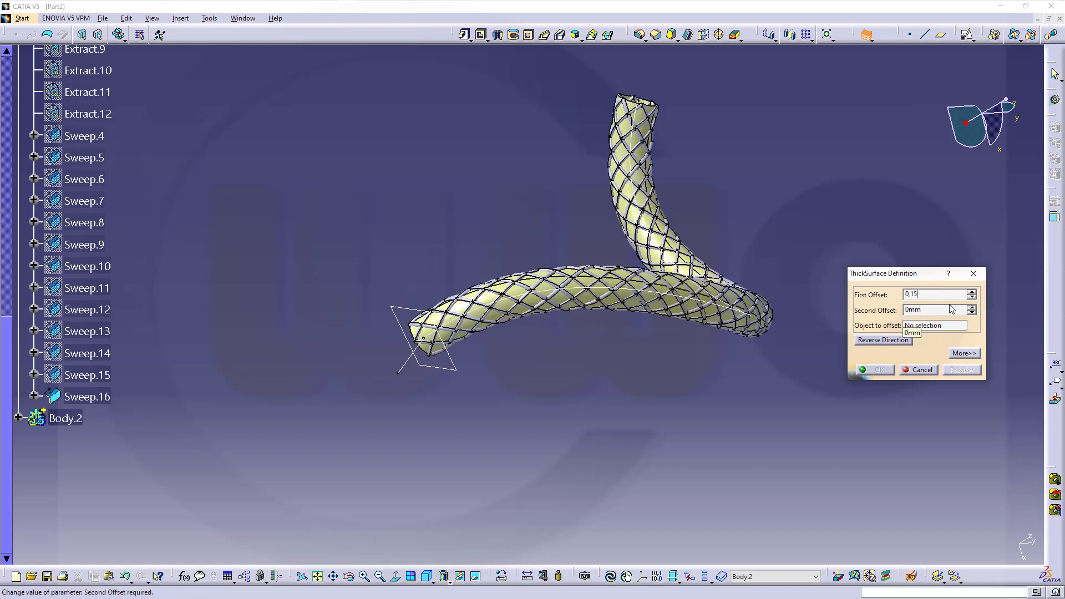
drag(952, 309, 908, 314)
text(0,15)
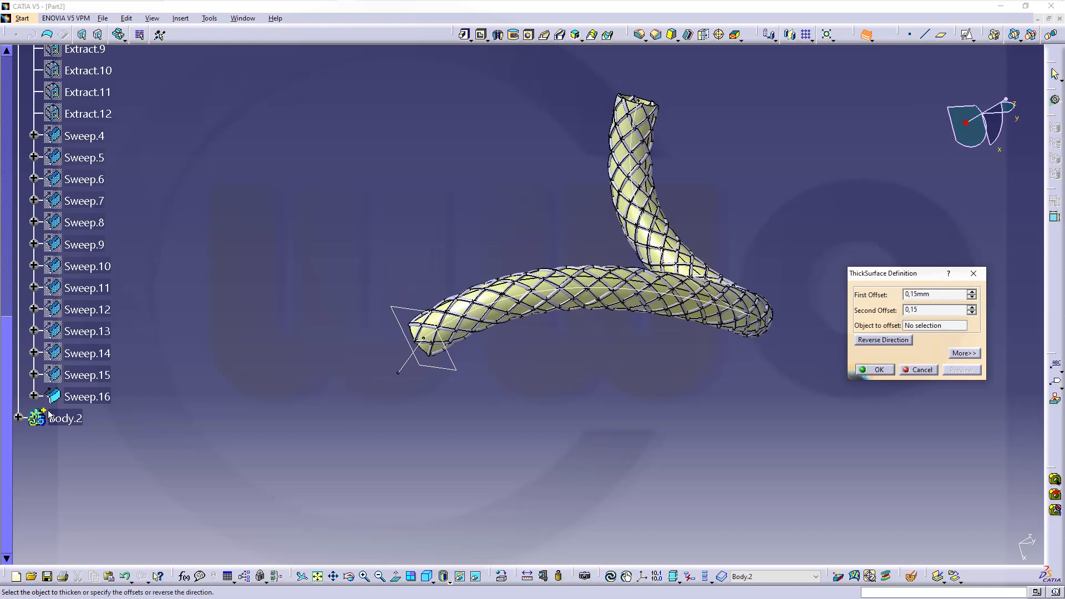
click(92, 403)
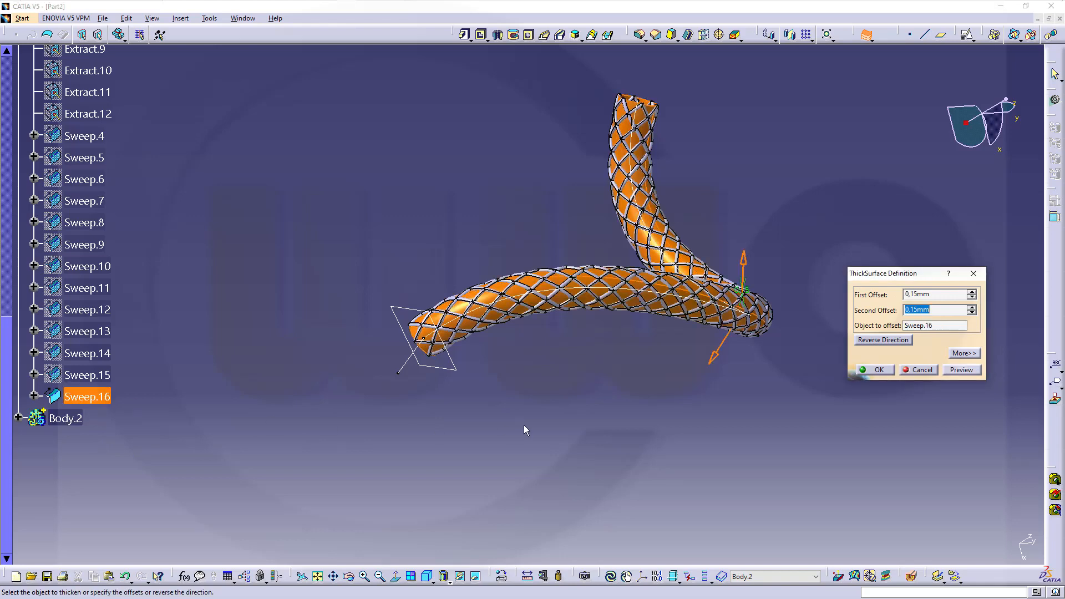
click(880, 370)
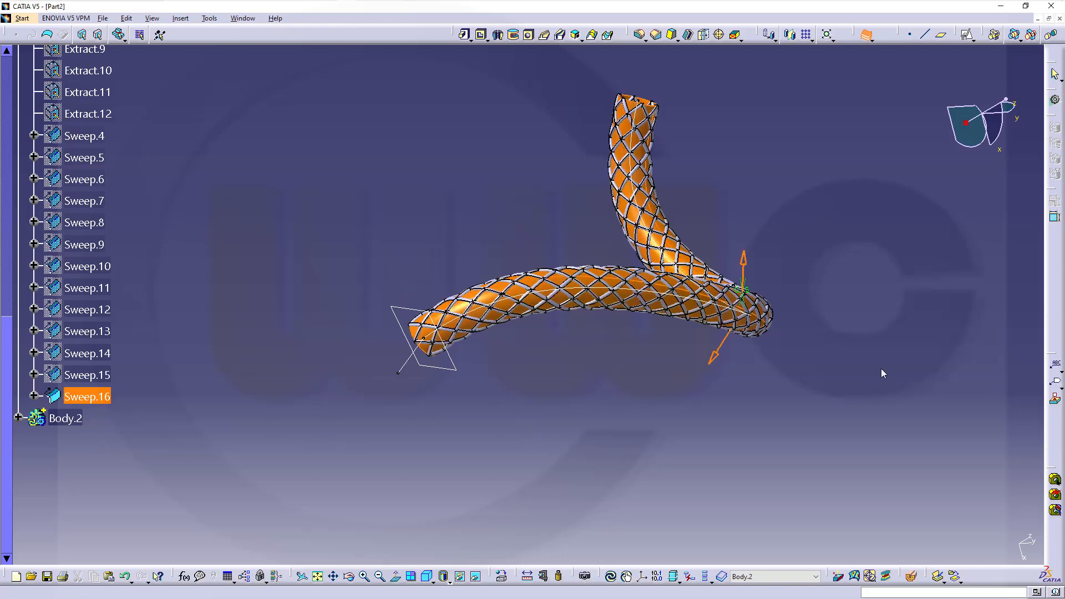
click(100, 397)
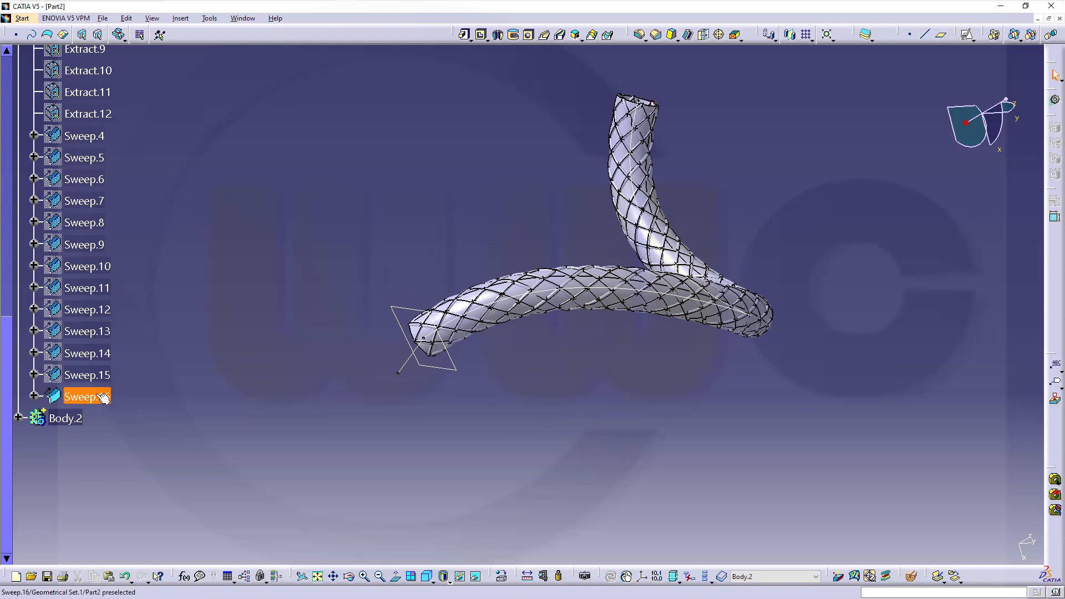
right_click(100, 397)
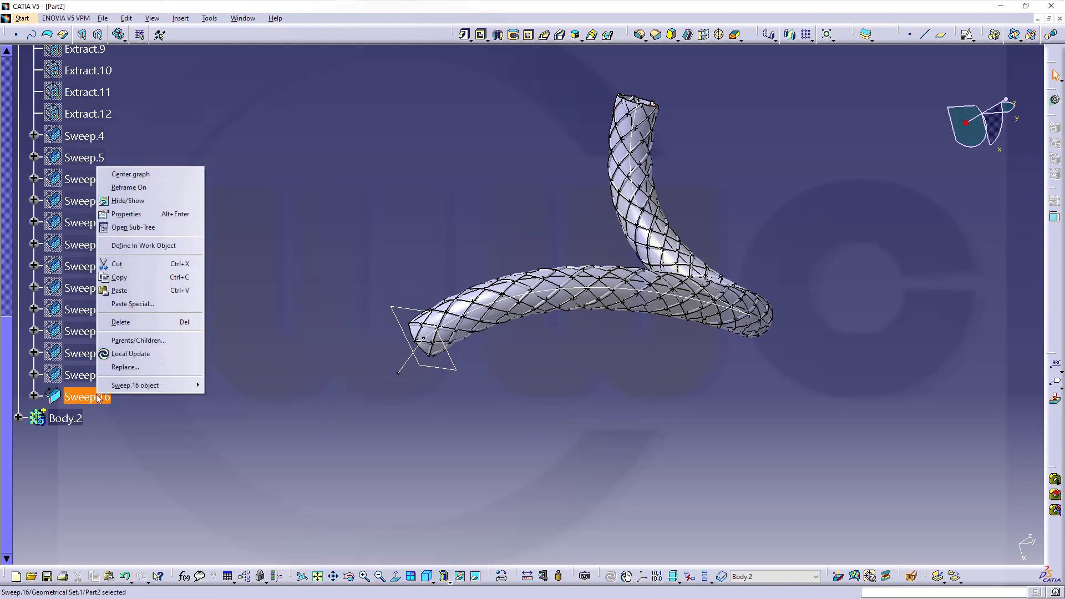
click(144, 201)
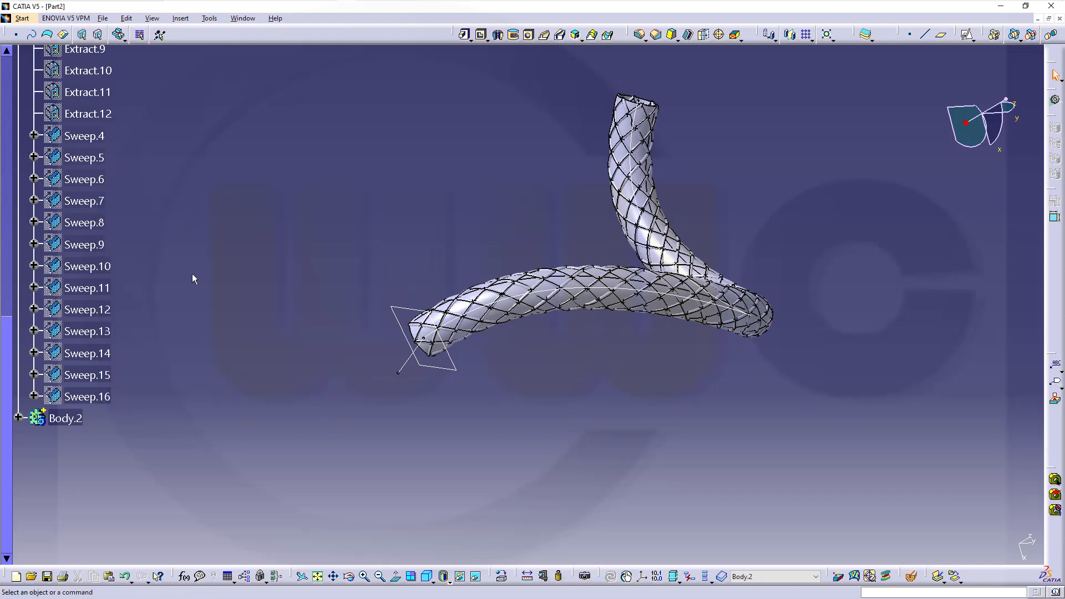
Intersect Body.2, holding the thickened tube, with the strand solids in PartBody.
ctrl+middle_drag(233, 321, 221, 385)
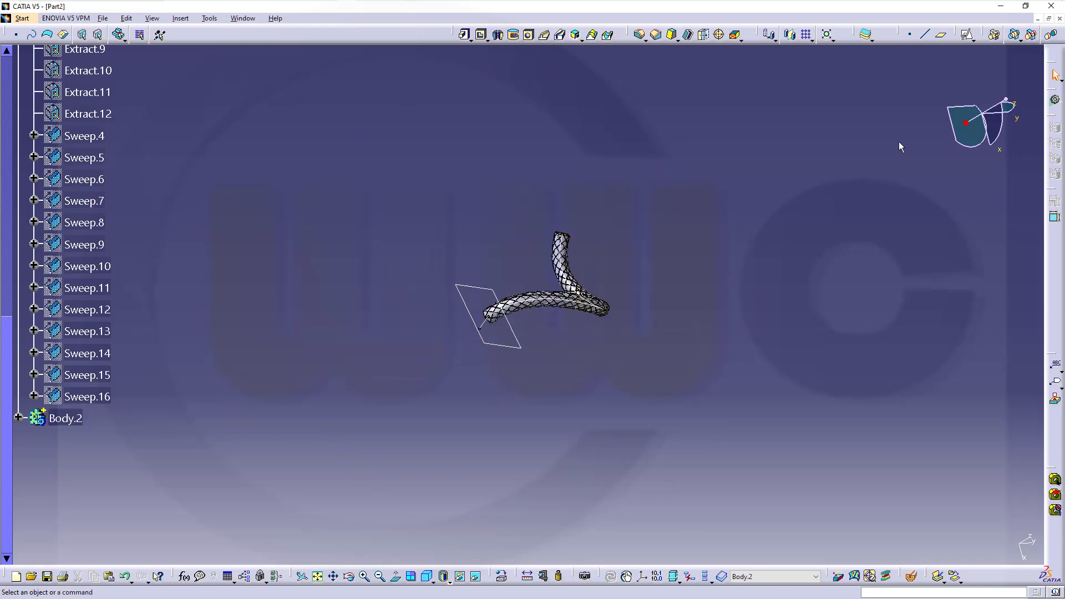
click(1015, 37)
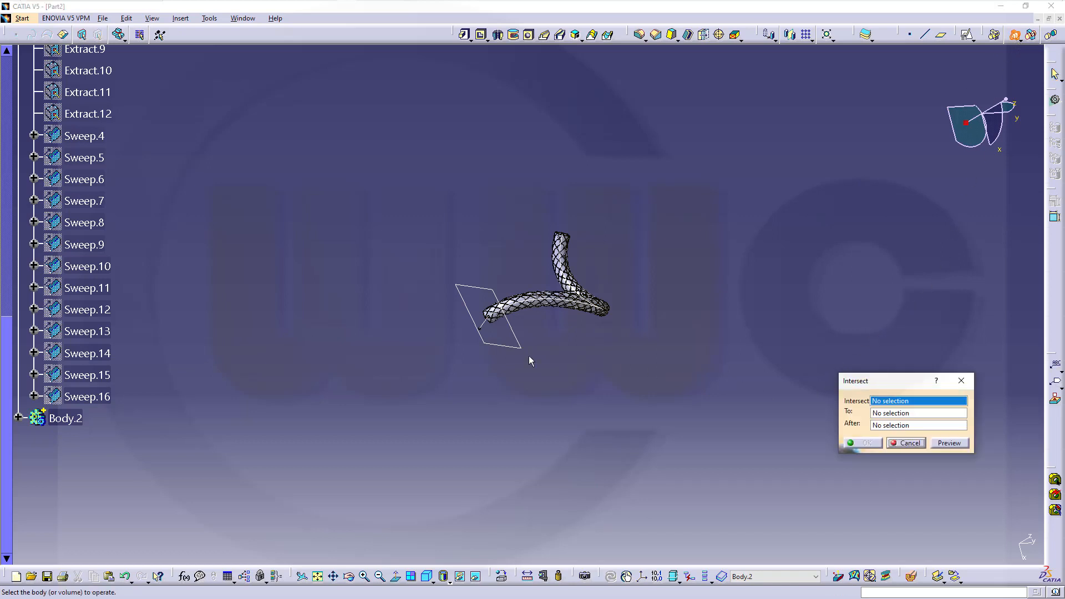
scroll(128, 398, up, 3)
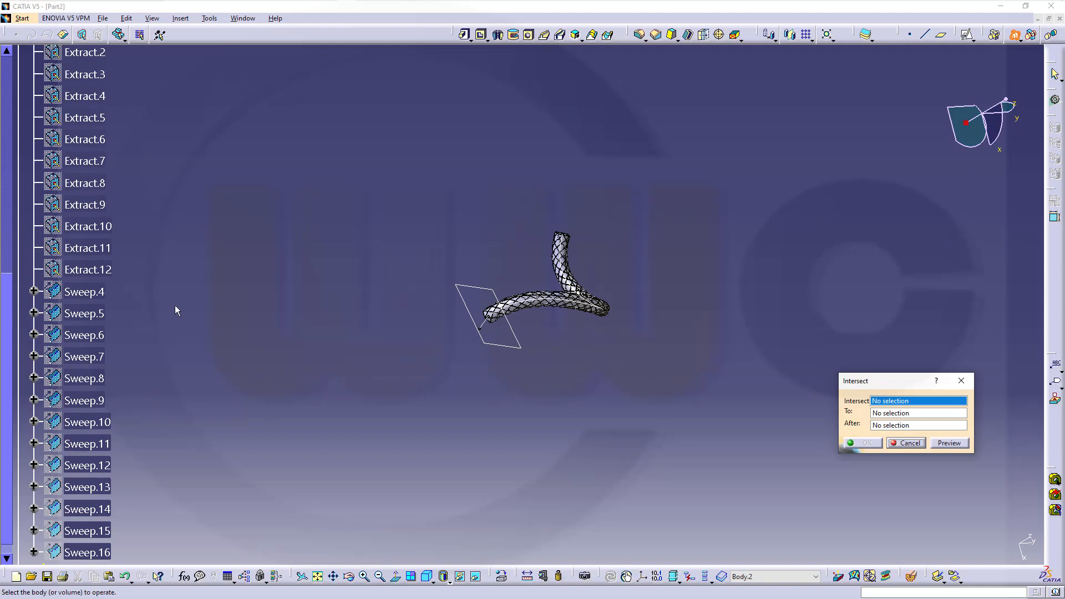
scroll(177, 310, down, 2)
click(64, 470)
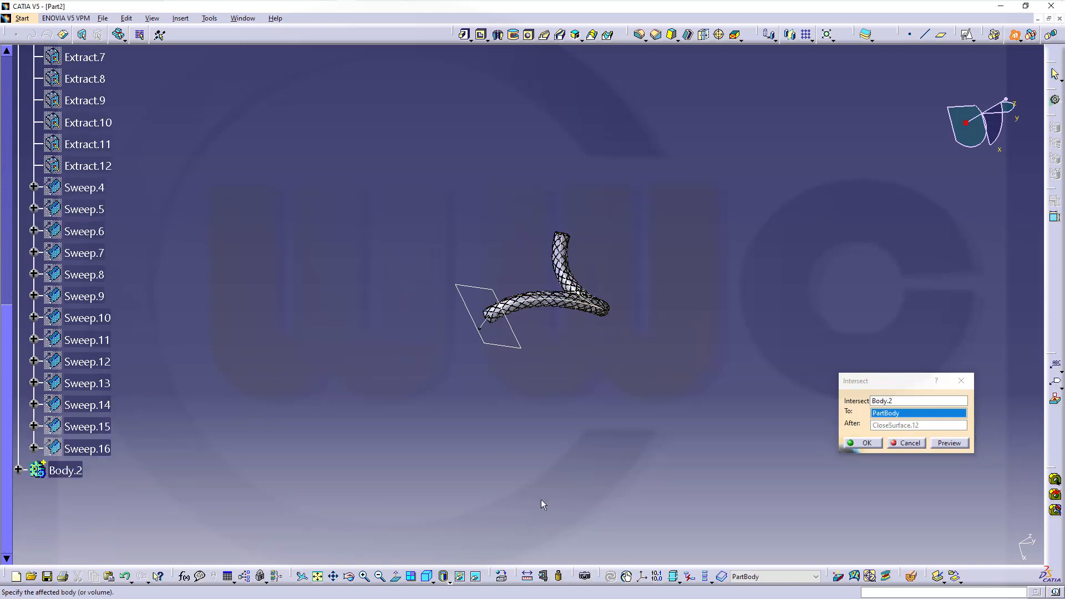
click(866, 442)
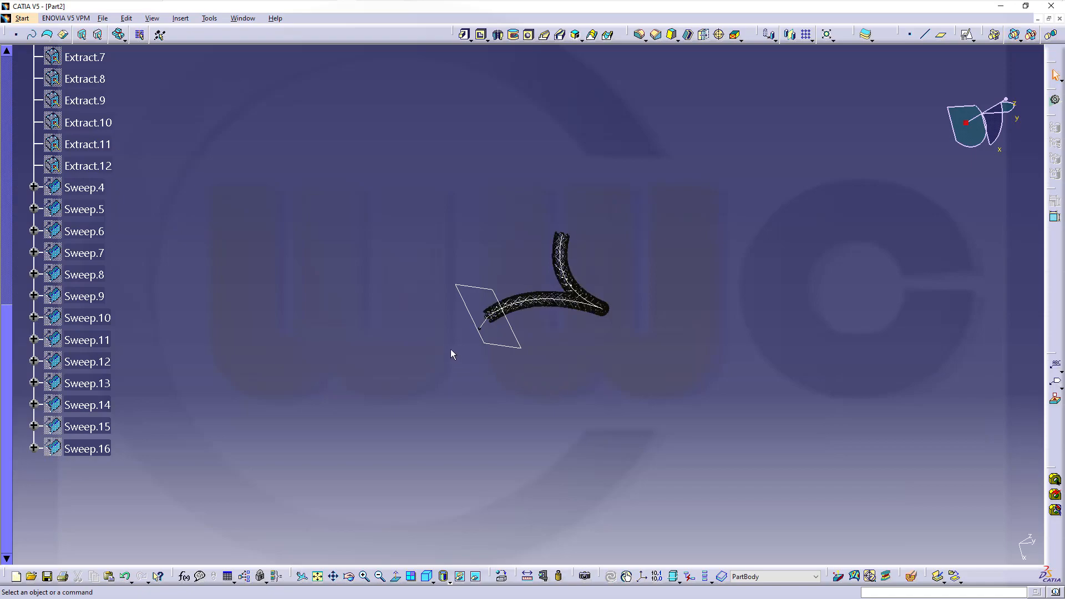
ctrl+middle_drag(424, 325, 481, 185)
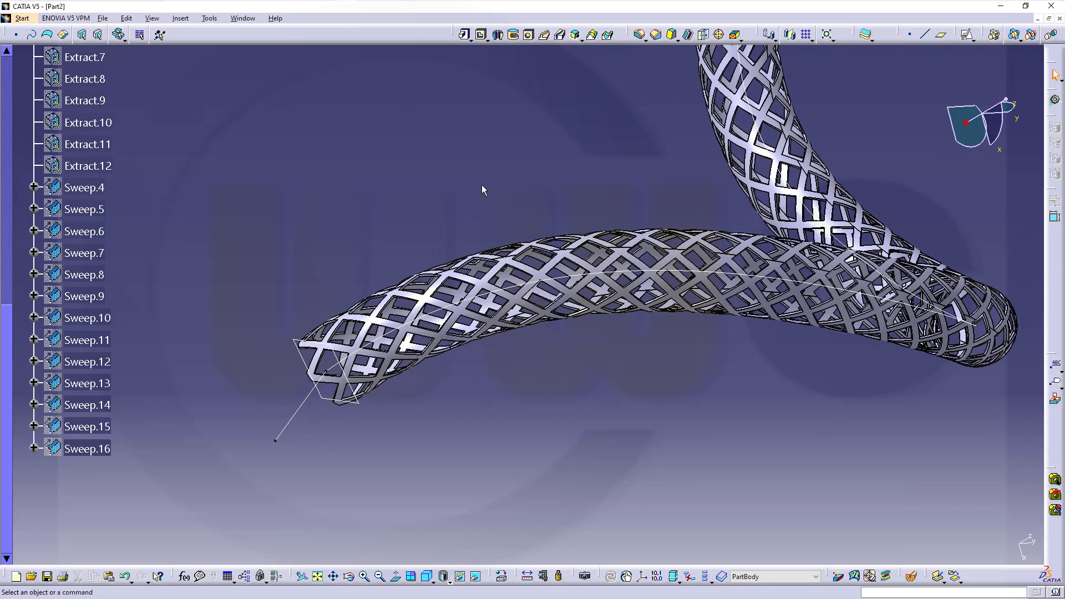
middle_drag(596, 327, 548, 398)
ctrl+middle_drag(548, 398, 512, 312)
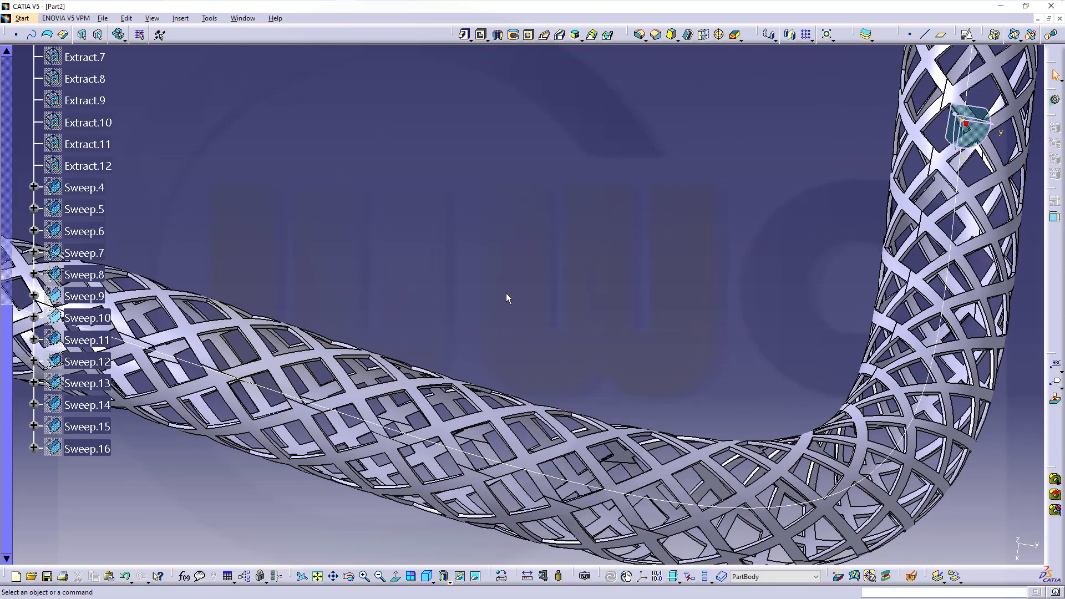